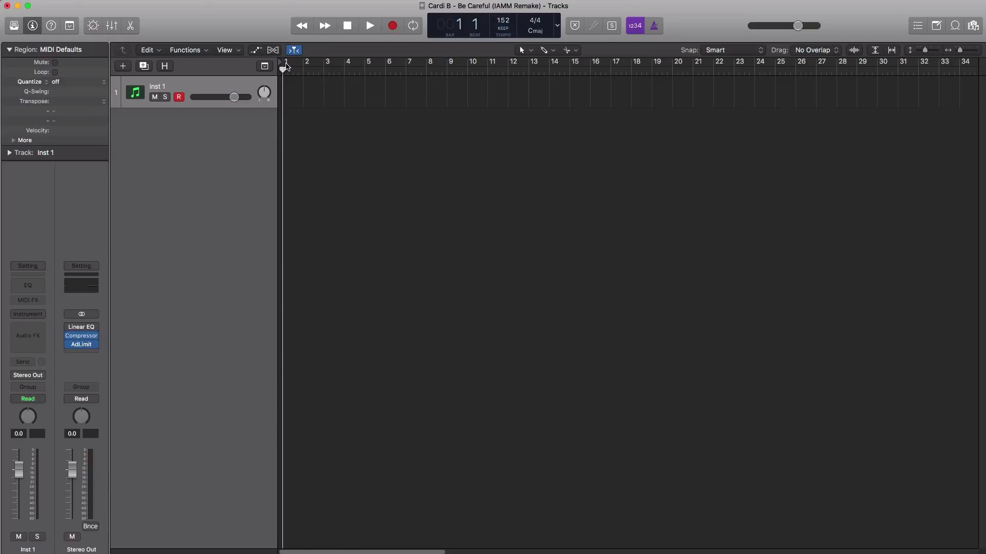
Set the cycle range from bar 1 to bar 8 and load the Cardi B - Be Careful (Keyboard) channel strip setting on the track.
{"action": "left_click_drag", "start_coordinate": [286, 66], "coordinate": [426, 66]}
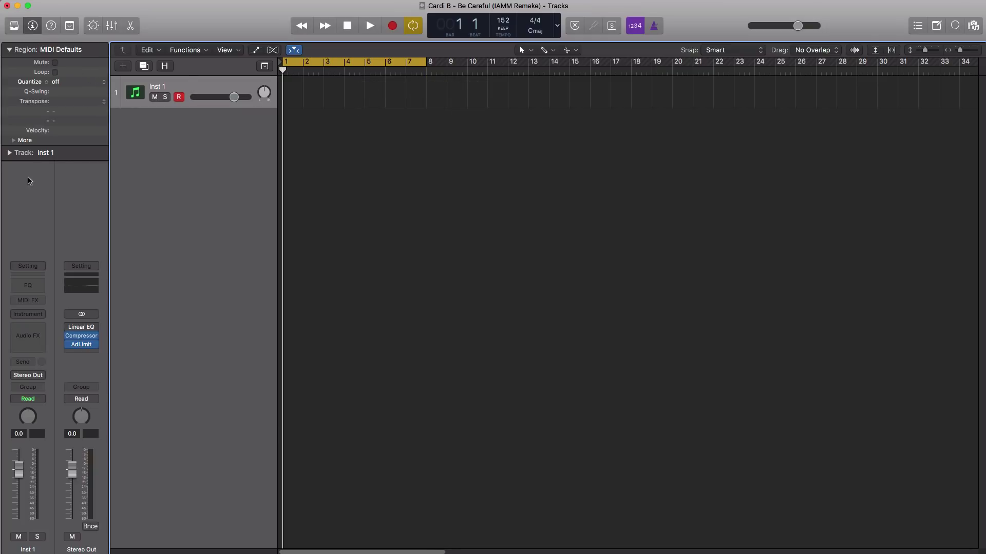
{"action": "left_click", "coordinate": [14, 25]}
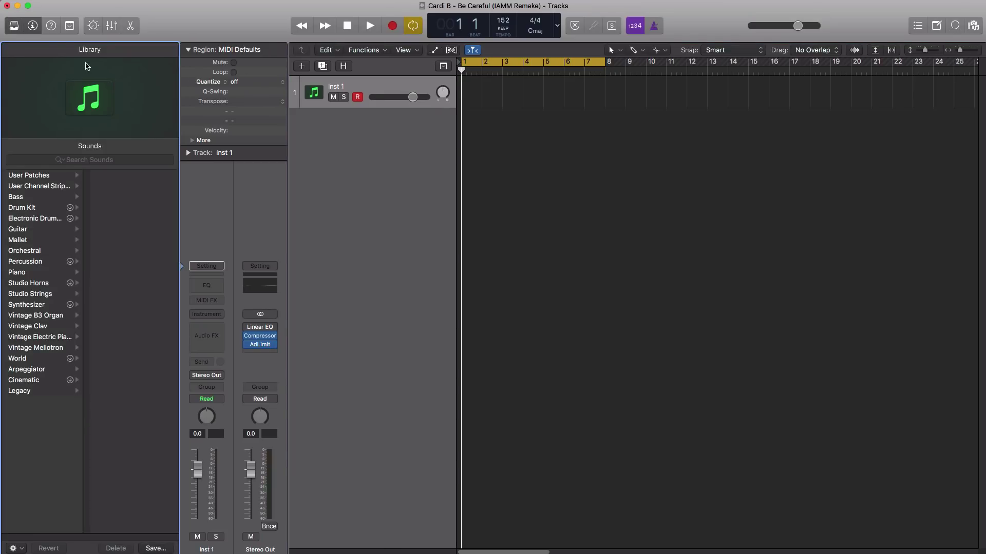
{"action": "left_click", "coordinate": [15, 27]}
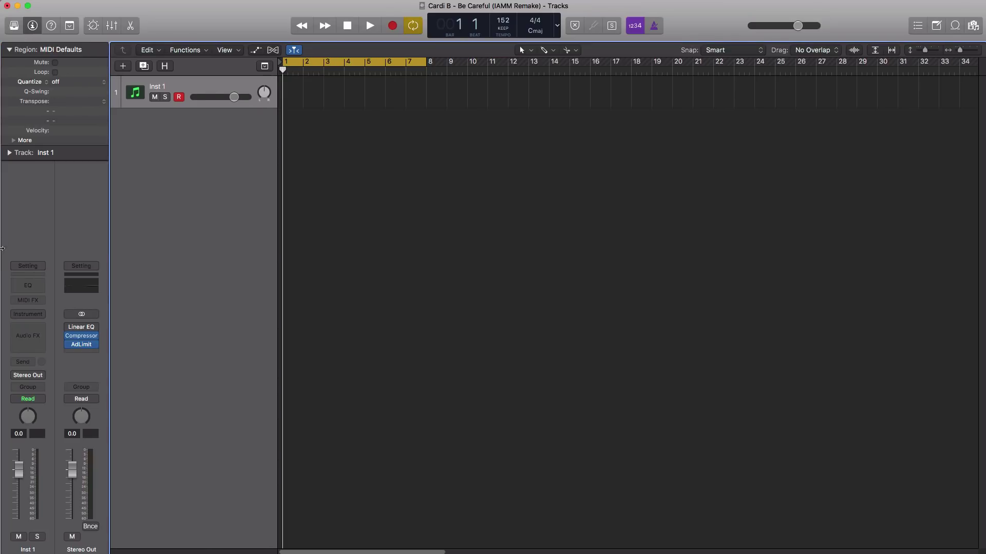
{"action": "left_click", "coordinate": [29, 267]}
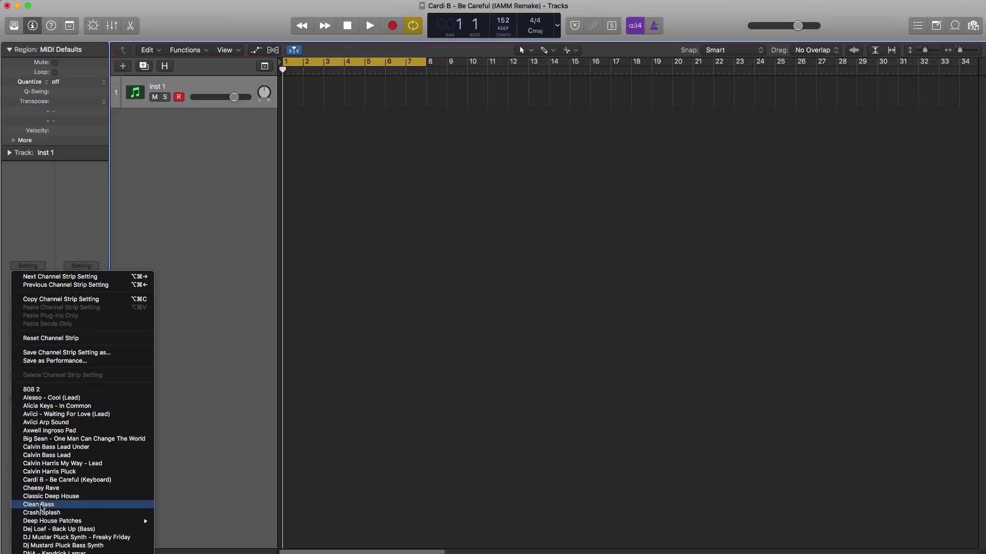
{"action": "left_click", "coordinate": [84, 481]}
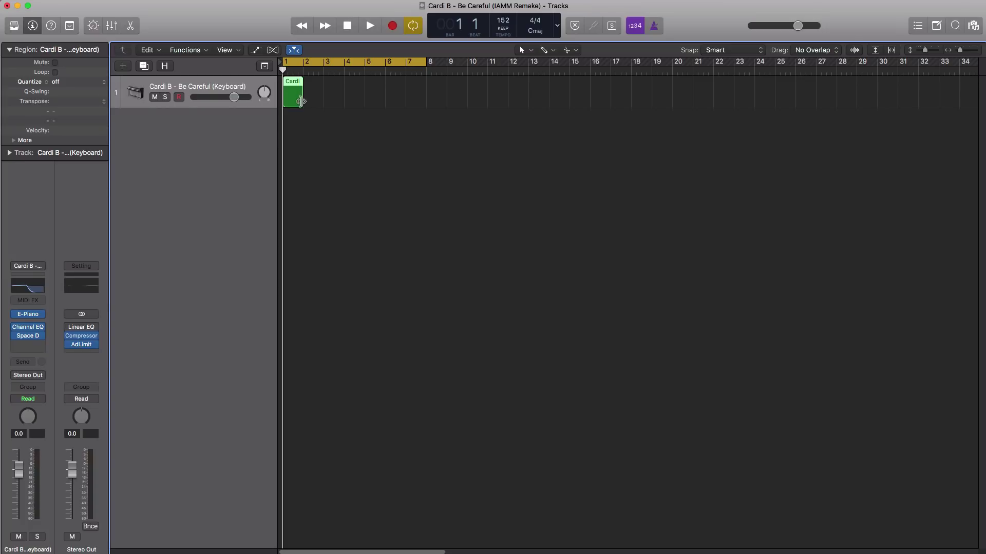
Extend the keyboard region to bar 8, open it in an enlarged Piano Roll editor.
{"action": "left_click_drag", "start_coordinate": [300, 101], "coordinate": [416, 104]}
{"action": "double_click", "coordinate": [403, 105]}
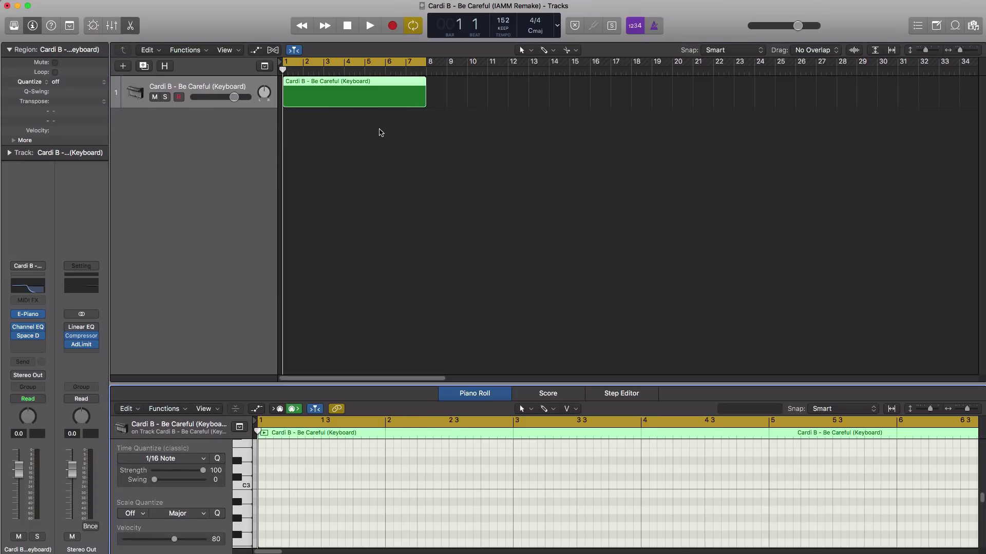
{"action": "left_click_drag", "start_coordinate": [331, 384], "coordinate": [338, 276]}
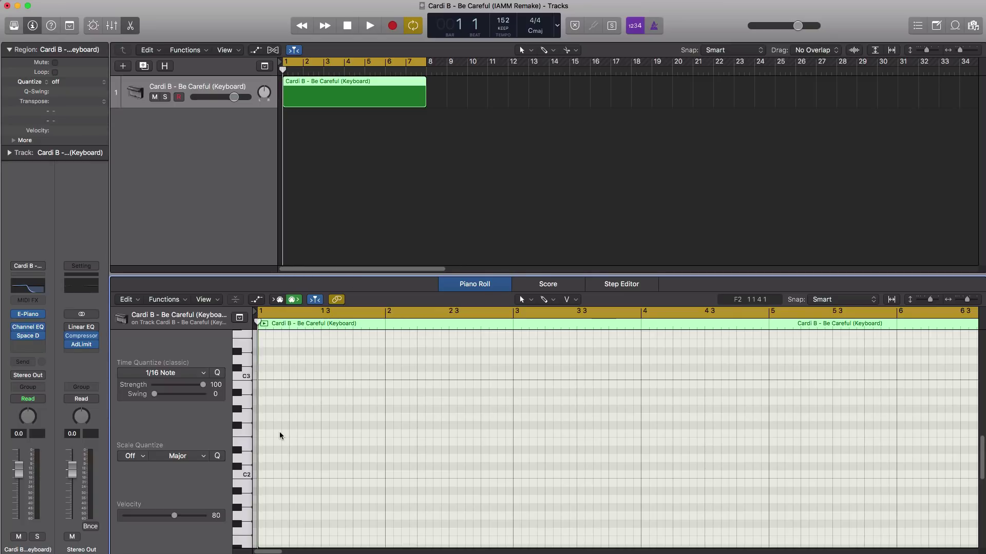
Build a D major chord from F#3, A3 and D4 sixteenth notes at the start of bar 1 and play it back.
{"action": "scroll", "coordinate": [287, 443], "scroll_direction": "up", "scroll_amount": 6}
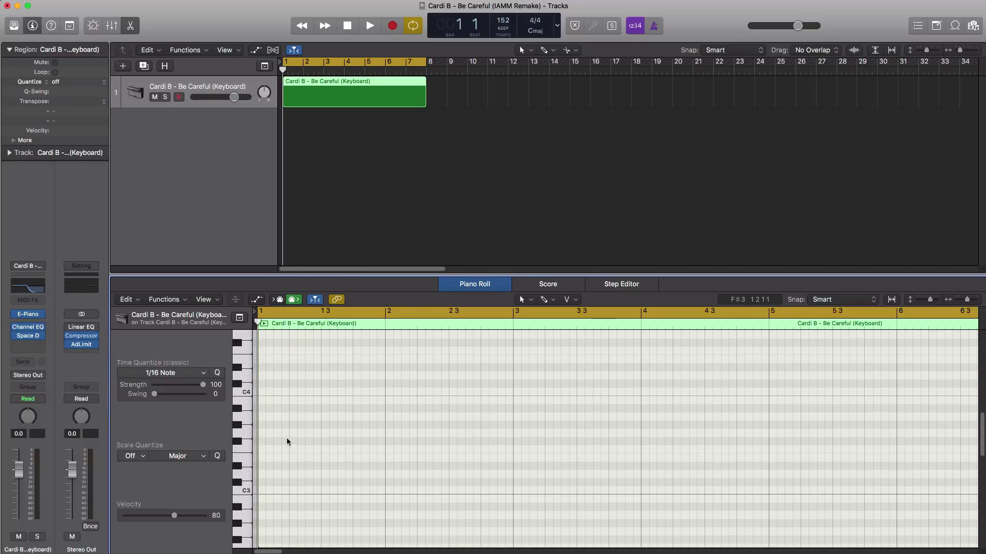
{"action": "left_click", "coordinate": [261, 409]}
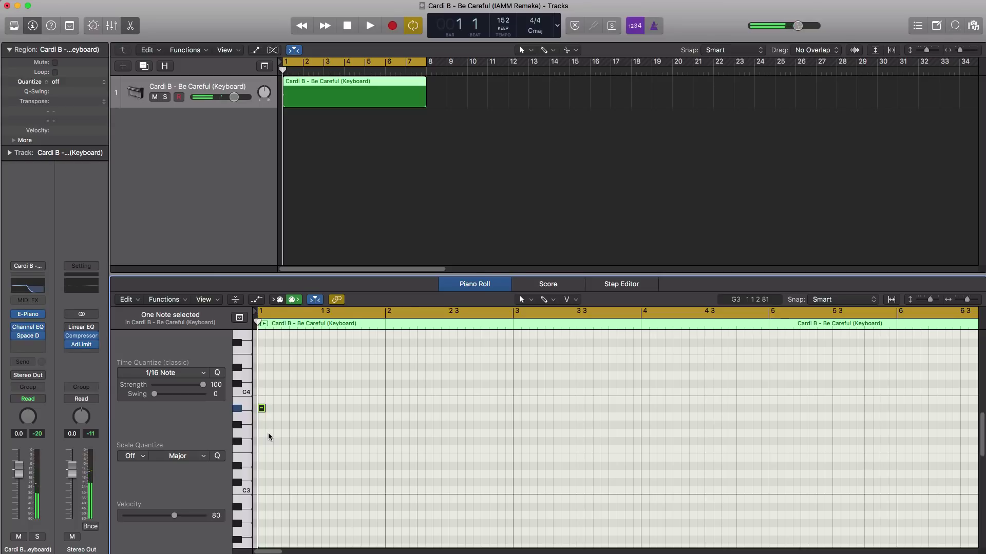
{"action": "scroll", "coordinate": [269, 436], "scroll_direction": "up", "scroll_amount": 1}
{"action": "left_click", "coordinate": [263, 422]}
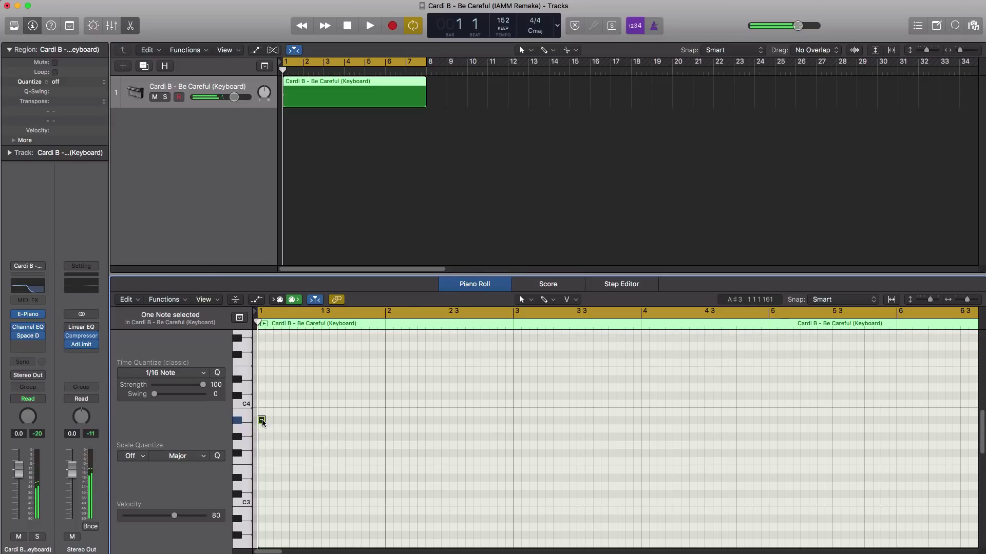
{"action": "left_click_drag", "start_coordinate": [263, 422], "coordinate": [265, 453]}
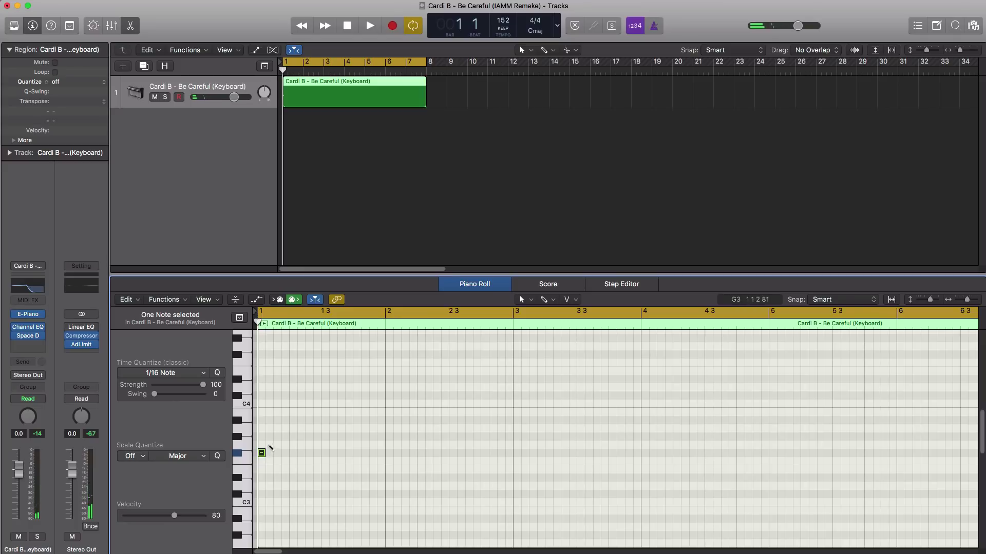
{"action": "left_click", "coordinate": [262, 430]}
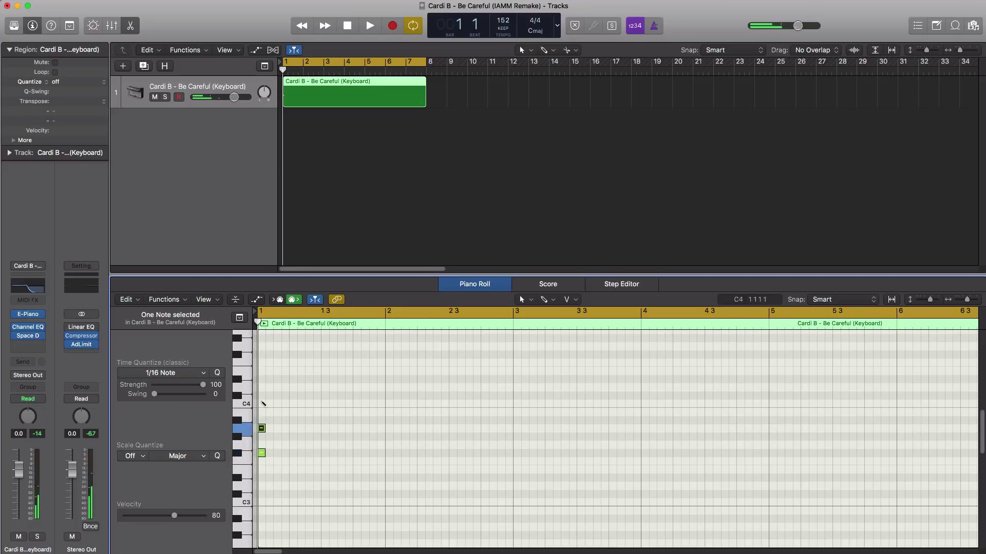
{"action": "key", "text": "space"}
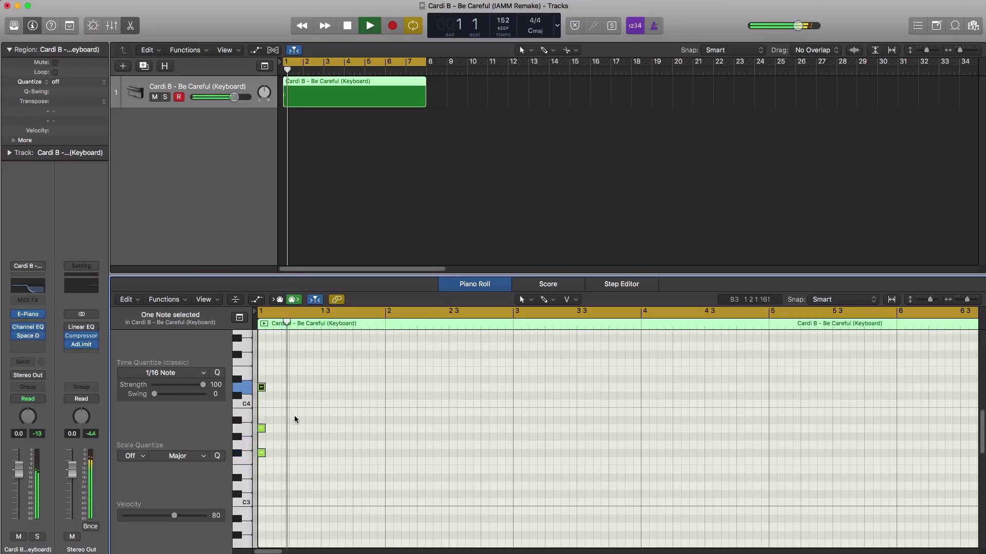
{"action": "key", "text": "space"}
Copy the D chord to beat 2 and to the off-beat after beat 3 of bar 1, playing back each addition.
{"action": "left_click_drag", "start_coordinate": [287, 474], "coordinate": [293, 390]}
{"action": "key", "text": "space"}
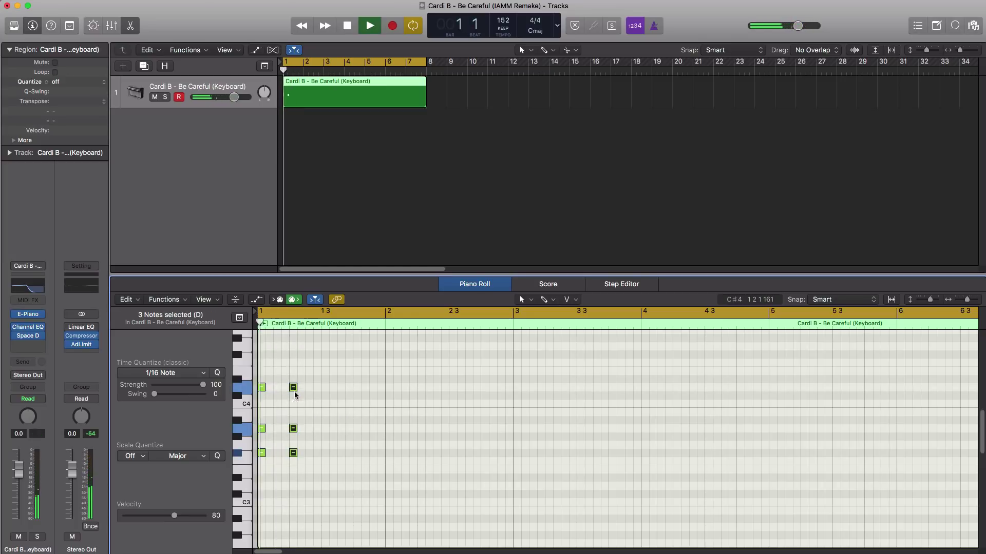
{"action": "key", "text": "space"}
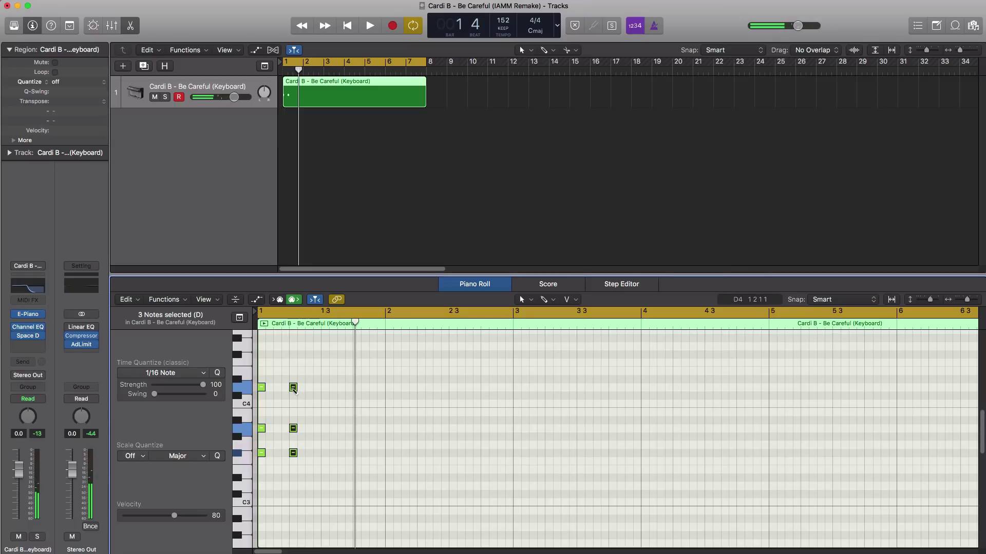
{"action": "left_click_drag", "start_coordinate": [292, 390], "coordinate": [342, 391]}
{"action": "key", "text": "space"}
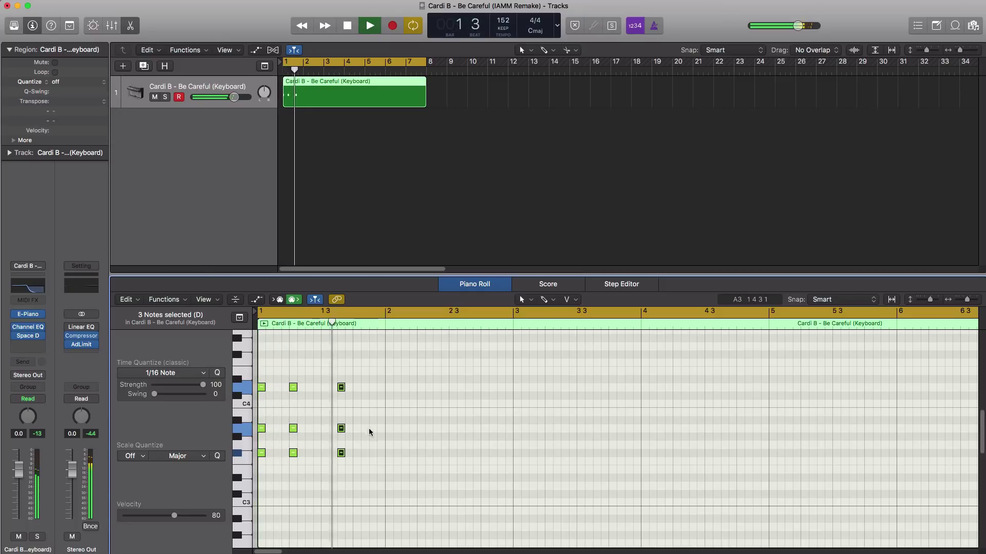
{"action": "key", "text": "space"}
Copy the chord a semitone lower to the off-beat after beat 4, and repeat it on the off-beat after beat 1 of bar 2.
{"action": "left_click_drag", "start_coordinate": [341, 389], "coordinate": [373, 400]}
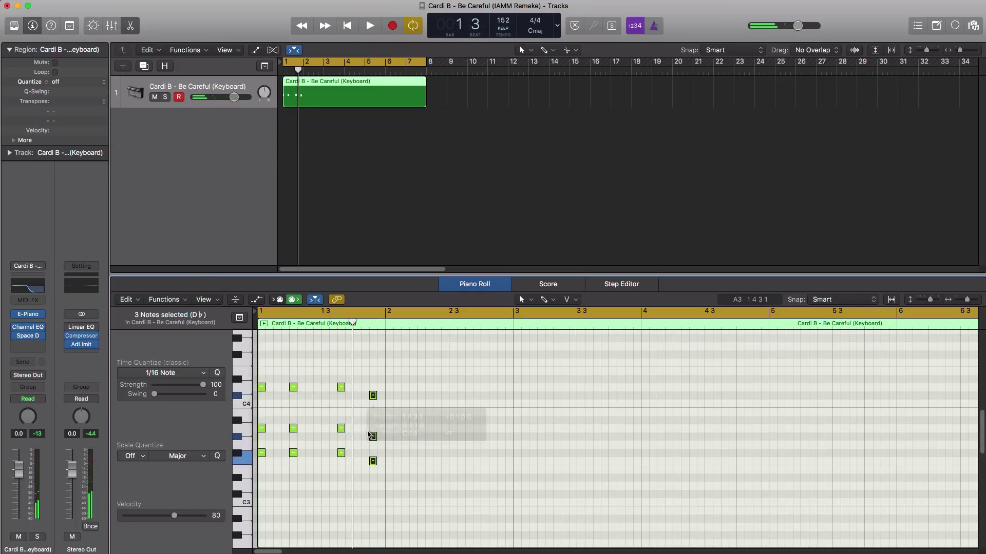
{"action": "key", "text": "space"}
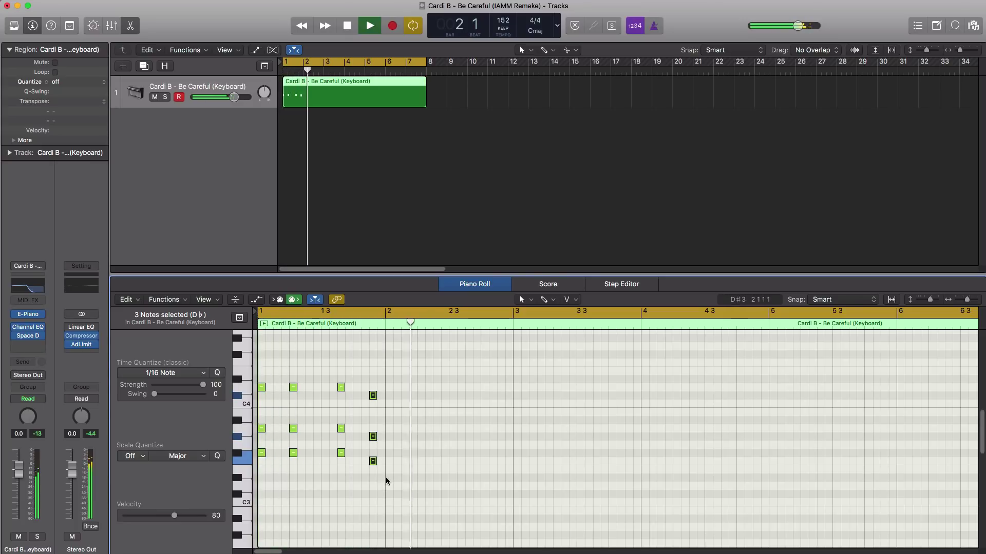
{"action": "left_click_drag", "start_coordinate": [374, 399], "coordinate": [406, 399]}
{"action": "key", "text": "space"}
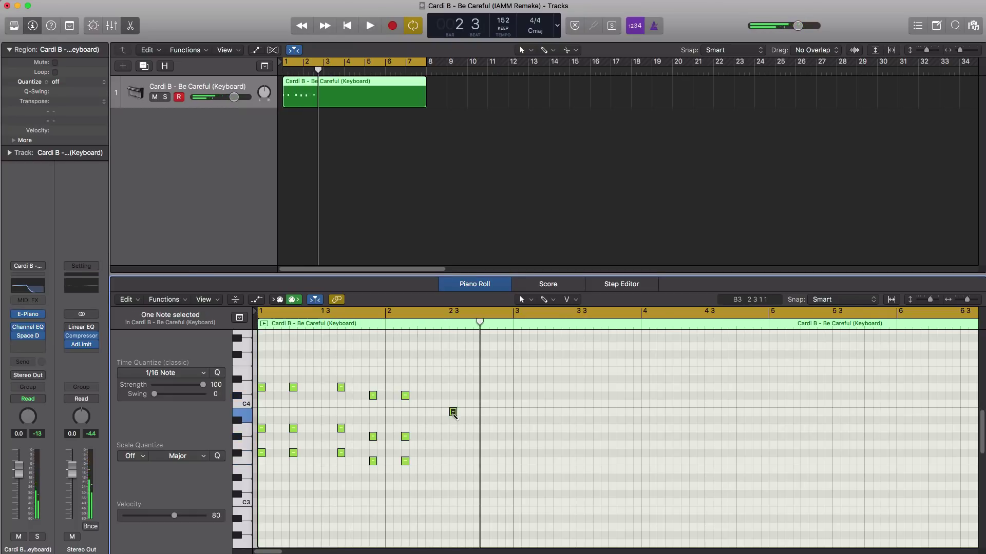
Add an F3 note below the B3 note on beat 3 of bar 2 and play back the pattern.
{"action": "left_click", "coordinate": [453, 462]}
{"action": "key", "text": "space"}
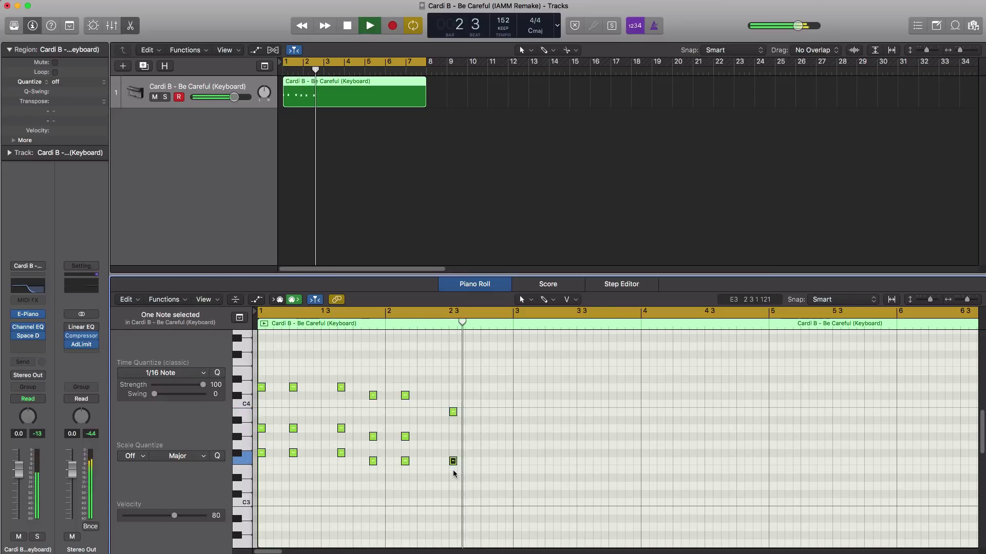
{"action": "key", "text": "space"}
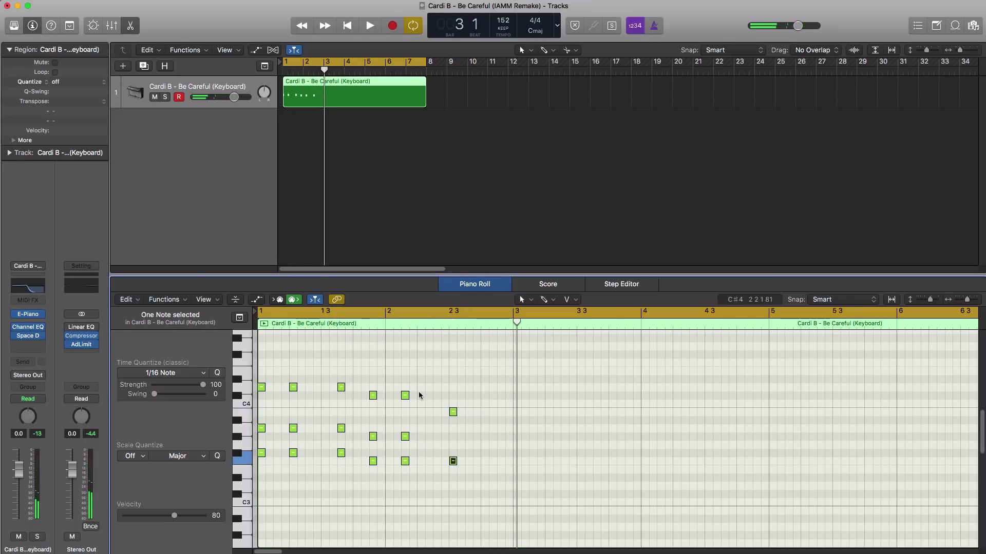
Copy the C#4, G#3 and F3 notes from early bar 2 to beat 4 of that bar and play them back.
{"action": "left_click_drag", "start_coordinate": [419, 393], "coordinate": [405, 443]}
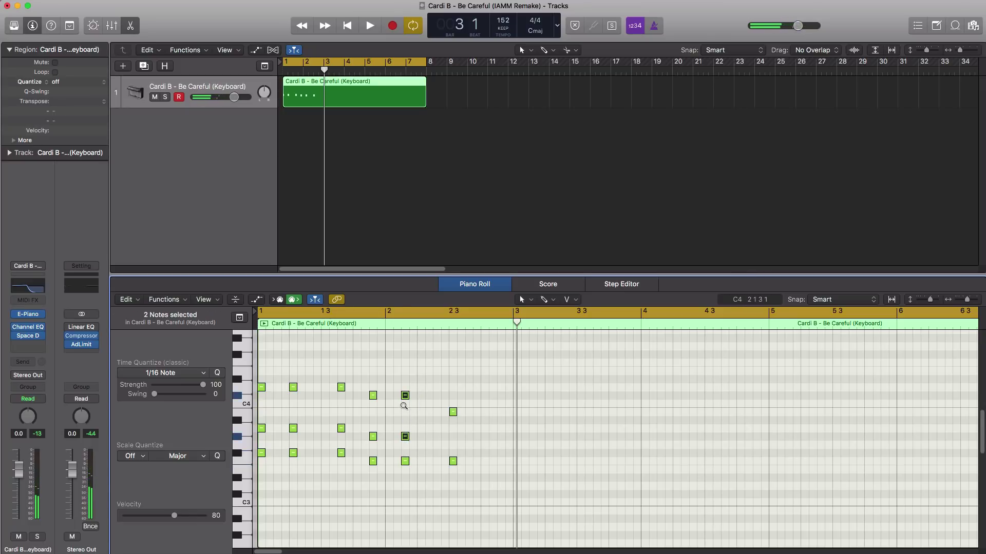
{"action": "left_click_drag", "start_coordinate": [405, 399], "coordinate": [485, 399]}
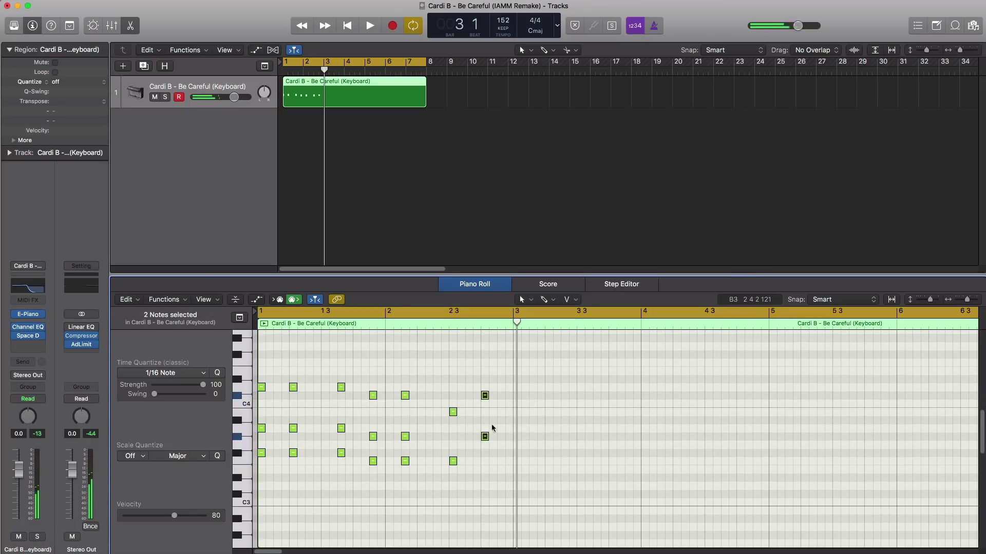
{"action": "left_click_drag", "start_coordinate": [407, 462], "coordinate": [487, 462]}
{"action": "key", "text": "space"}
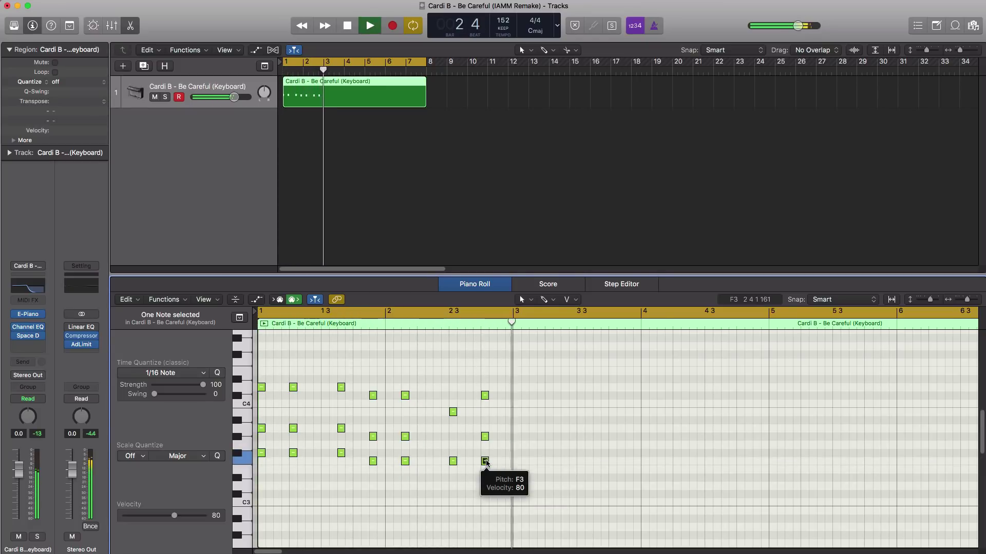
{"action": "key", "text": "space"}
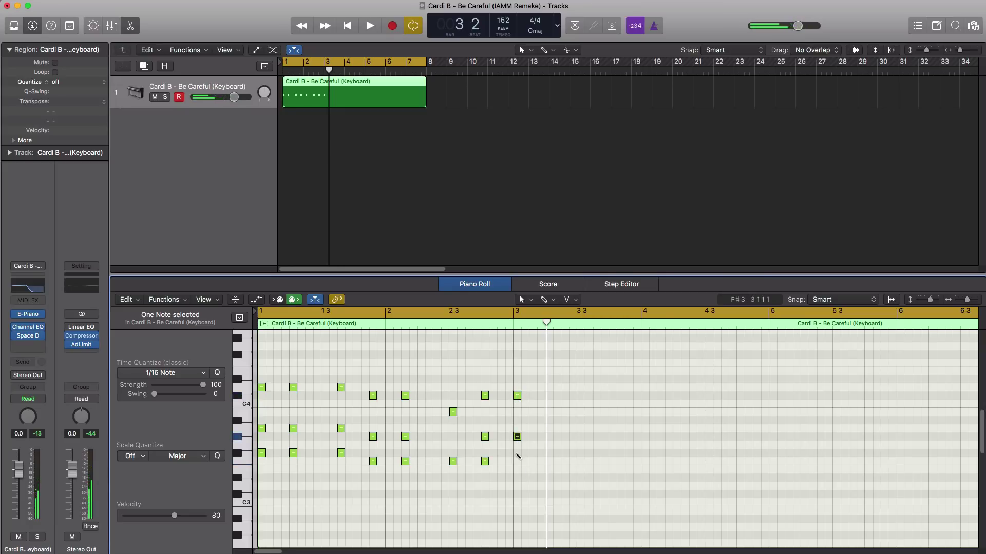
Add F#3 to the chord at the start of bar 3, raise its G#3 note to A3 and play it back.
{"action": "key", "text": "space"}
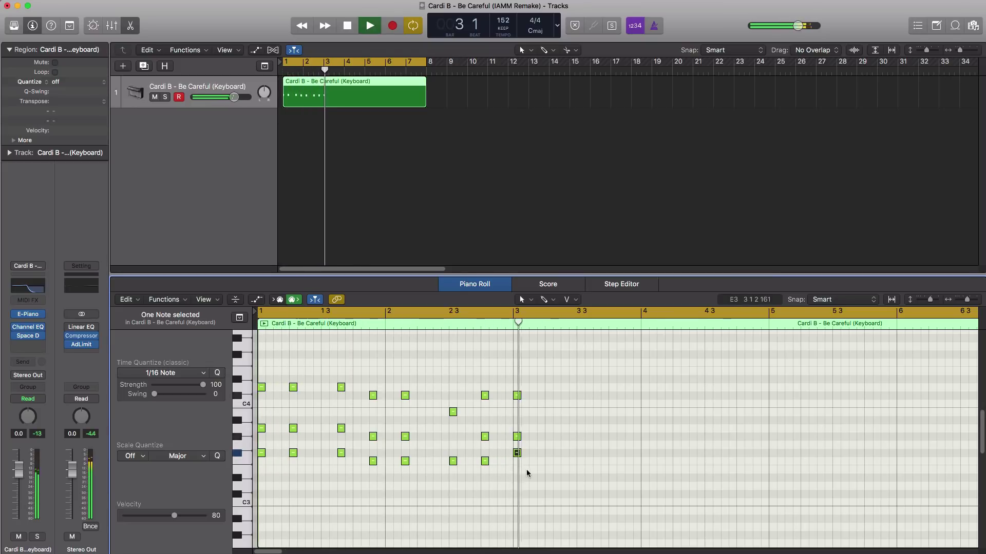
{"action": "left_click", "coordinate": [531, 471]}
{"action": "key", "text": "space"}
{"action": "left_click_drag", "start_coordinate": [531, 471], "coordinate": [511, 391]}
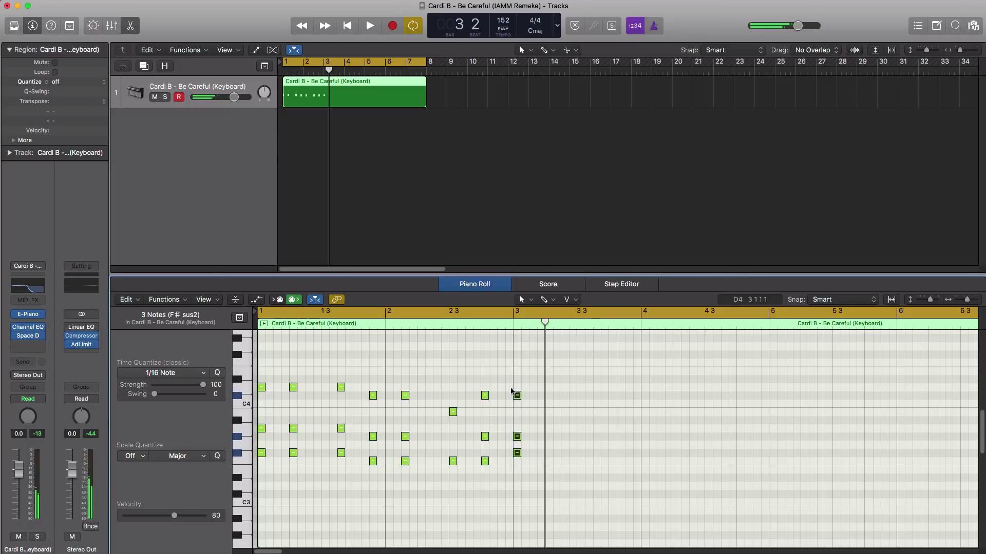
{"action": "left_click_drag", "start_coordinate": [517, 436], "coordinate": [516, 428]}
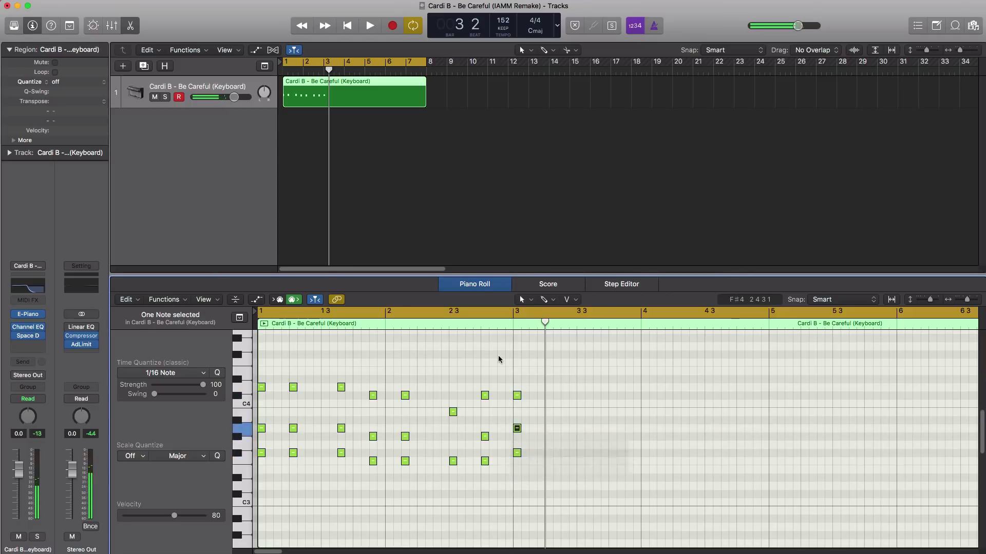
{"action": "key", "text": "space"}
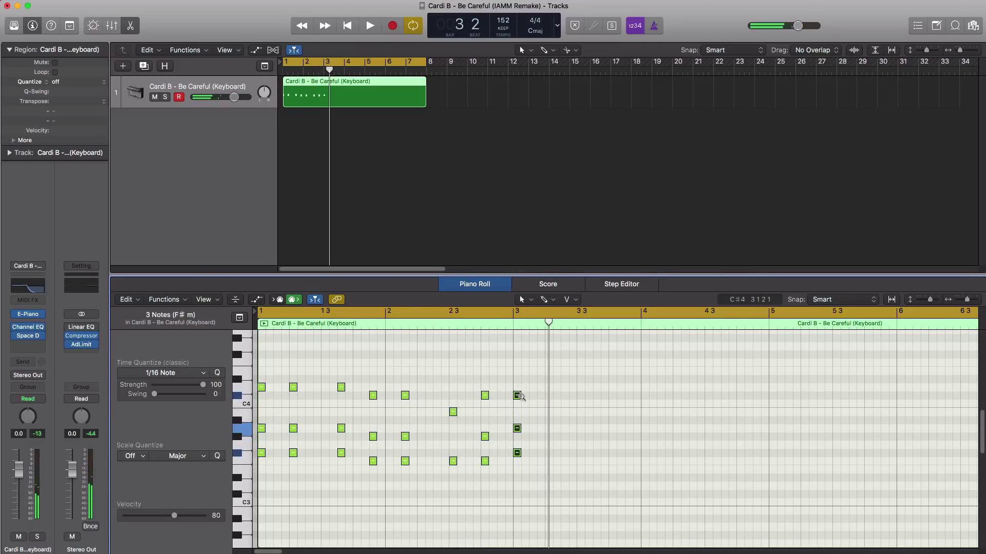
Copy the F# minor chord to bar 3's beat 2 and the off-beats after beats 3 and 4, plus the off-beat after beat 1 of bar 4.
{"action": "left_click_drag", "start_coordinate": [518, 399], "coordinate": [597, 398]}
{"action": "key", "text": "space"}
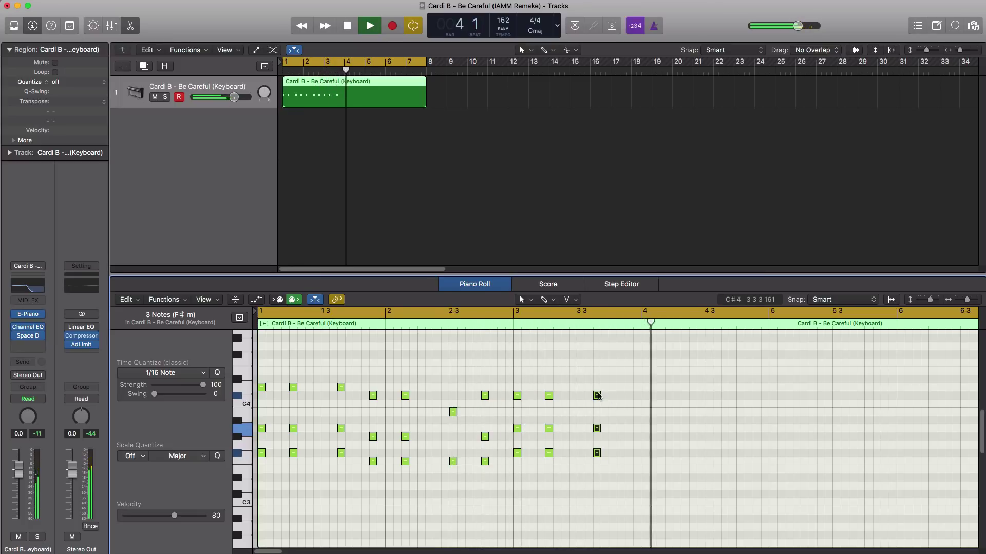
{"action": "left_click_drag", "start_coordinate": [596, 395], "coordinate": [630, 398]}
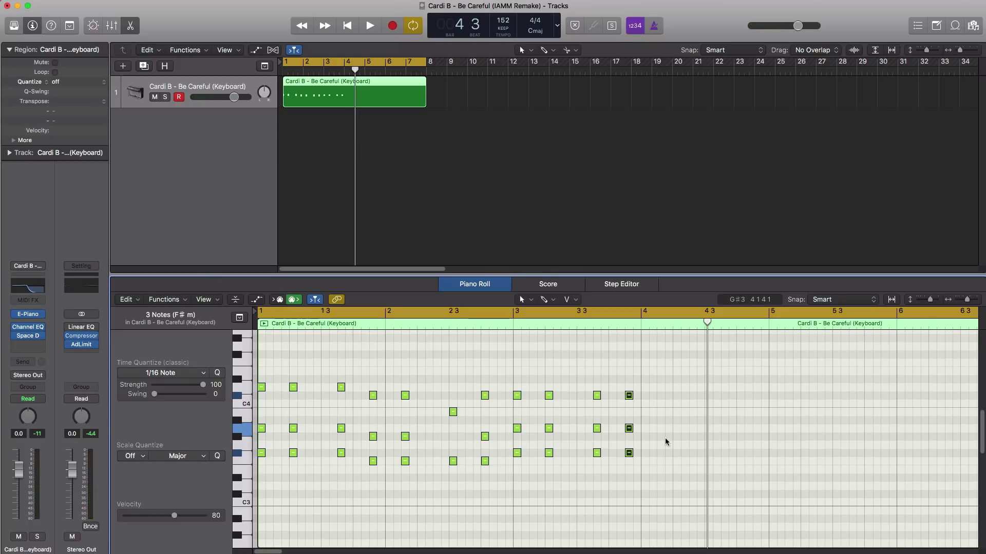
{"action": "left_click_drag", "start_coordinate": [630, 398], "coordinate": [662, 401]}
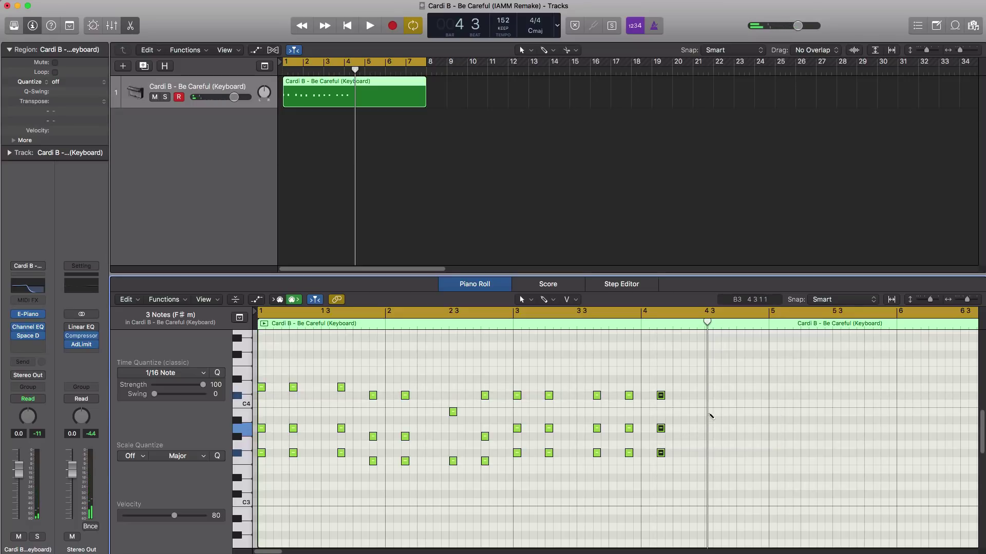
Add B3 and F#3 on beat 3 of bar 4 and an F#3, A3, C#4 chord on beat 4, and play them back.
{"action": "left_click", "coordinate": [709, 412]}
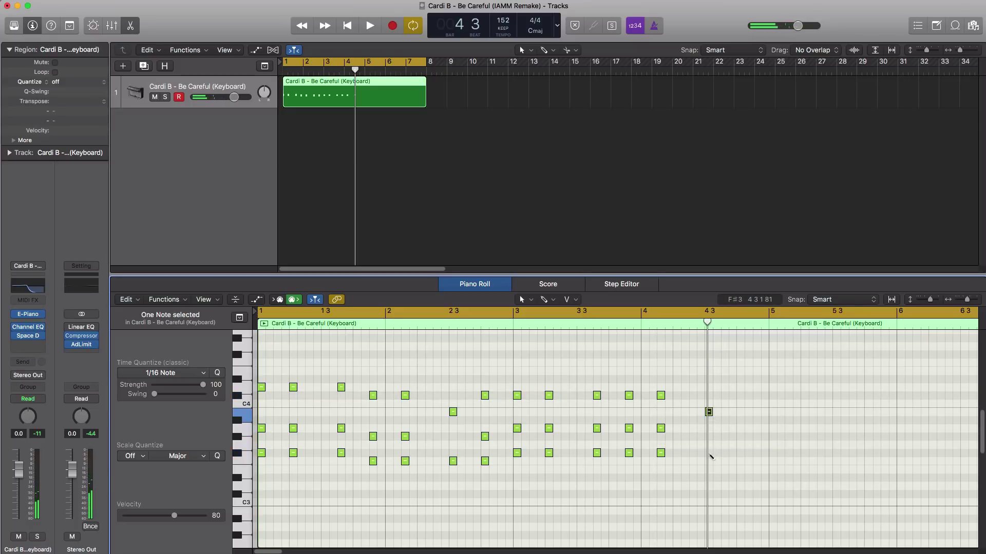
{"action": "left_click", "coordinate": [708, 453]}
{"action": "key", "text": "space"}
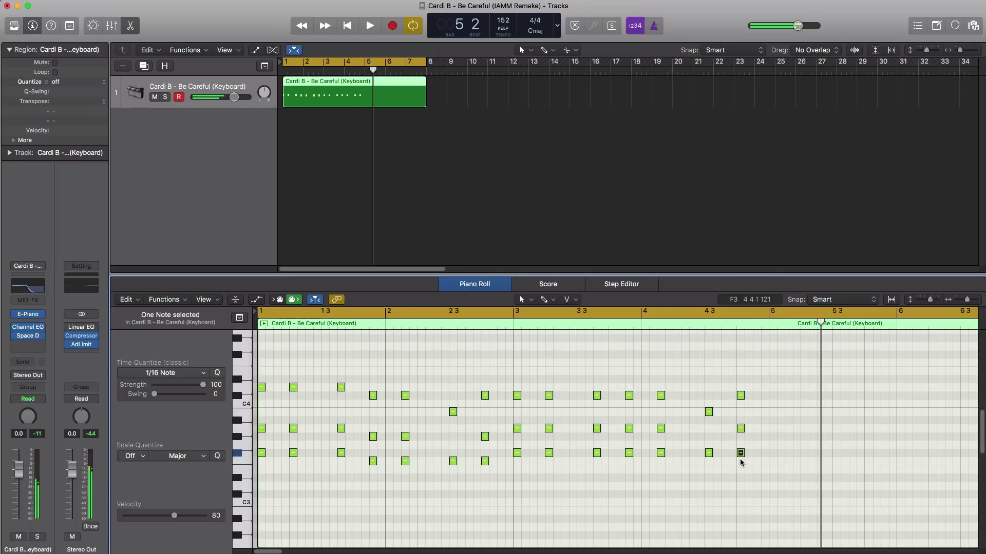
{"action": "key", "text": "space"}
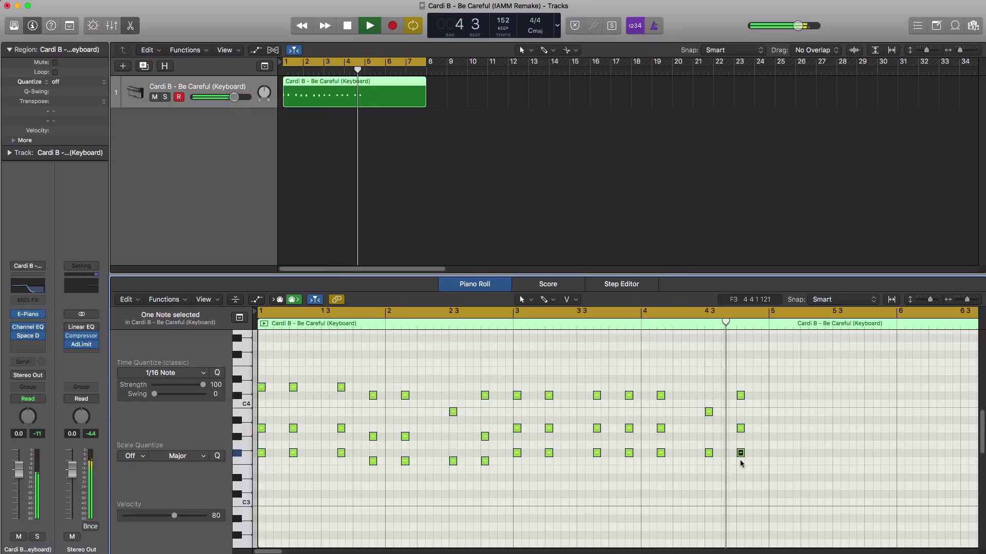
Set the cycle range to bars 5 to 9 and extend the keyboard region to the start of bar 9.
{"action": "key", "text": "space"}
{"action": "key", "text": "super+Left"}
{"action": "key", "text": "super+Left"}
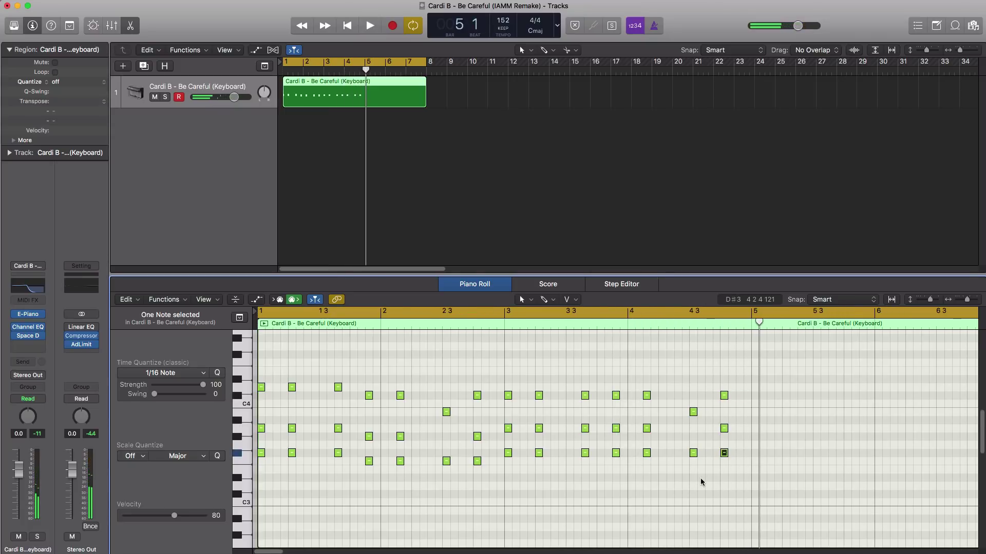
{"action": "key", "text": "super+Left"}
{"action": "key", "text": "super+Left"}
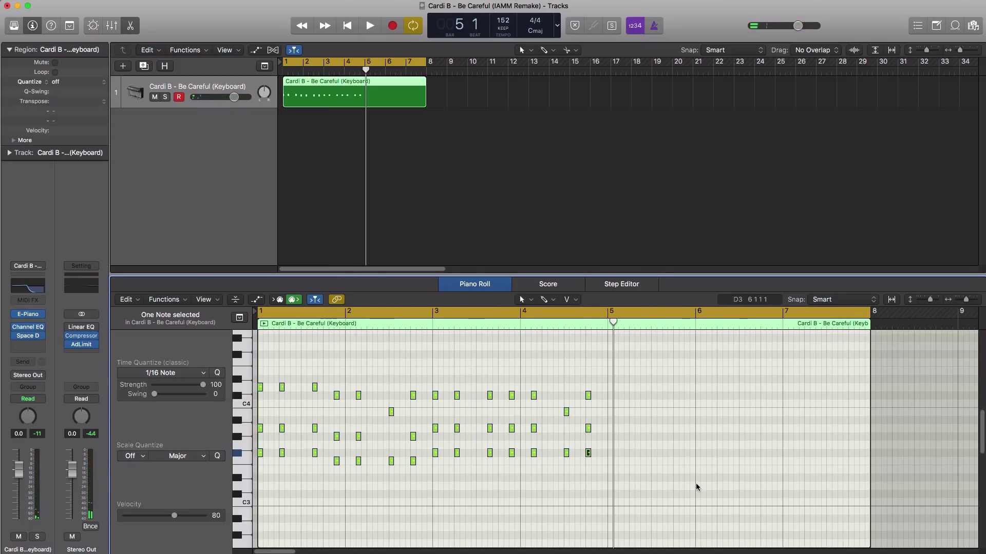
{"action": "left_click_drag", "start_coordinate": [619, 316], "coordinate": [945, 324]}
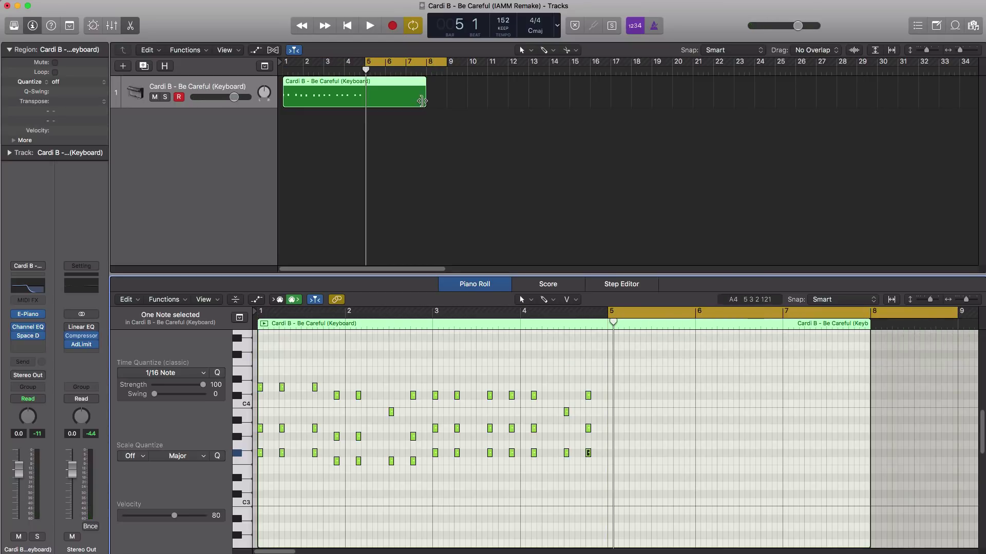
{"action": "left_click_drag", "start_coordinate": [421, 101], "coordinate": [446, 101]}
Copy all the keyboard notes from bars 1 to 4 to the start of bar 5 and play them back.
{"action": "left_click_drag", "start_coordinate": [635, 482], "coordinate": [261, 392]}
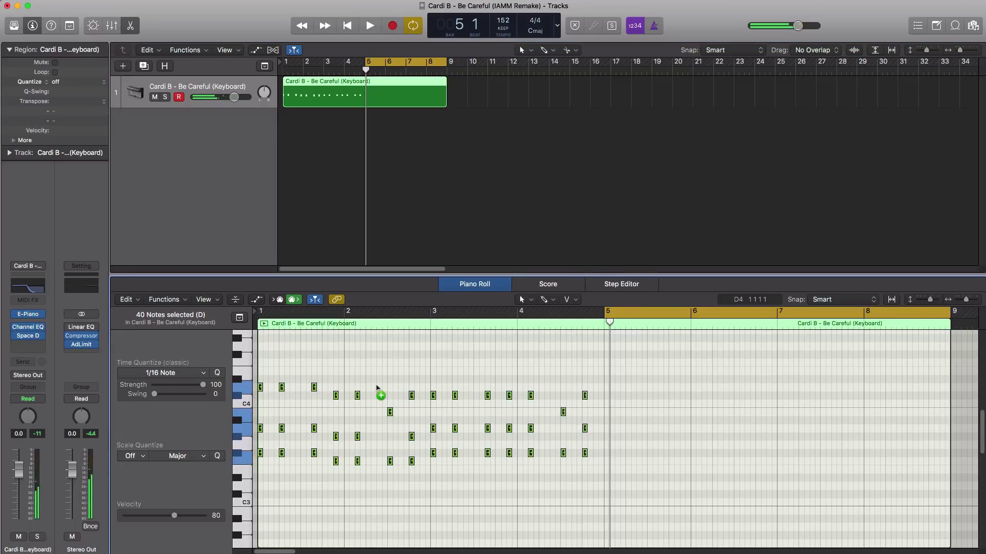
{"action": "left_click_drag", "start_coordinate": [377, 388], "coordinate": [604, 393]}
{"action": "key", "text": "space"}
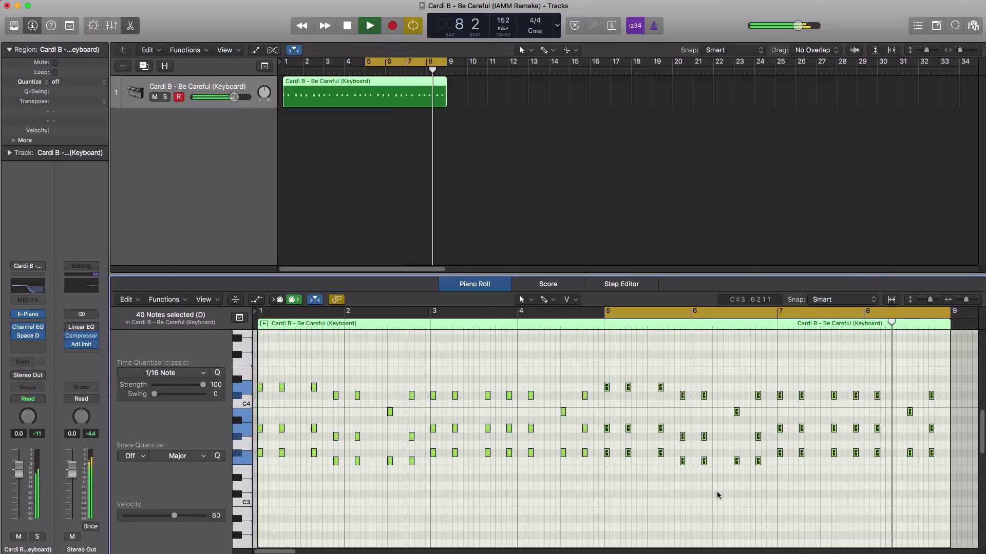
{"action": "key", "text": "space"}
On beat 3 of bar 8, raise B3 to C#4 and add E4, then replace the beat 4 chord with a copy of these notes.
{"action": "left_click", "coordinate": [922, 473]}
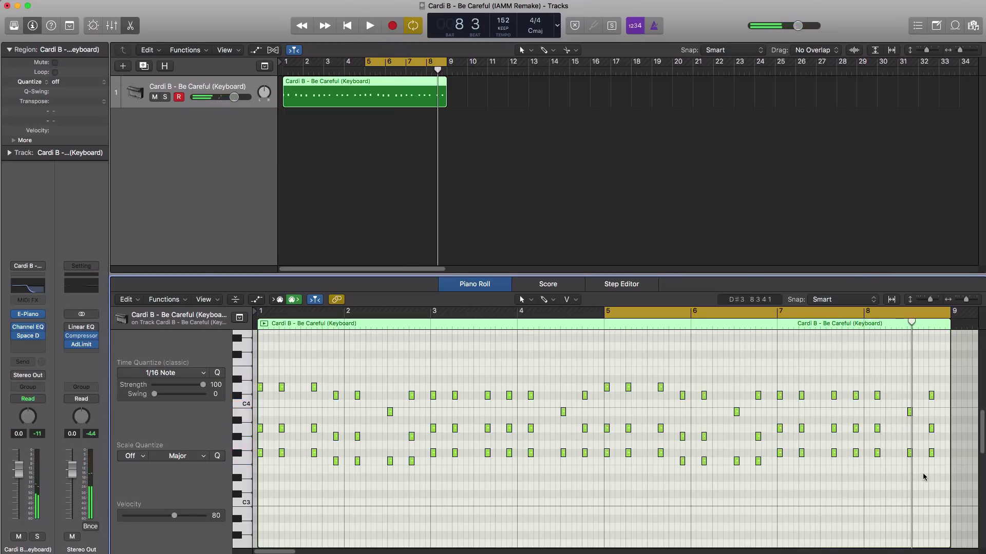
{"action": "left_click_drag", "start_coordinate": [922, 469], "coordinate": [896, 407]}
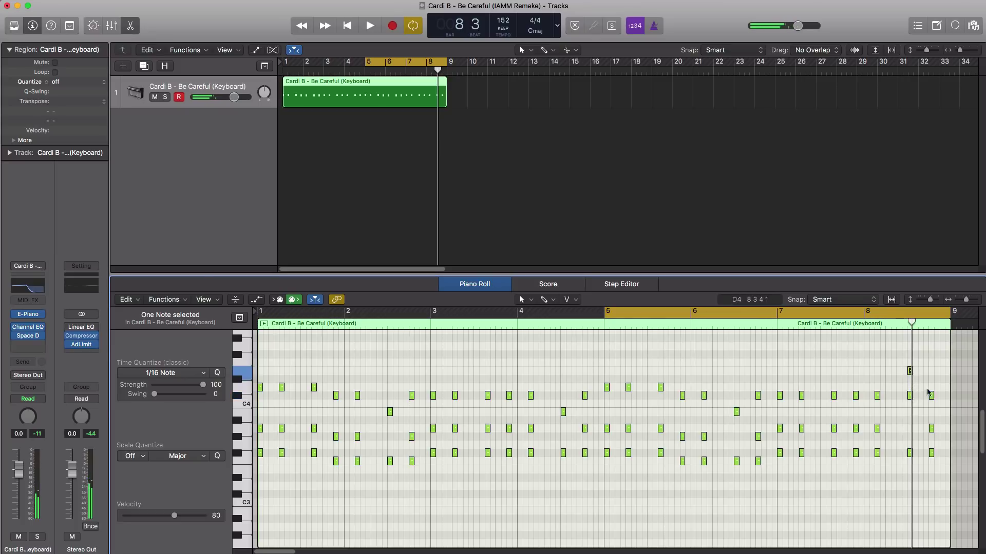
{"action": "left_click_drag", "start_coordinate": [921, 383], "coordinate": [948, 460]}
{"action": "key", "text": "Delete"}
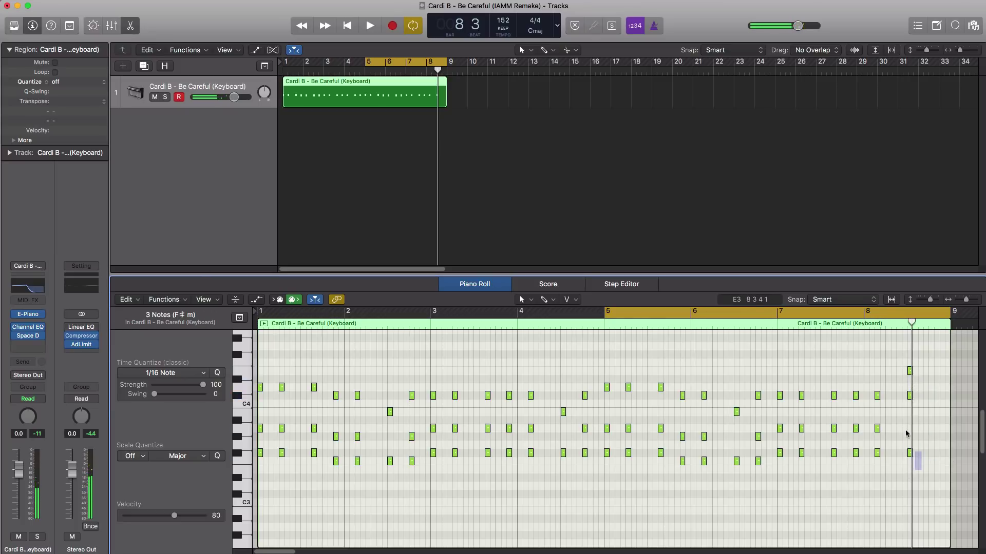
{"action": "left_click_drag", "start_coordinate": [906, 434], "coordinate": [932, 373]}
Play back the keyboard part and set the cycle range to bars 1 to 9.
{"action": "key", "text": "space"}
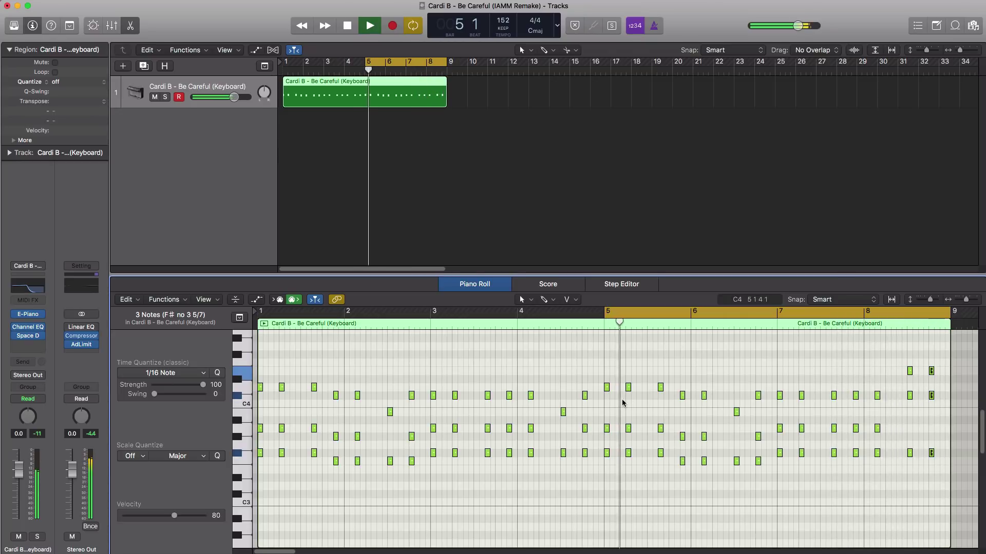
{"action": "left_click_drag", "start_coordinate": [290, 63], "coordinate": [445, 71]}
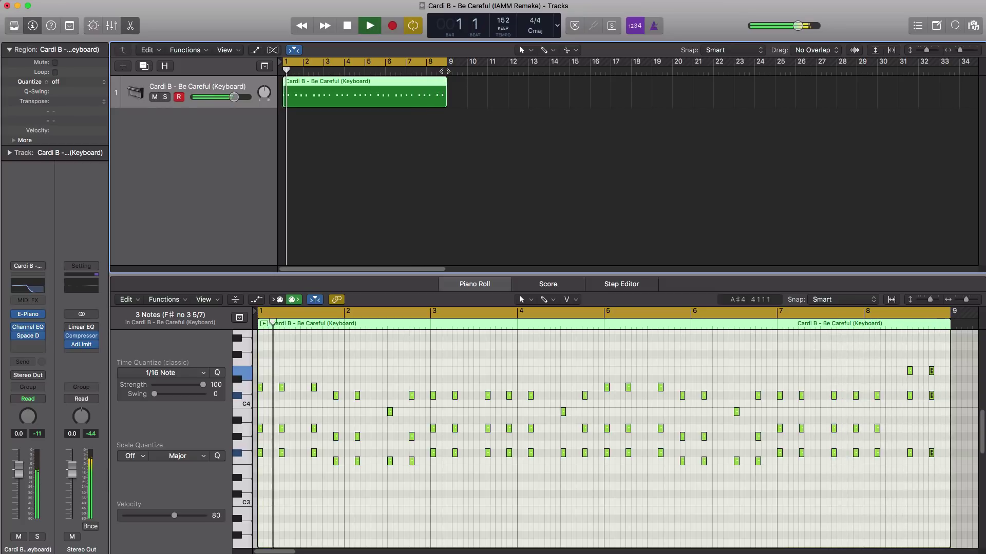
{"action": "key", "text": "space"}
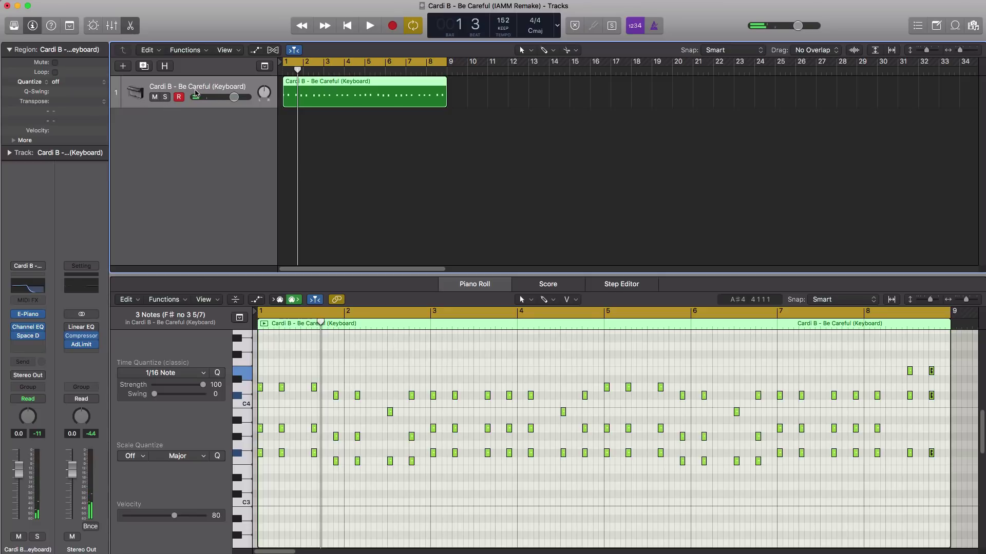
Review the E-Piano, Channel EQ and Space Designer settings on the keyboard track.
{"action": "left_click", "coordinate": [30, 314]}
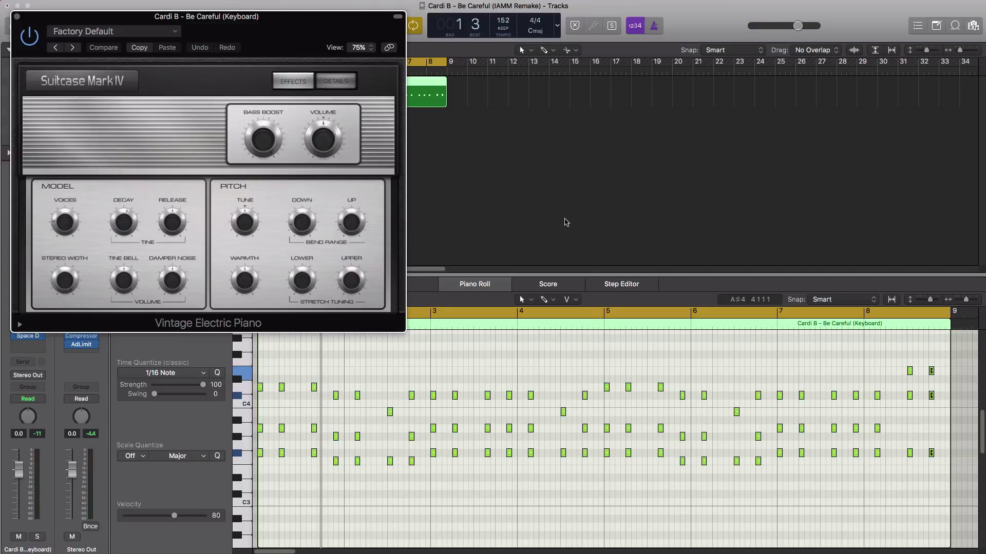
{"action": "left_click", "coordinate": [16, 16]}
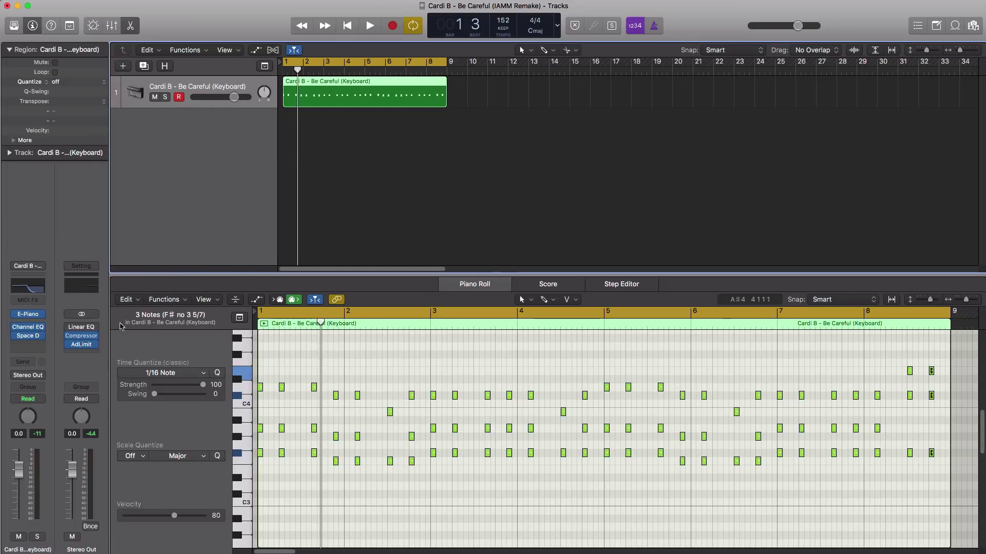
{"action": "left_click", "coordinate": [31, 333]}
{"action": "left_click", "coordinate": [30, 331]}
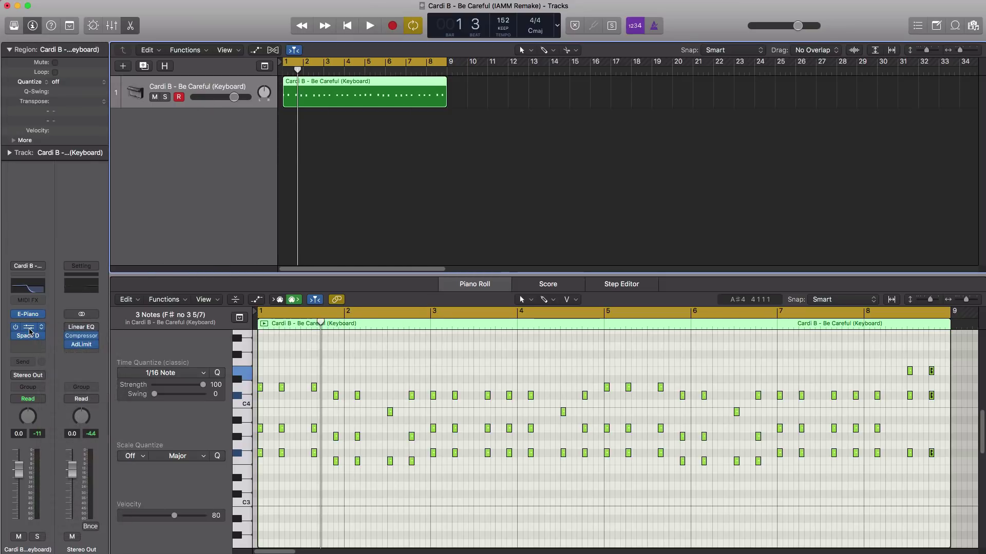
{"action": "left_click", "coordinate": [30, 331]}
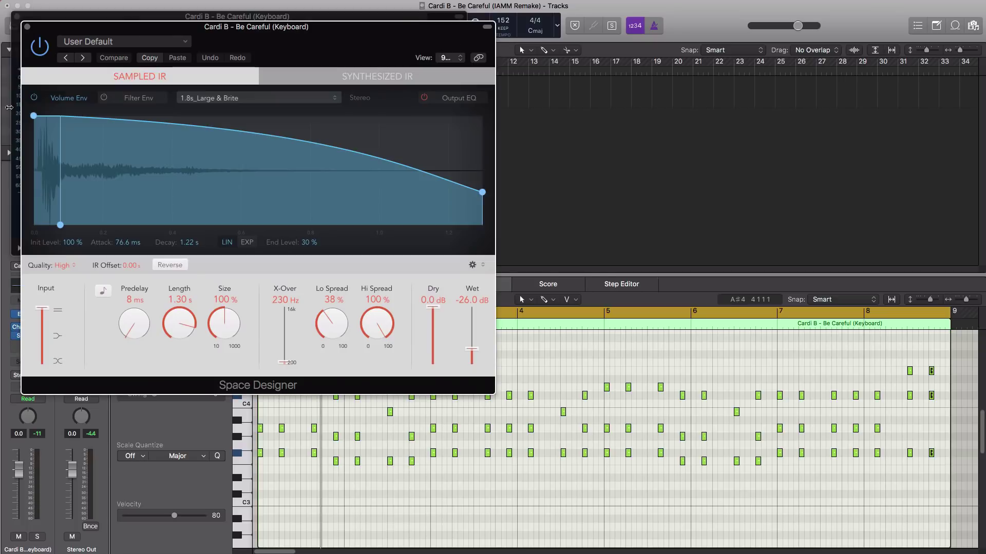
{"action": "left_click", "coordinate": [27, 26]}
{"action": "left_click", "coordinate": [18, 25]}
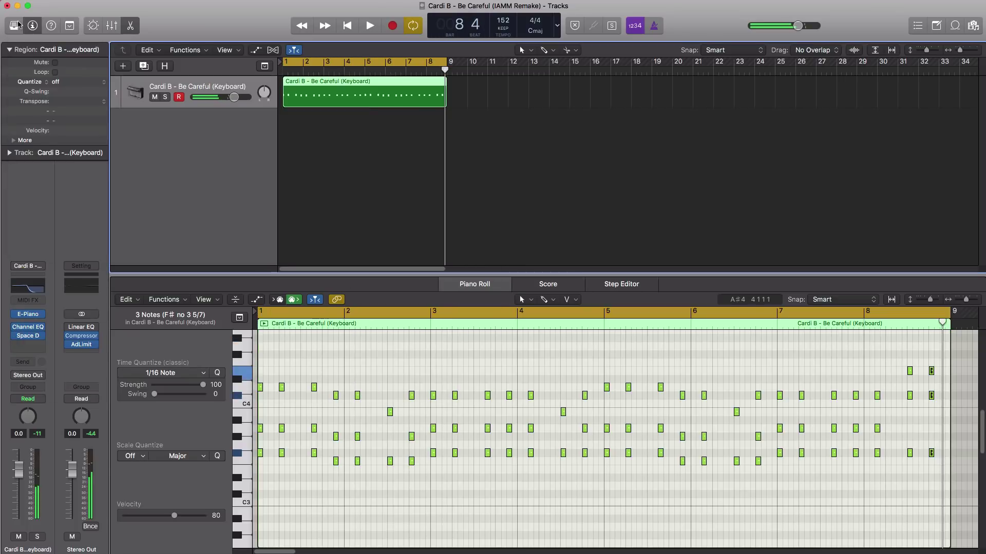
Create a software instrument track with the ES2 synth and load its 808 preset.
{"action": "left_click", "coordinate": [123, 66]}
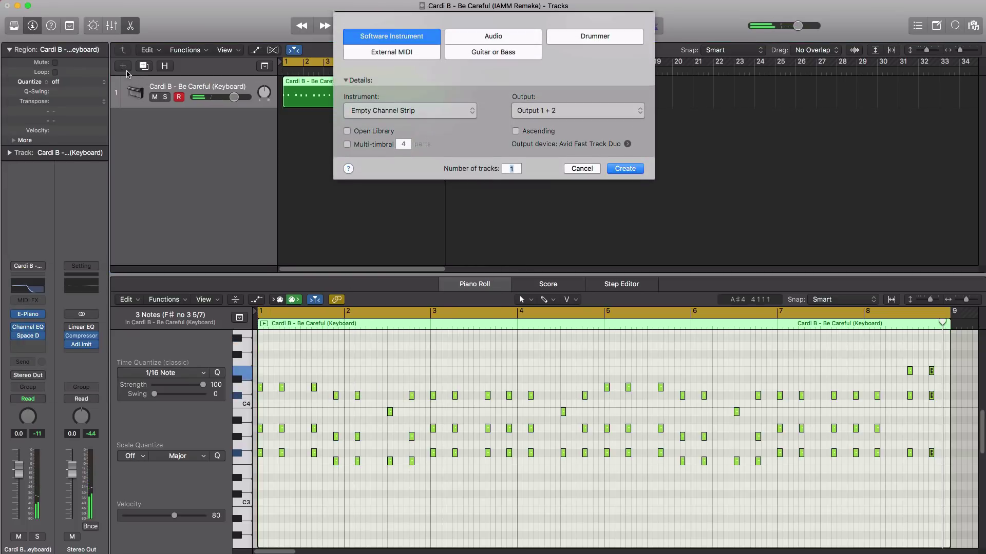
{"action": "key", "text": "Return"}
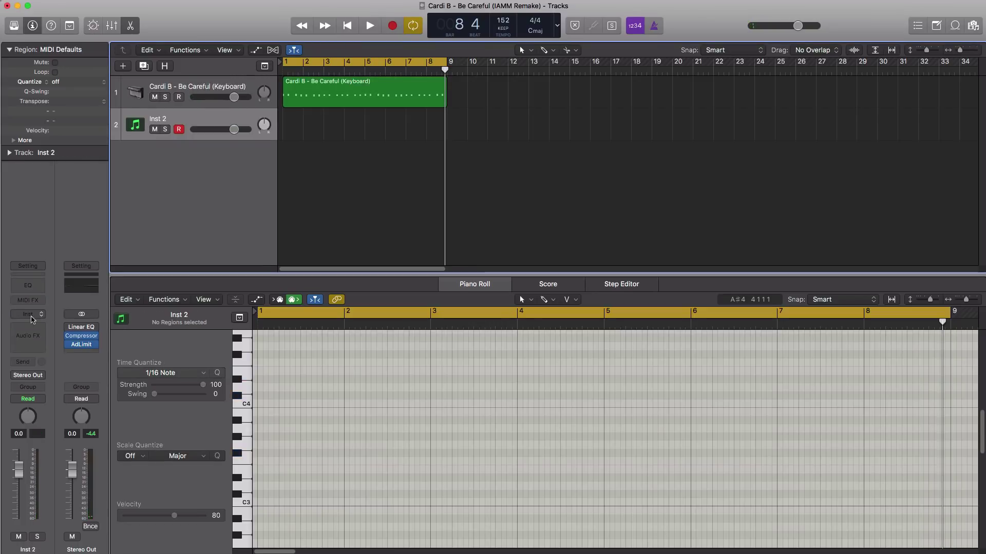
{"action": "left_click", "coordinate": [31, 317]}
{"action": "left_click", "coordinate": [43, 335]}
{"action": "left_click", "coordinate": [124, 32]}
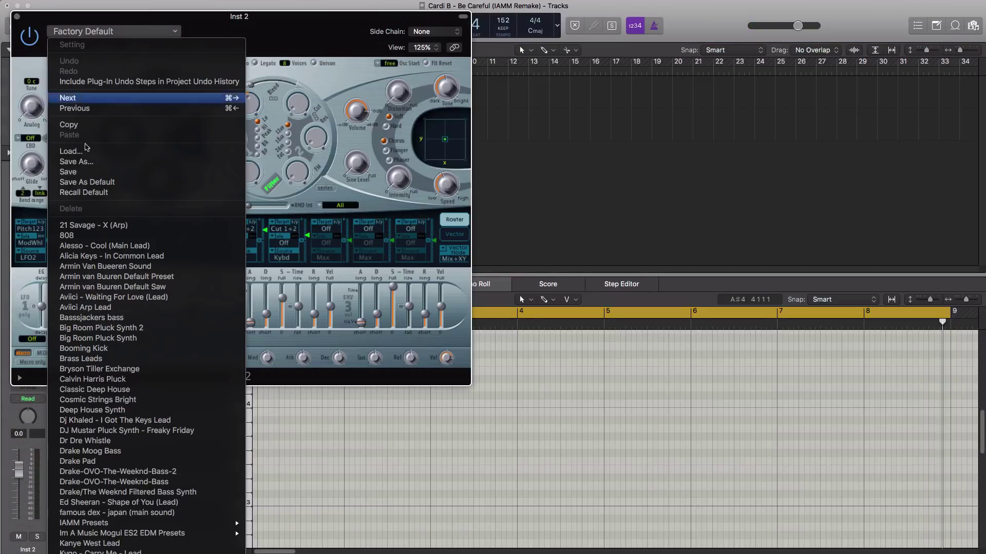
{"action": "left_click", "coordinate": [83, 236]}
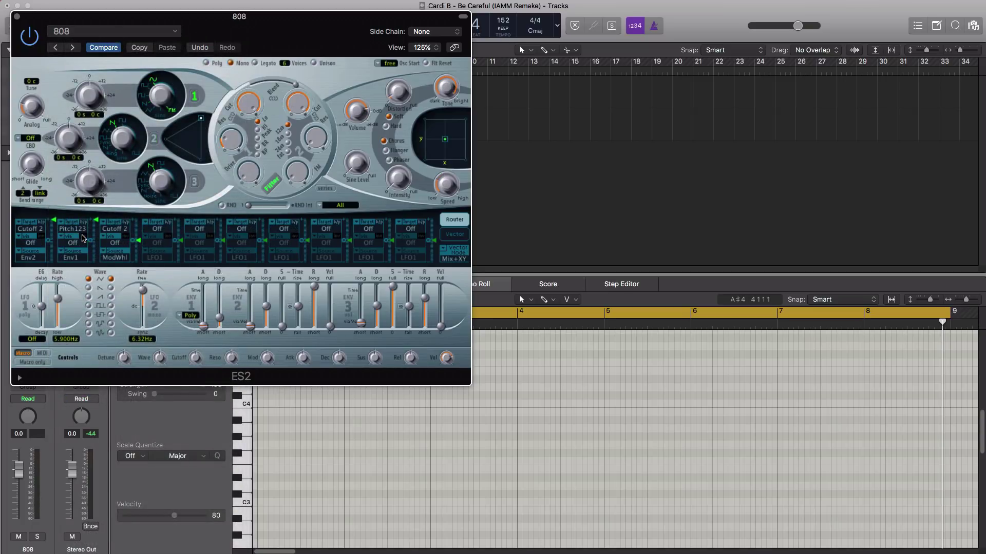
{"action": "left_click", "coordinate": [17, 16]}
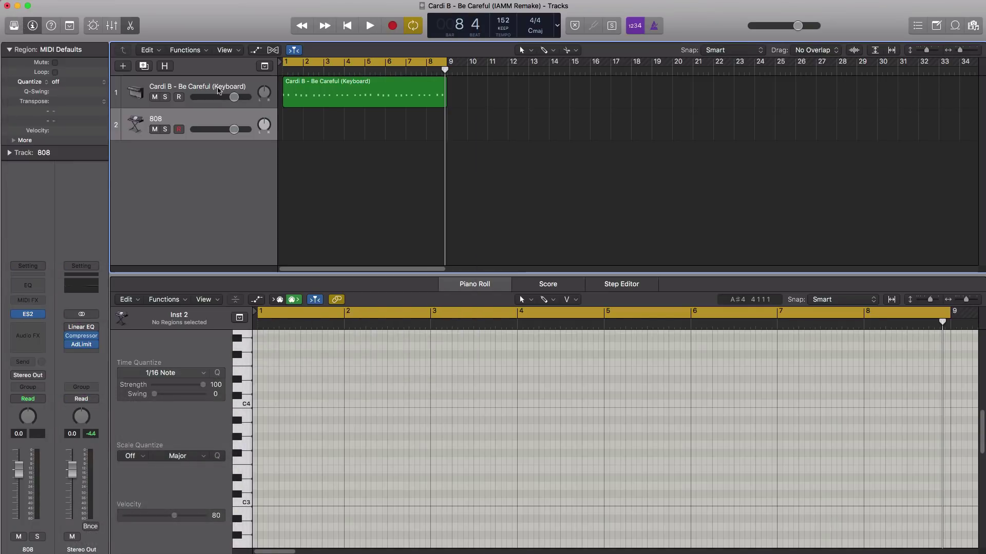
Create an empty region on the 808 track spanning bars 1 to 9 and open it for note editing.
{"action": "left_click", "coordinate": [300, 133]}
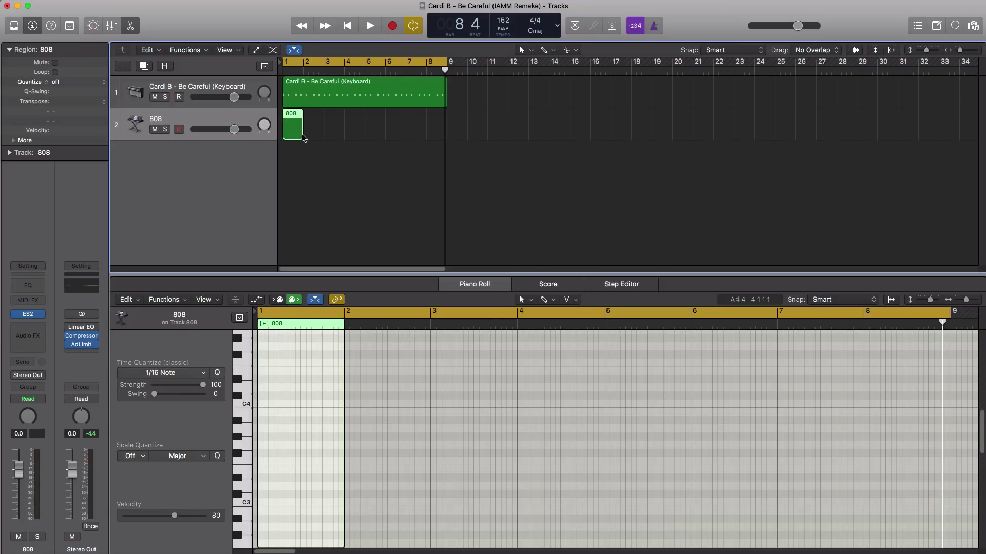
{"action": "left_click_drag", "start_coordinate": [343, 136], "coordinate": [424, 138]}
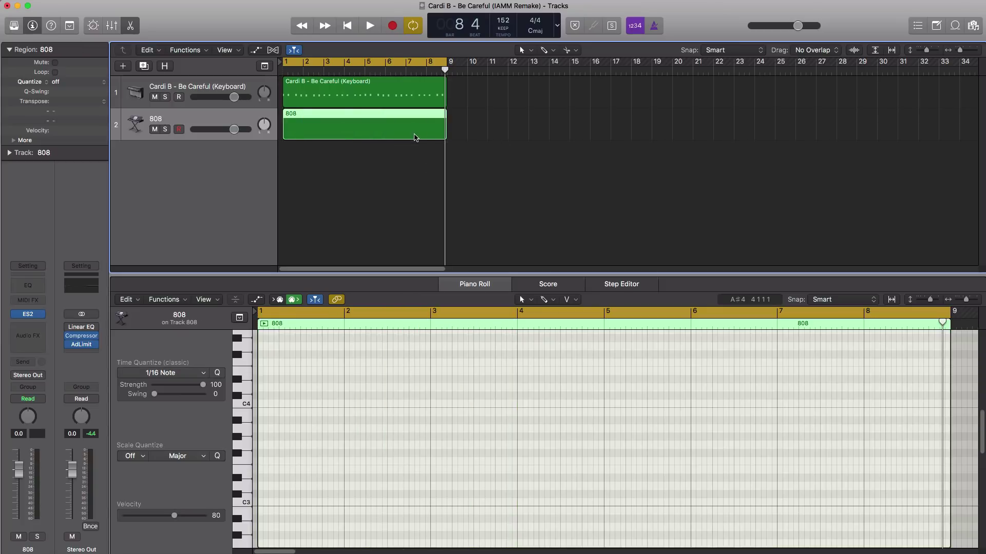
{"action": "double_click", "coordinate": [415, 135]}
{"action": "double_click", "coordinate": [413, 136]}
Add a D0 note filling bar 1 of the 808 region and play it back.
{"action": "scroll", "coordinate": [329, 417], "scroll_direction": "down", "scroll_amount": 10}
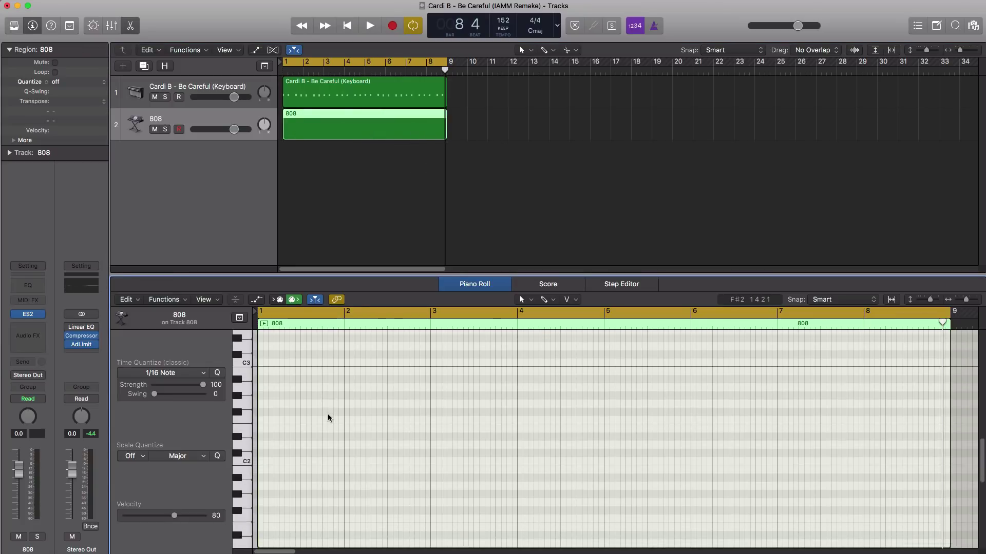
{"action": "scroll", "coordinate": [336, 417], "scroll_direction": "down", "scroll_amount": 3}
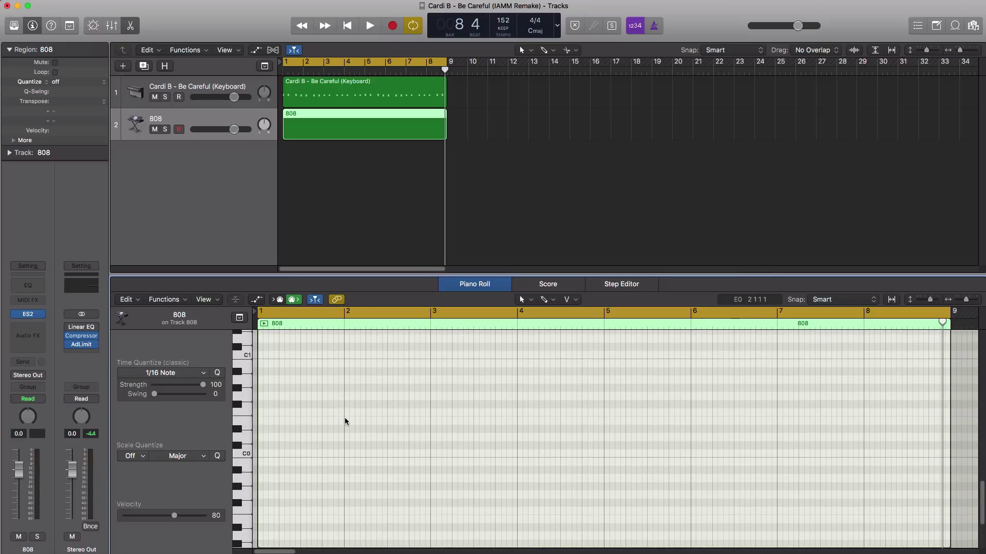
{"action": "left_click", "coordinate": [263, 438]}
{"action": "mouse_move", "coordinate": [272, 439]}
{"action": "left_mouse_down"}
{"action": "mouse_move", "coordinate": [355, 440]}
{"action": "mouse_move", "coordinate": [344, 440]}
{"action": "left_mouse_up"}
{"action": "key", "text": "space"}
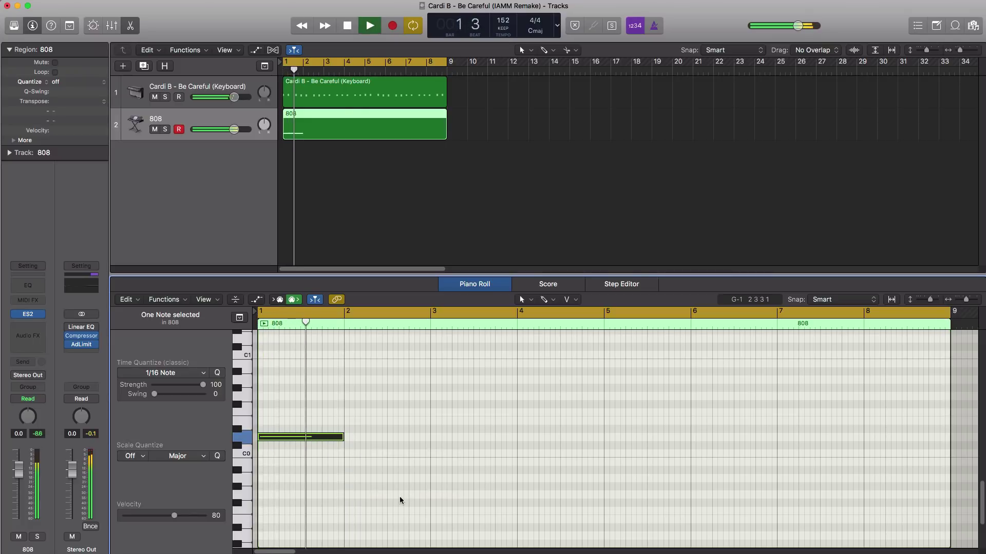
{"action": "key", "text": "space"}
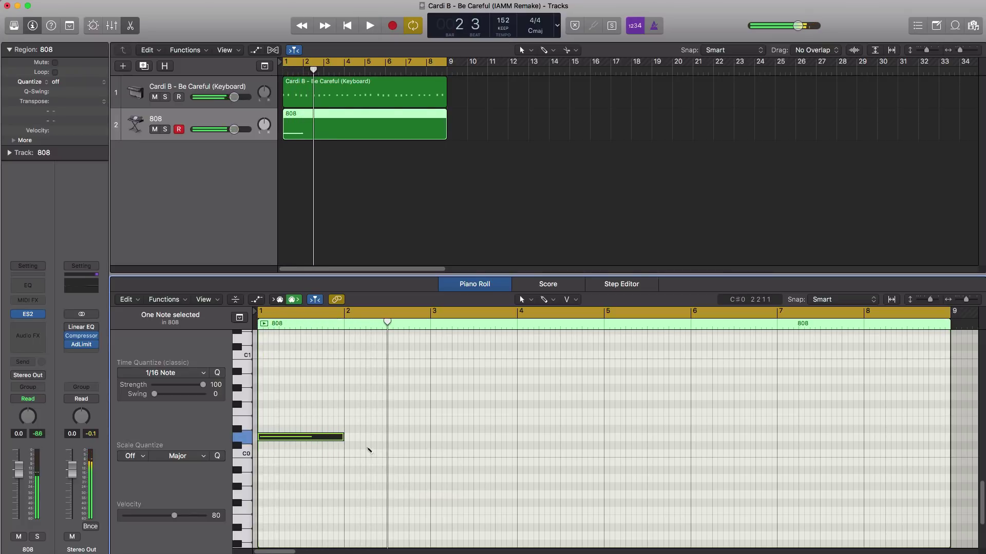
Add one-bar 808 notes C#0 on beat 2 of bar 2, F#0 at bar 3 and E0 at 4 2 3 1, and play them back.
{"action": "left_click", "coordinate": [367, 445]}
{"action": "key", "text": "space"}
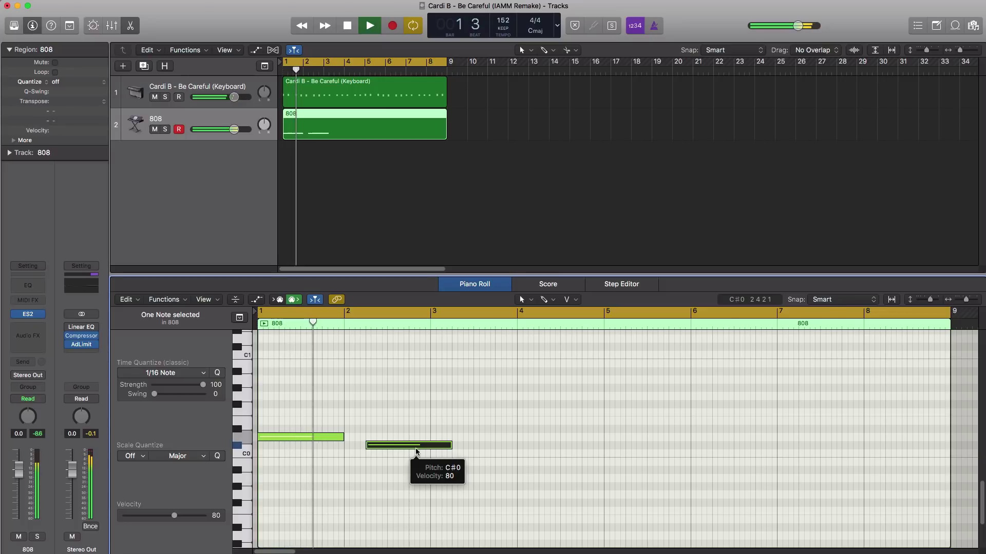
{"action": "left_click", "coordinate": [432, 405]}
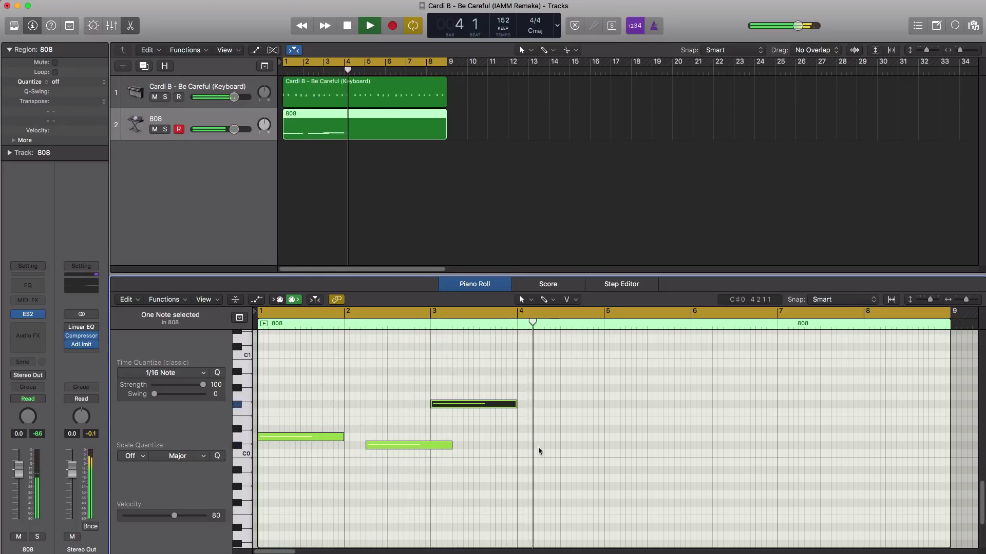
{"action": "left_click", "coordinate": [551, 421]}
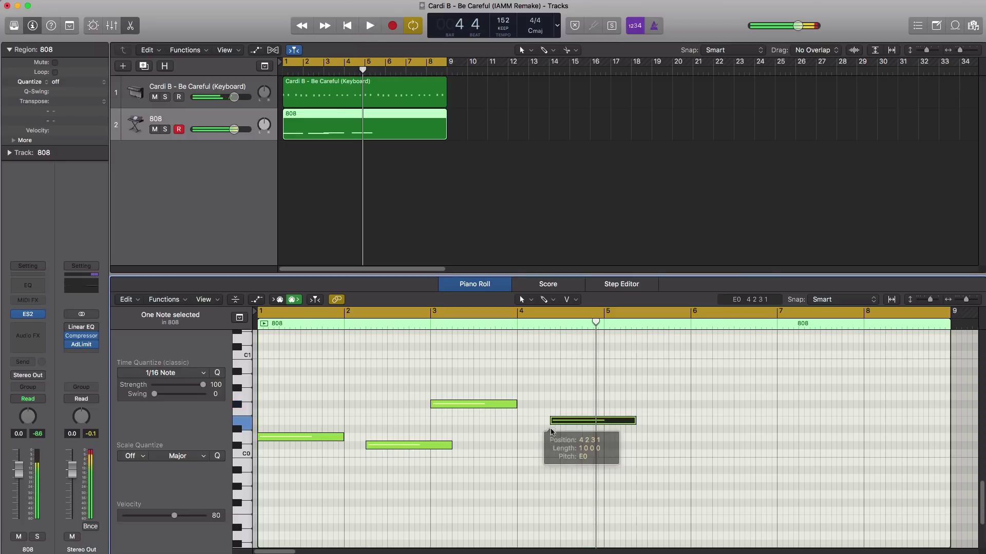
{"action": "key", "text": "space"}
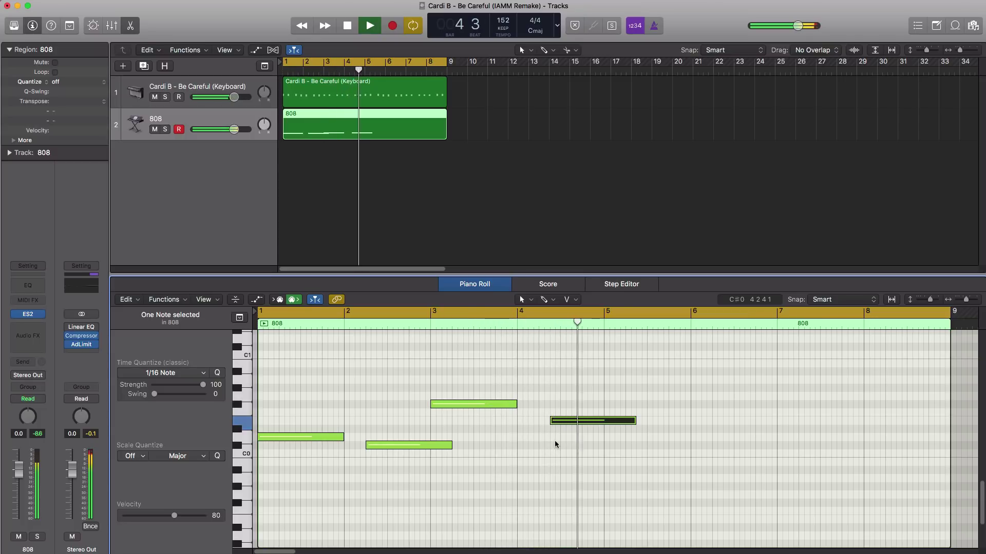
{"action": "key", "text": "space"}
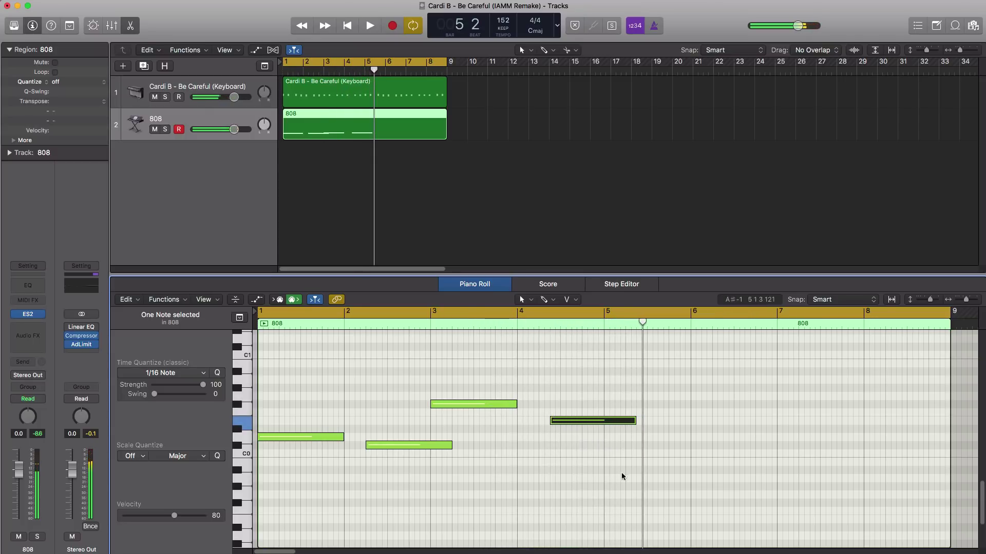
Copy the four 808 notes from bars 1 to 4 to the start of bar 5 and play the bass line back.
{"action": "left_click_drag", "start_coordinate": [617, 462], "coordinate": [312, 380]}
{"action": "left_click_drag", "start_coordinate": [292, 437], "coordinate": [635, 441]}
{"action": "key", "text": "space"}
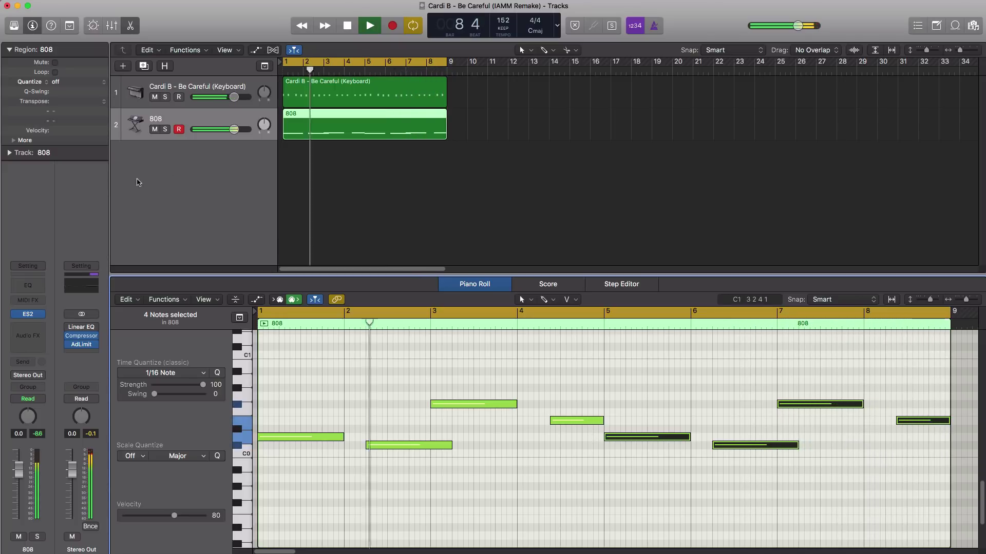
{"action": "key", "text": "space"}
Raise the keyboard track's volume slightly, open the 808's ES2 synth, set its envelope 3 attack to 2.70 ms, and audition it.
{"action": "left_click_drag", "start_coordinate": [234, 98], "coordinate": [234, 98]}
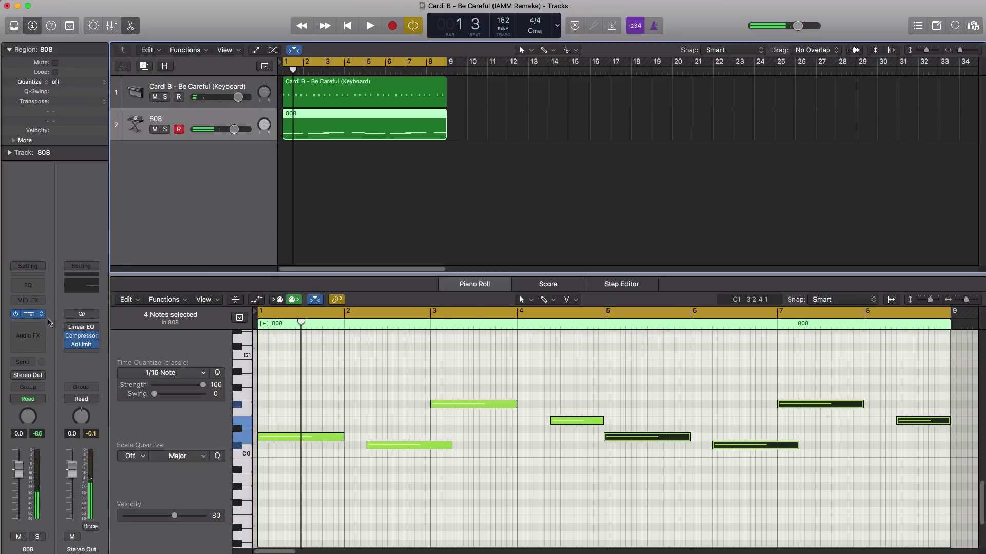
{"action": "left_click", "coordinate": [29, 314]}
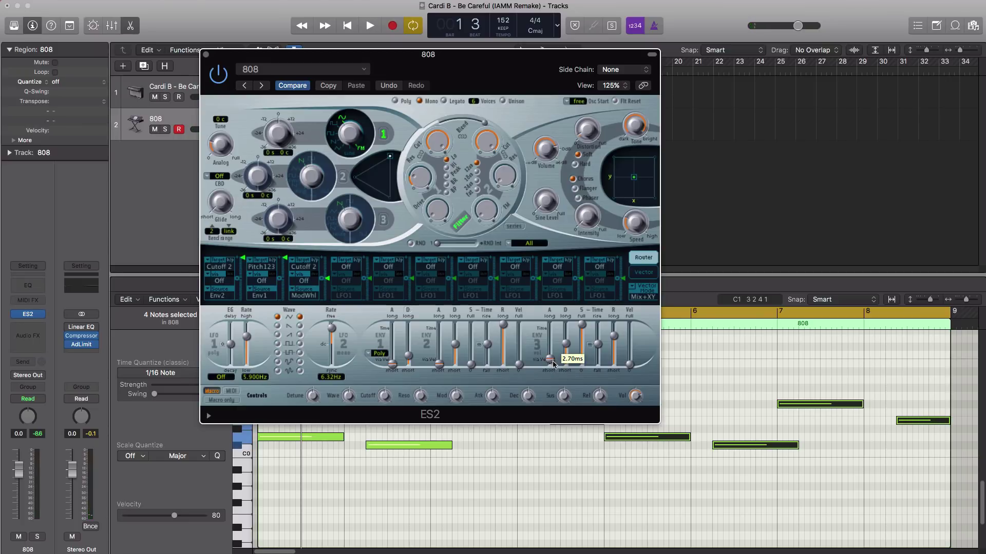
{"action": "key", "text": "space"}
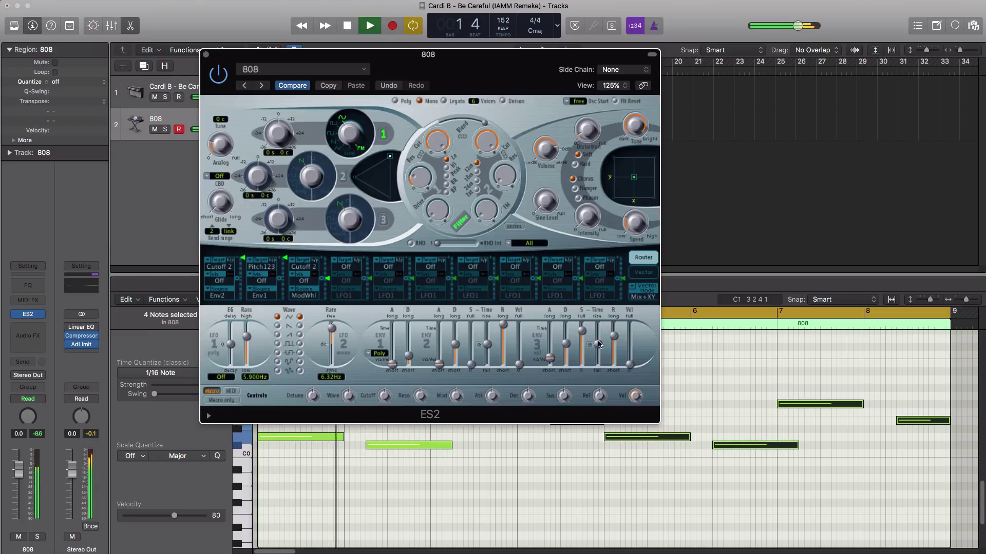
{"action": "key", "text": "space"}
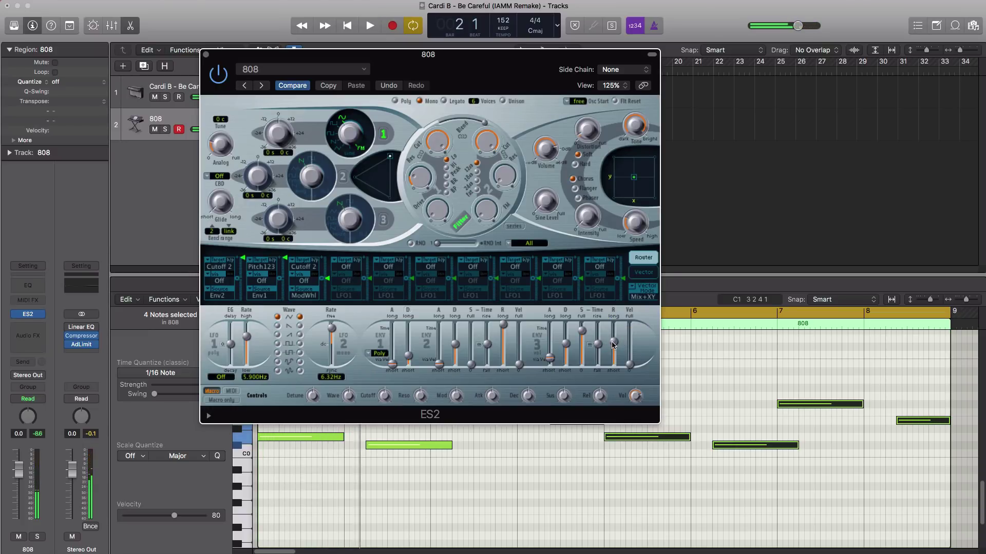
Set the ES2 distortion to 4.200 dB and the filter drive to 0.21 while playing the bass line back.
{"action": "key", "text": "space"}
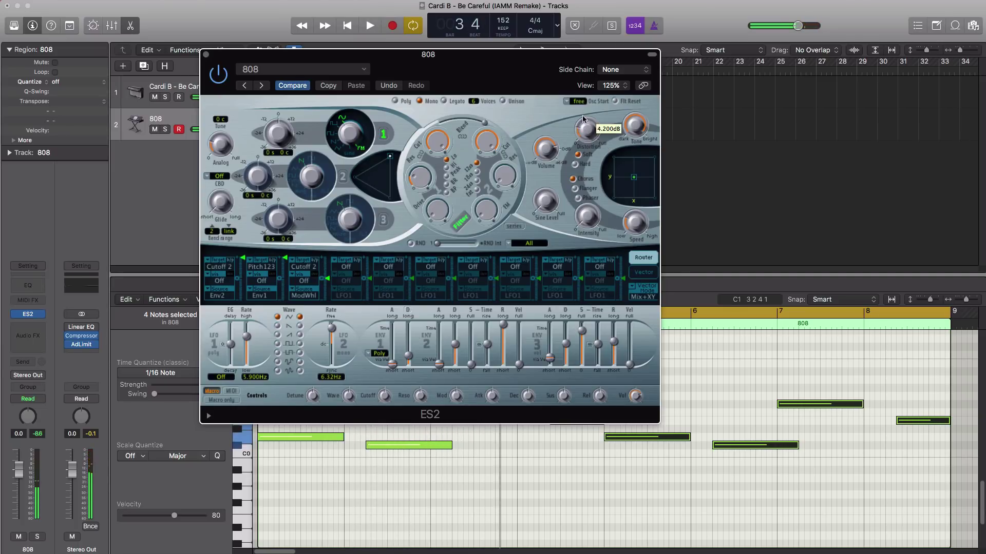
{"action": "key", "text": "space"}
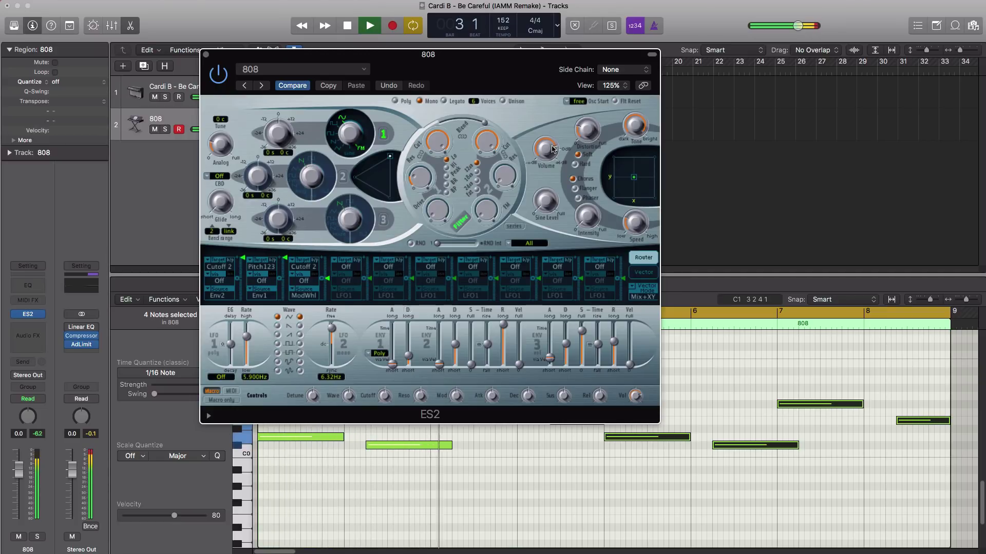
{"action": "key", "text": "space"}
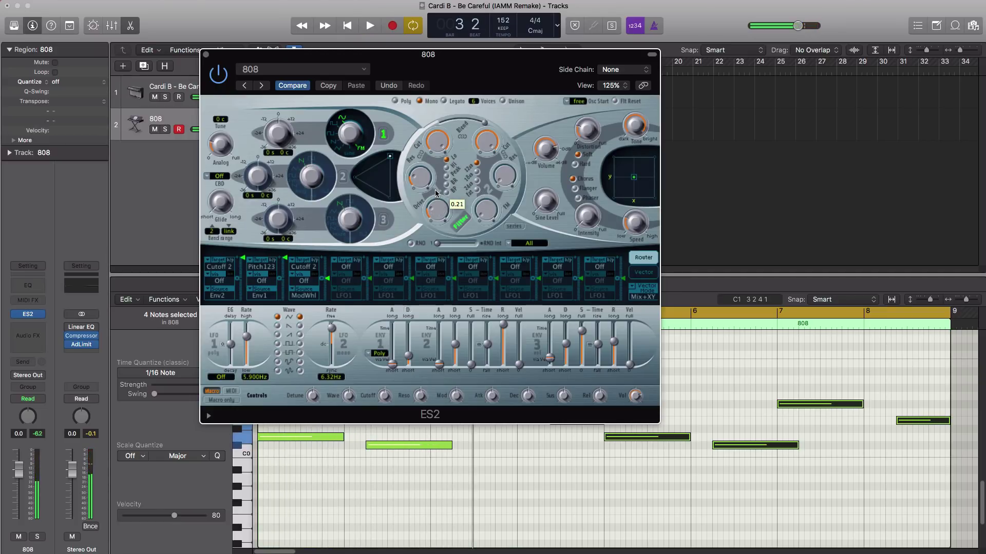
{"action": "key", "text": "space"}
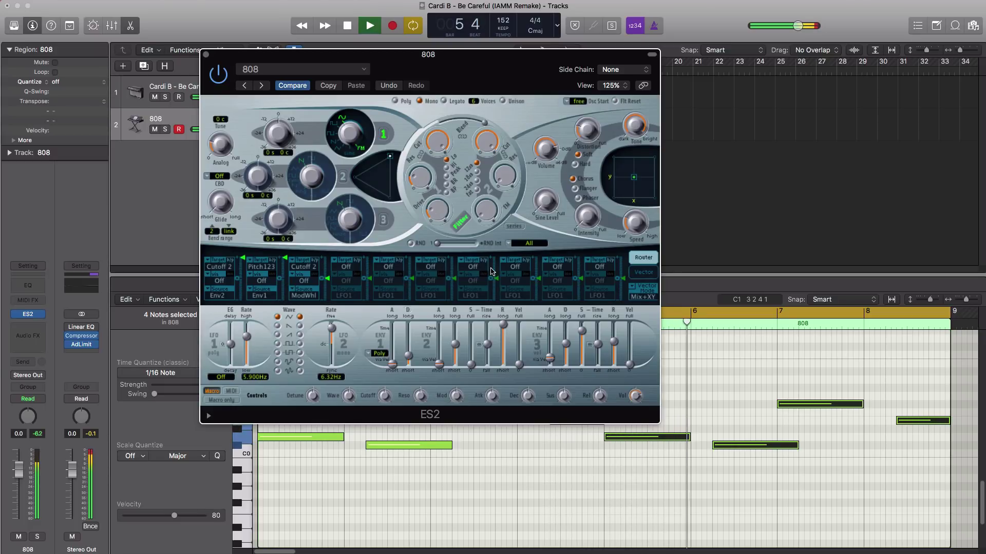
Fine-tune the ES2 envelope 1 decay, listen to the bass line, and close the synth window.
{"action": "key", "text": "space"}
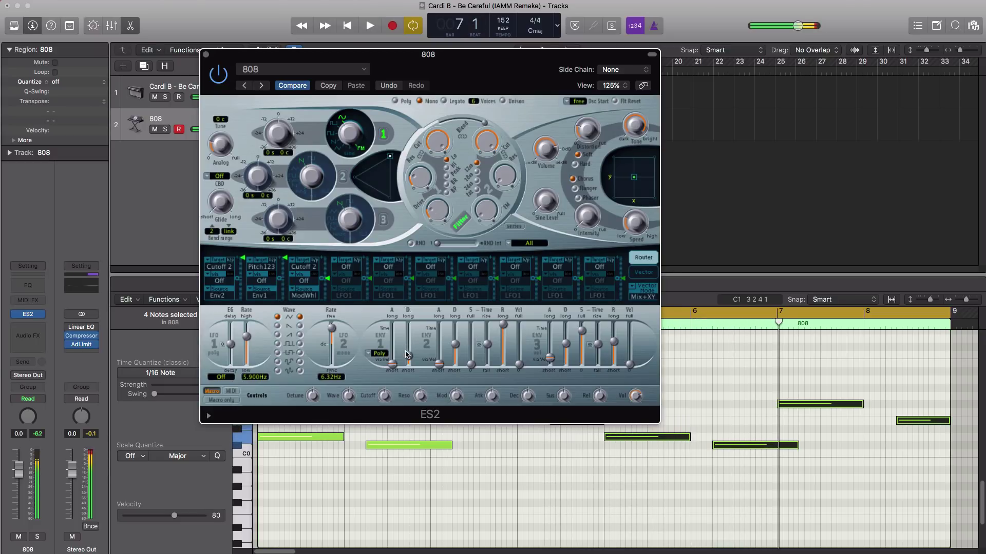
{"action": "left_click_drag", "start_coordinate": [409, 359], "coordinate": [412, 361]}
{"action": "key", "text": "space"}
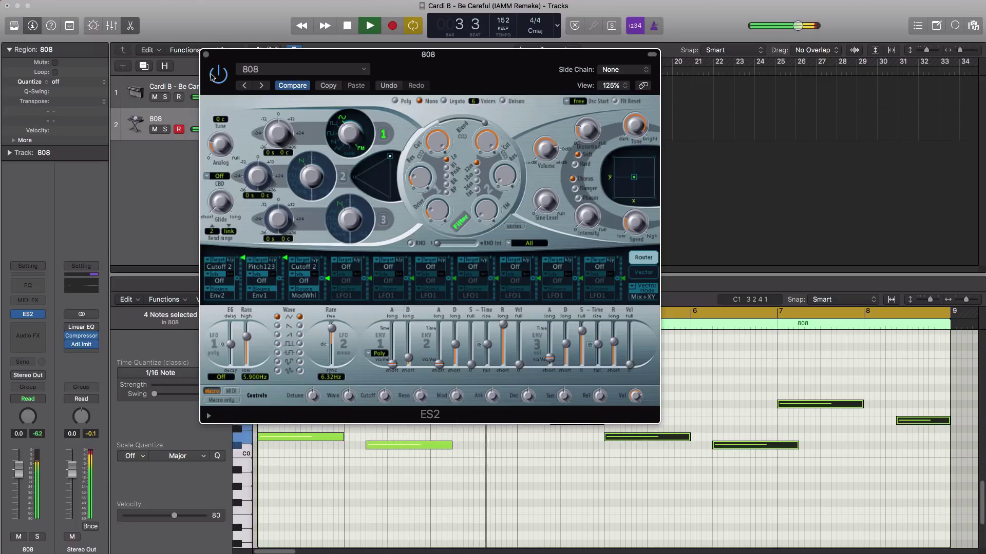
{"action": "left_click", "coordinate": [206, 54]}
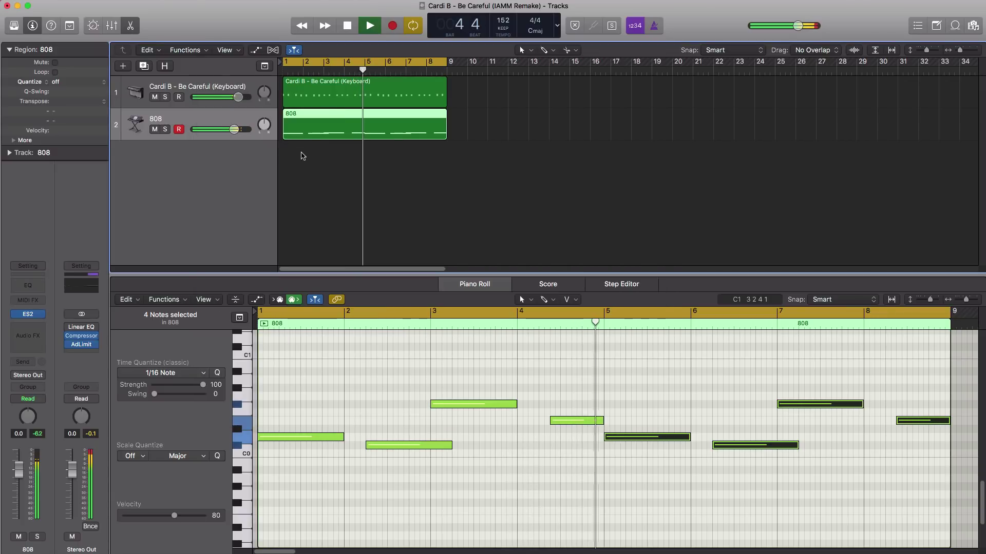
Insert a Channel EQ on the 808 track and bring its high-cut filter down to 126 Hz during playback.
{"action": "key", "text": "space"}
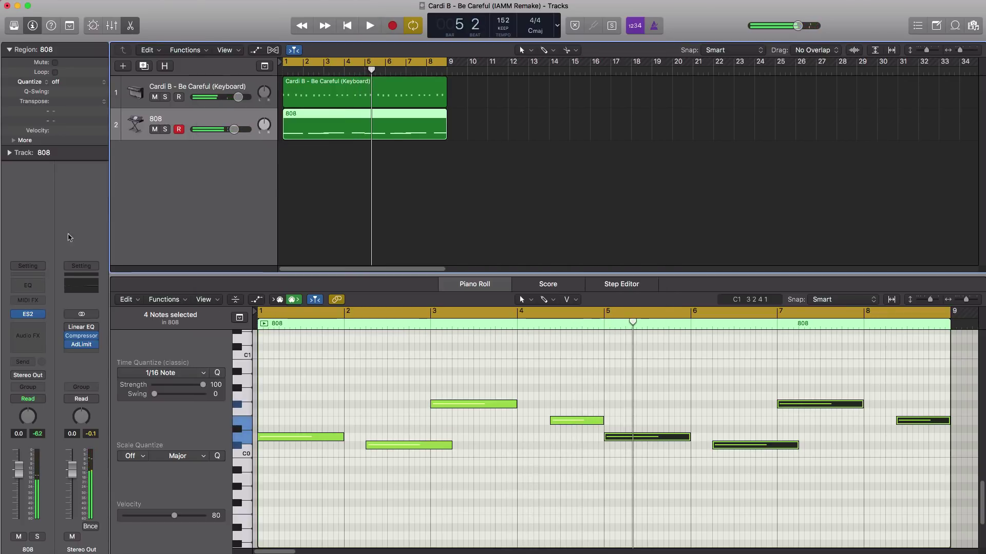
{"action": "left_click", "coordinate": [28, 286]}
{"action": "left_click_drag", "start_coordinate": [315, 22], "coordinate": [568, 75]}
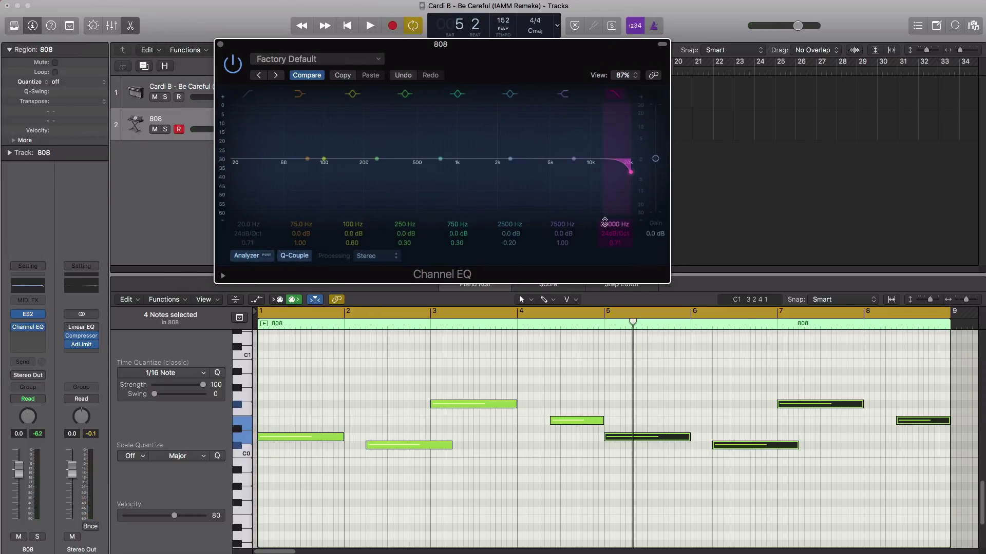
{"action": "key", "text": "space"}
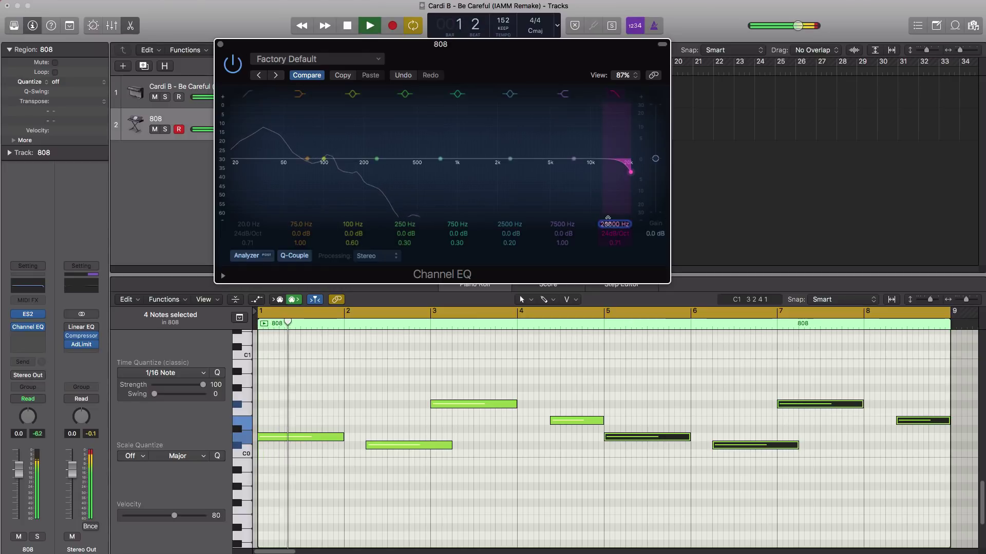
{"action": "left_click_drag", "start_coordinate": [604, 224], "coordinate": [605, 298]}
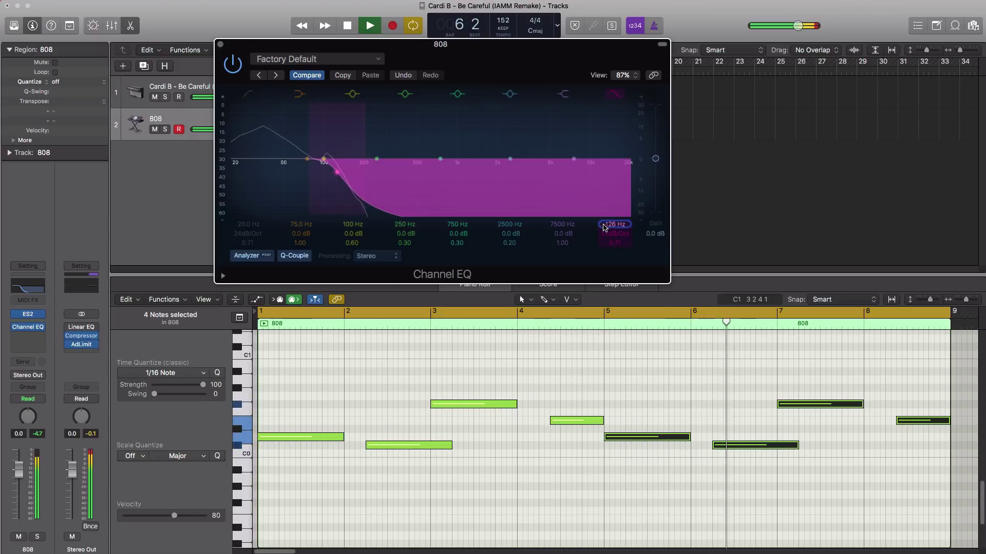
Enable the 808 Channel EQ's low-cut filter at 33.5 Hz and play the bass line from the start.
{"action": "key", "text": "space"}
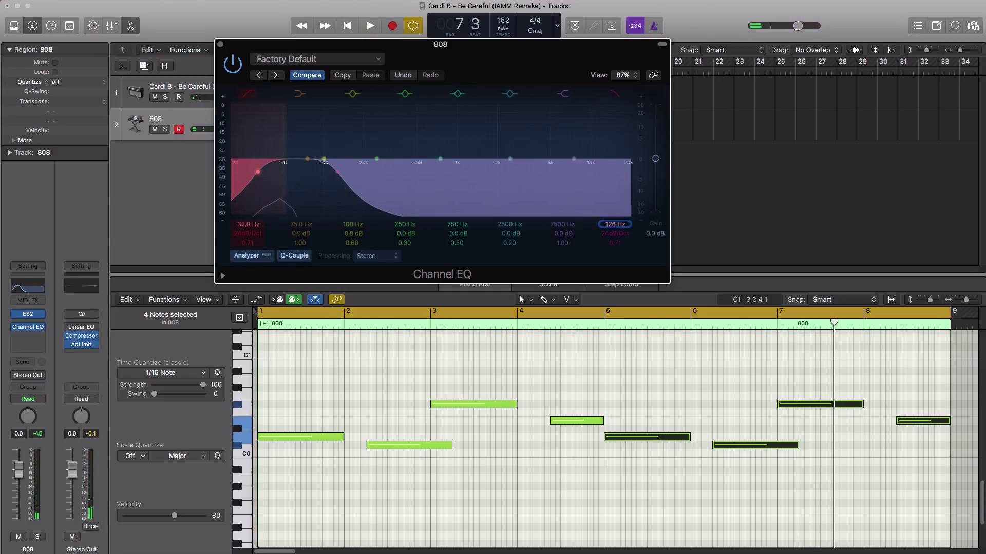
{"action": "key", "text": "Return"}
{"action": "key", "text": "space"}
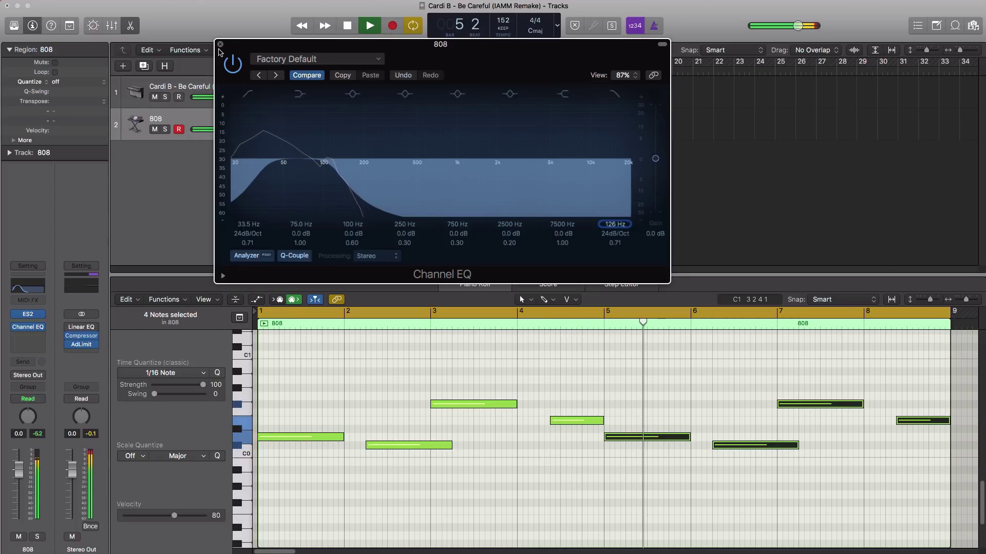
{"action": "key", "text": "space"}
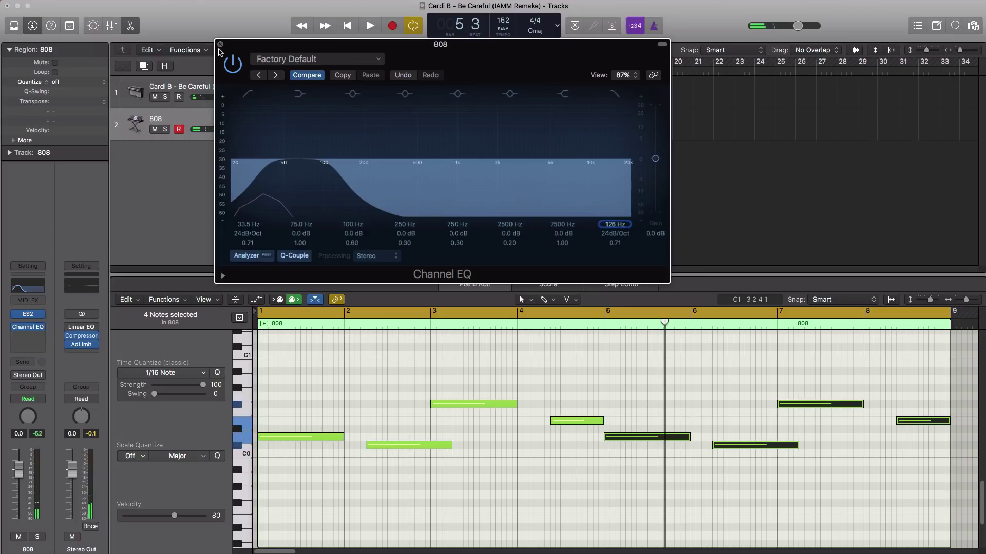
Shorten the two 808 E0 notes in bars 4 and 8 to one beat, play them back and close the EQ window.
{"action": "left_click", "coordinate": [590, 433]}
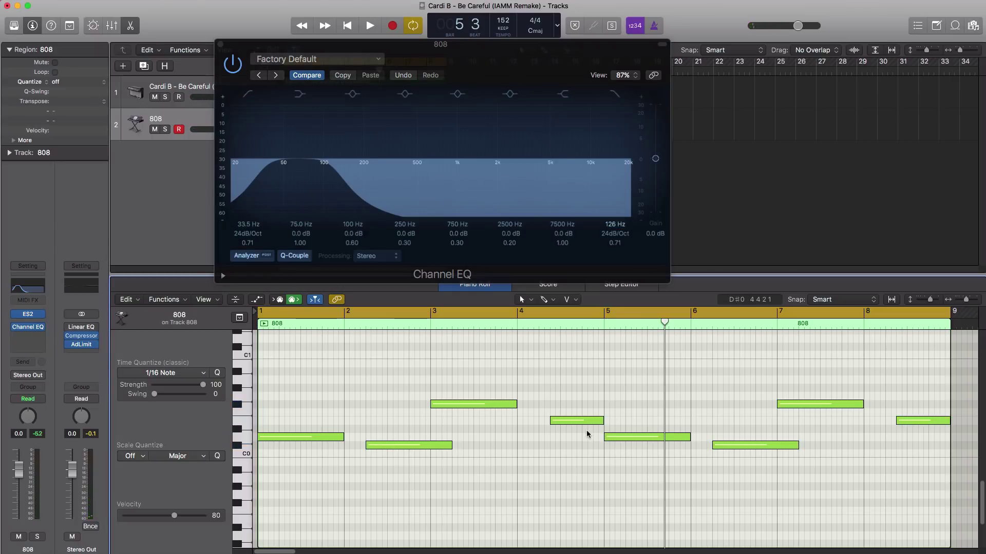
{"action": "left_click", "coordinate": [589, 421]}
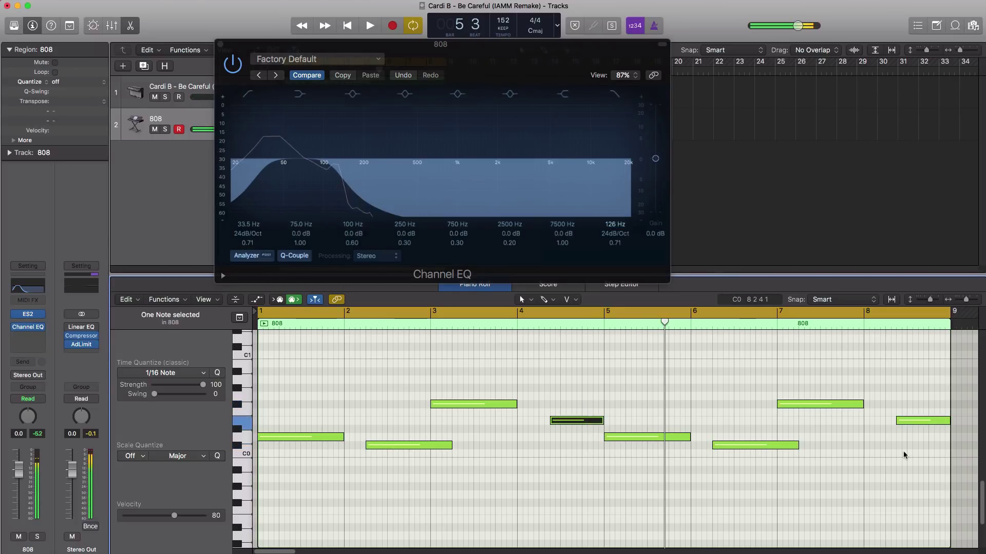
{"action": "left_click_drag", "start_coordinate": [904, 455], "coordinate": [922, 386]}
{"action": "left_click_drag", "start_coordinate": [947, 425], "coordinate": [918, 424]}
{"action": "key", "text": "space"}
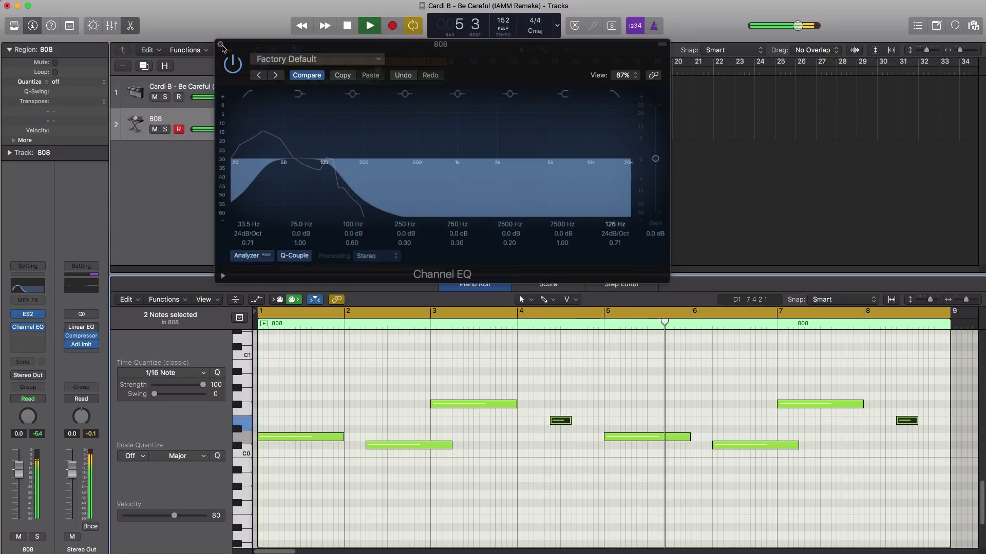
{"action": "left_click", "coordinate": [221, 44]}
{"action": "key", "text": "space"}
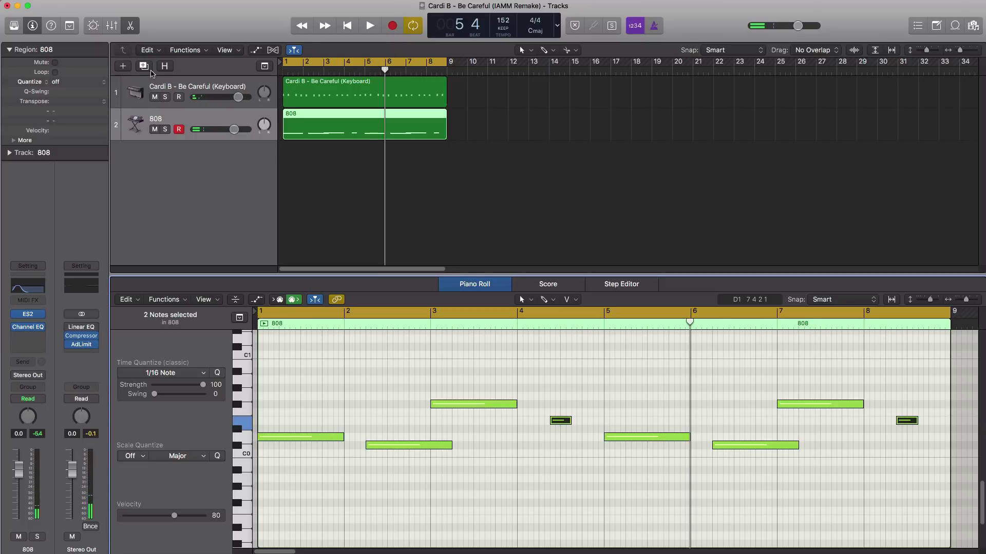
Create a software instrument track with the EXS24 sampler and load the "be careful drum kit" instrument.
{"action": "left_click", "coordinate": [123, 66]}
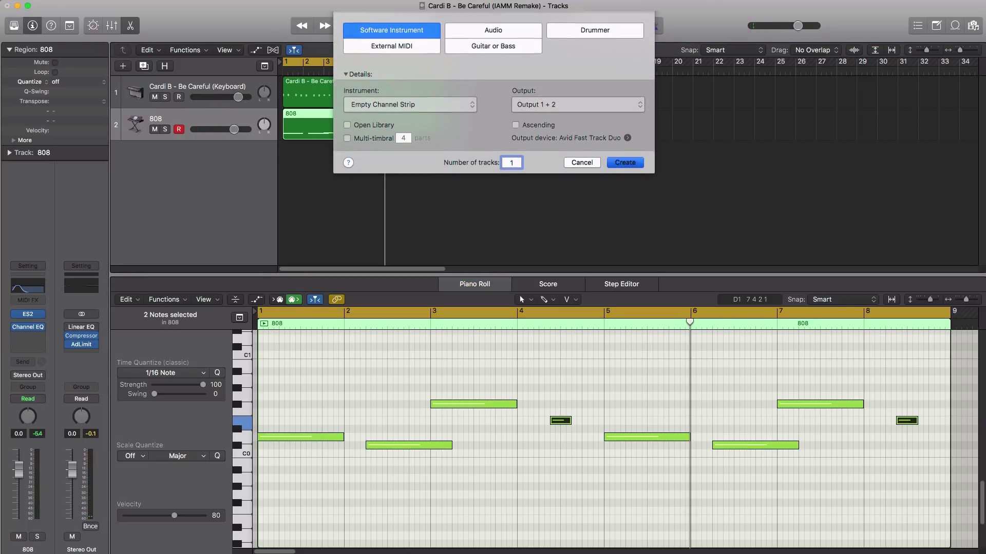
{"action": "key", "text": "Return"}
{"action": "left_click", "coordinate": [35, 315]}
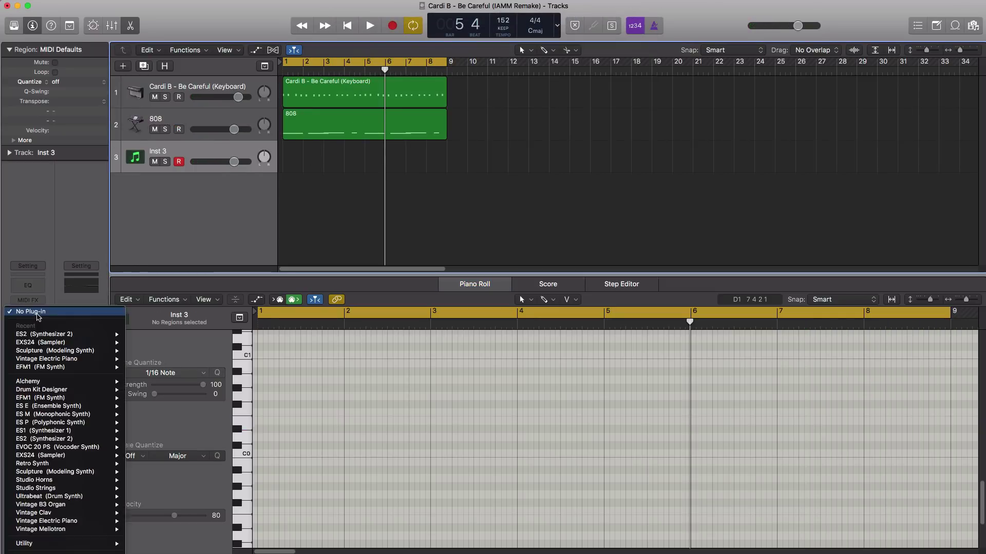
{"action": "mouse_move", "coordinate": [35, 347]}
{"action": "left_click", "coordinate": [147, 351]}
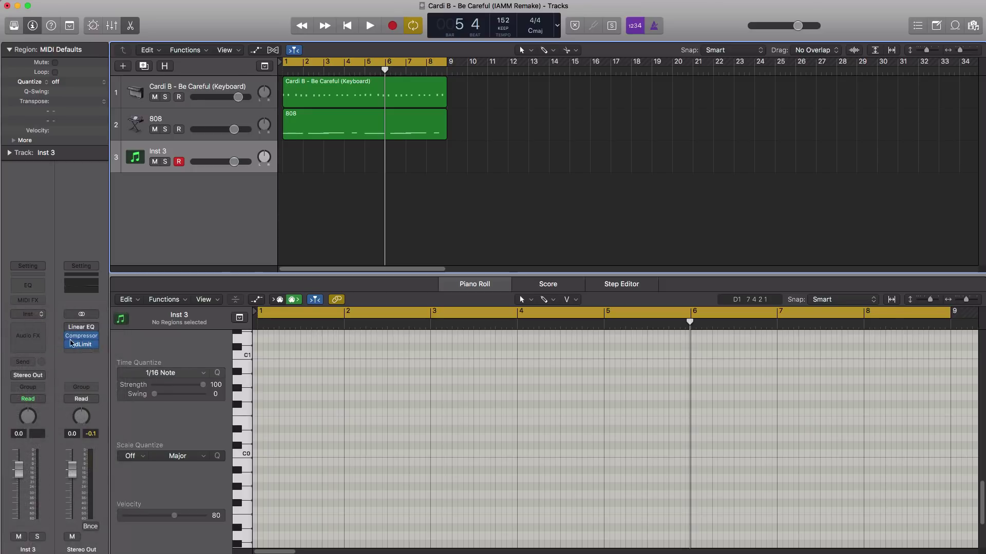
{"action": "left_click", "coordinate": [277, 75]}
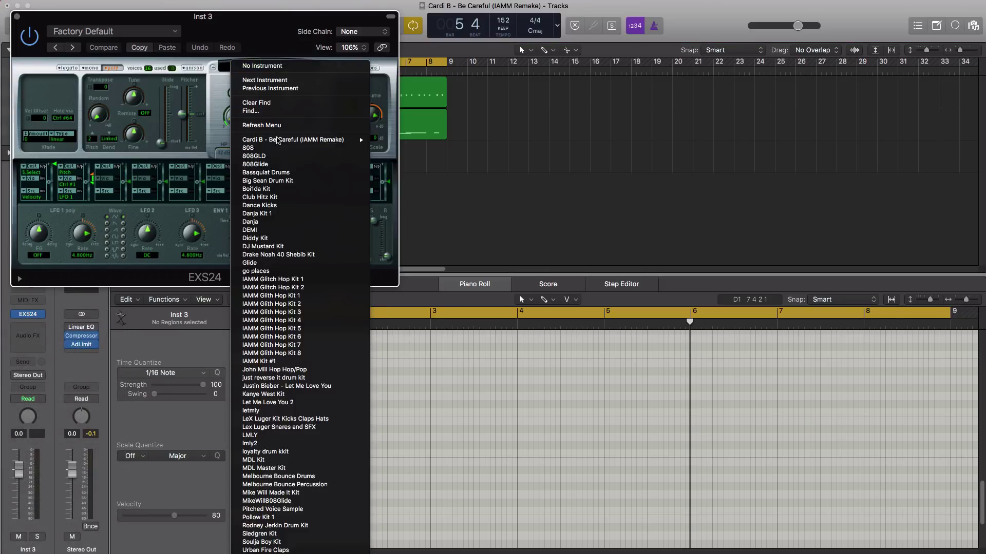
{"action": "mouse_move", "coordinate": [286, 144]}
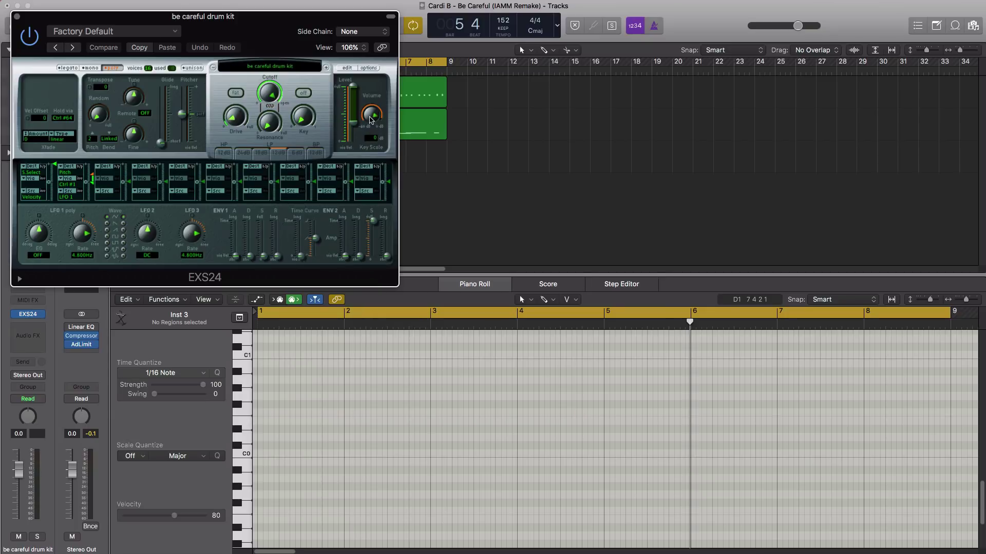
{"action": "left_click", "coordinate": [17, 17]}
Create a drum kit region spanning bars 1 to 9, add a one-beat C1 note at its start and play it back.
{"action": "left_click", "coordinate": [288, 168]}
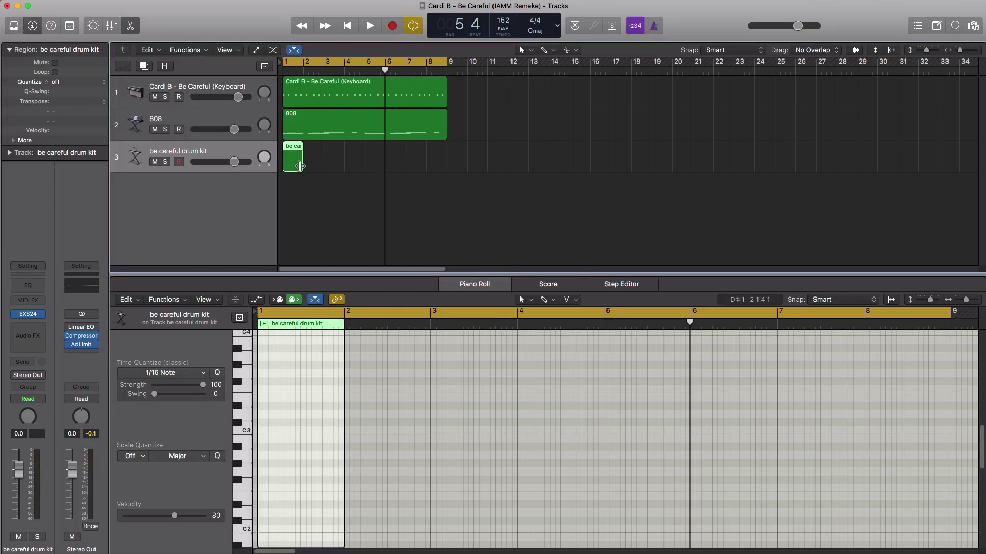
{"action": "left_click_drag", "start_coordinate": [299, 166], "coordinate": [406, 170]}
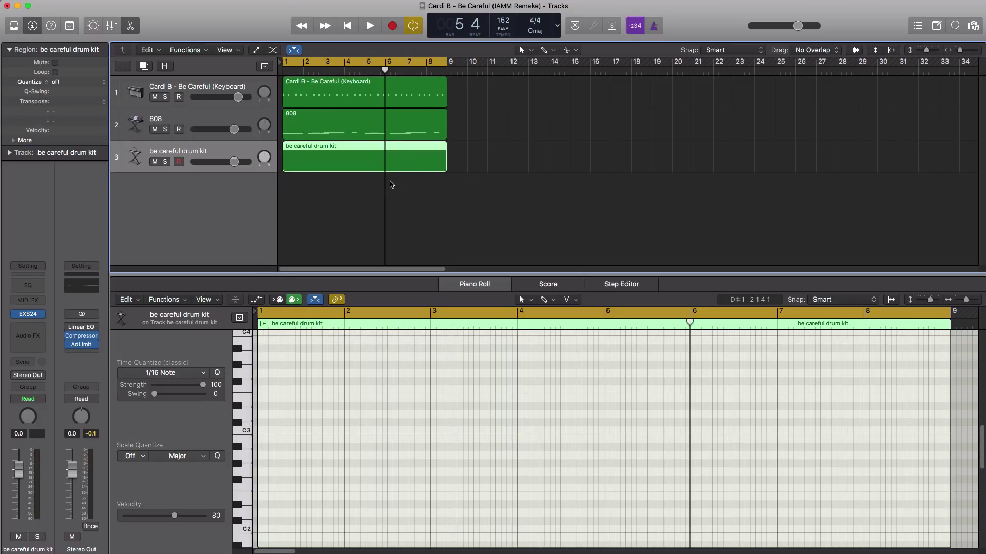
{"action": "scroll", "coordinate": [310, 473], "scroll_direction": "down", "scroll_amount": 5}
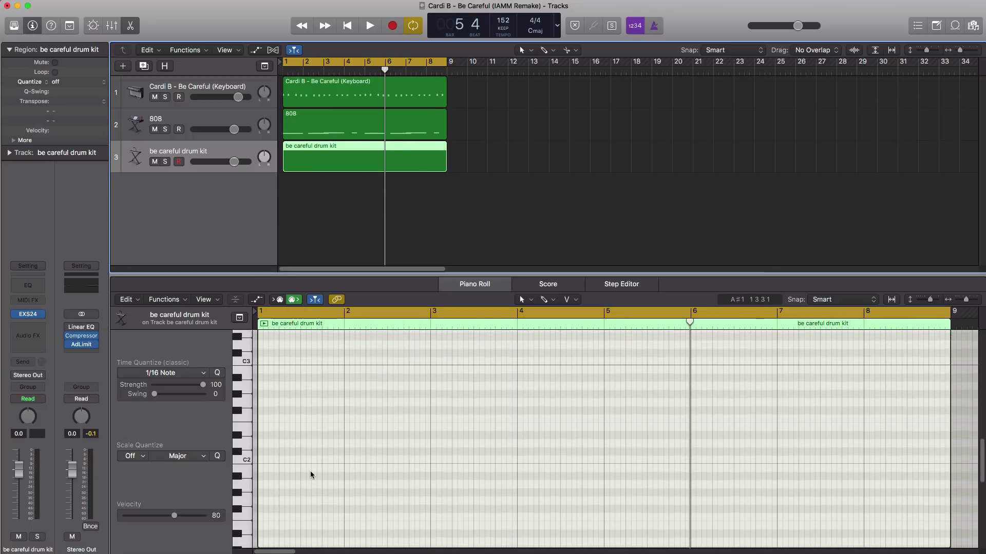
{"action": "scroll", "coordinate": [310, 472], "scroll_direction": "down", "scroll_amount": 2}
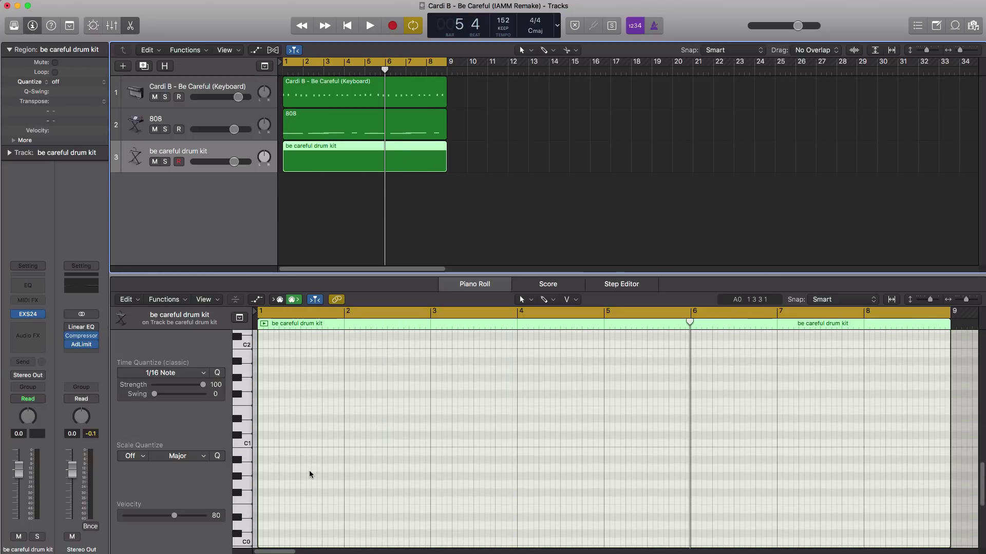
{"action": "left_click", "coordinate": [260, 443]}
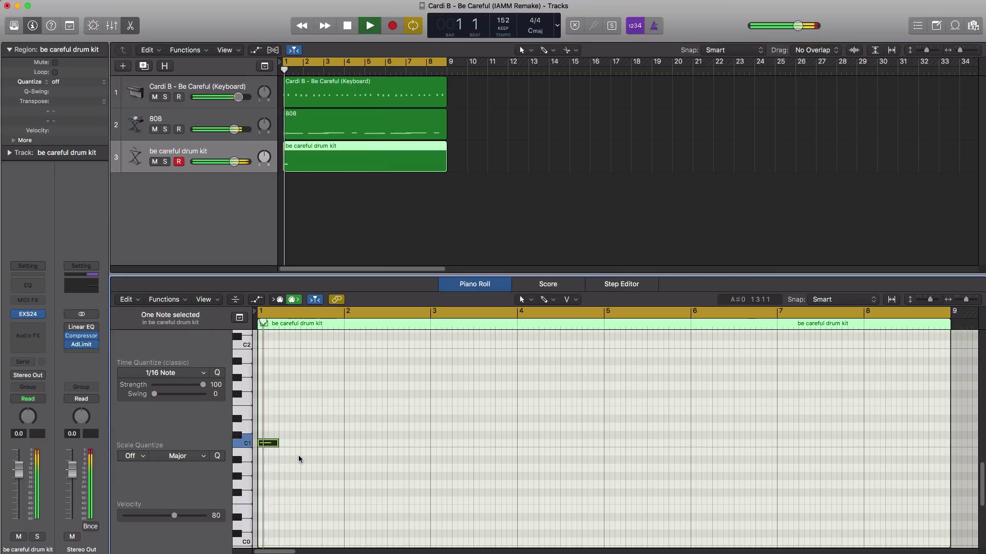
{"action": "key", "text": "space"}
{"action": "key", "text": "space"}
Add half-beat drum notes B0 at 1 3 3 1 and C1 at 1 4 1 1, and play the drum pattern.
{"action": "left_click", "coordinate": [313, 452], "text": "super"}
{"action": "key", "text": "space"}
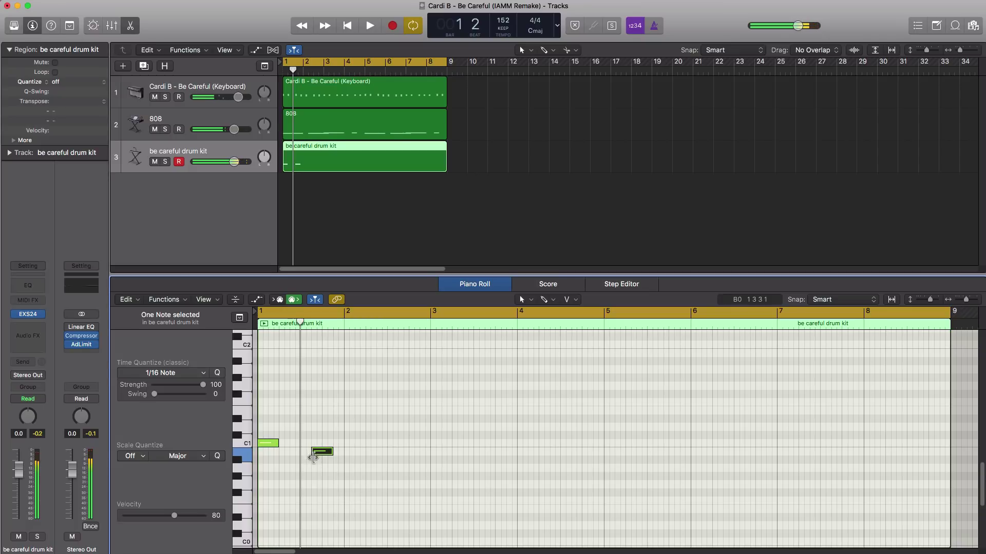
{"action": "key", "text": "space"}
{"action": "left_click_drag", "start_coordinate": [329, 452], "coordinate": [318, 452]}
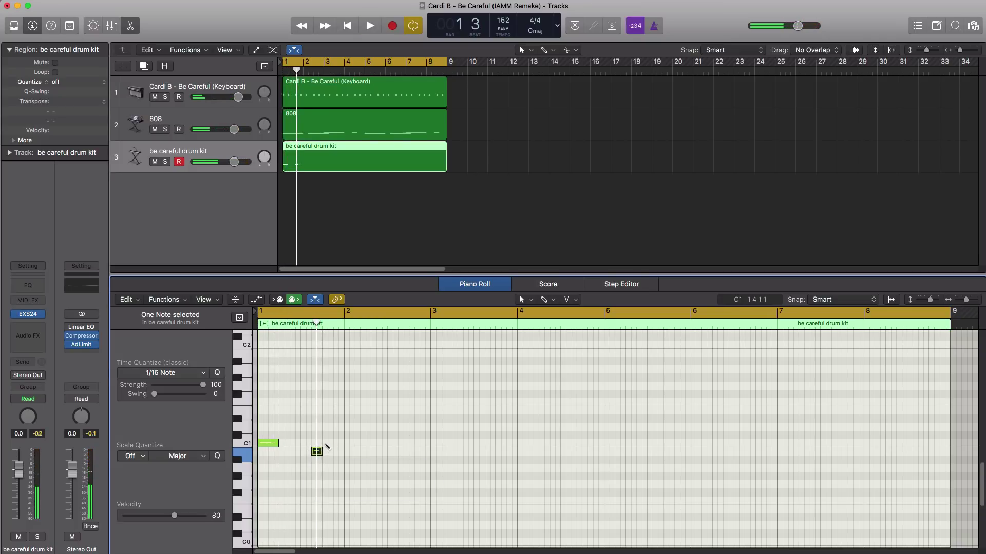
{"action": "key", "text": "space"}
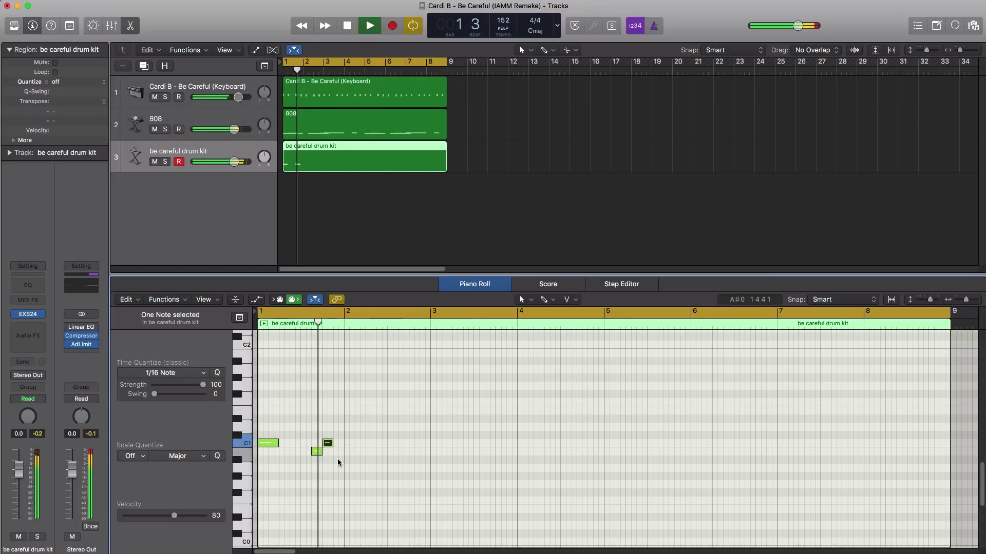
Move the half-beat B0 and C1 notes to 1 2 3 1 and 1 3 1 1, and add another half-beat B0 at 1 4 3 1.
{"action": "left_click", "coordinate": [338, 459], "text": "ctrl+alt"}
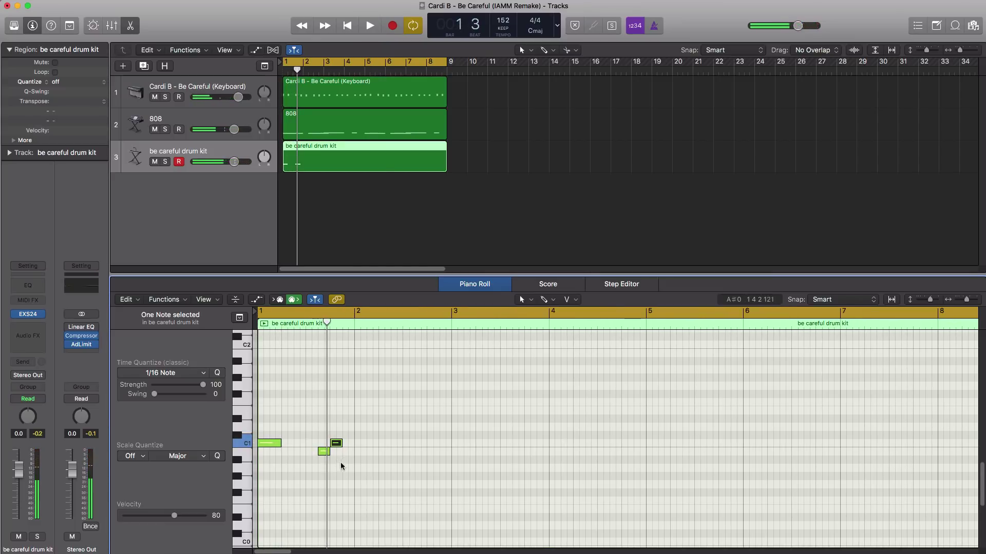
{"action": "left_click_drag", "start_coordinate": [340, 462], "coordinate": [299, 452]}
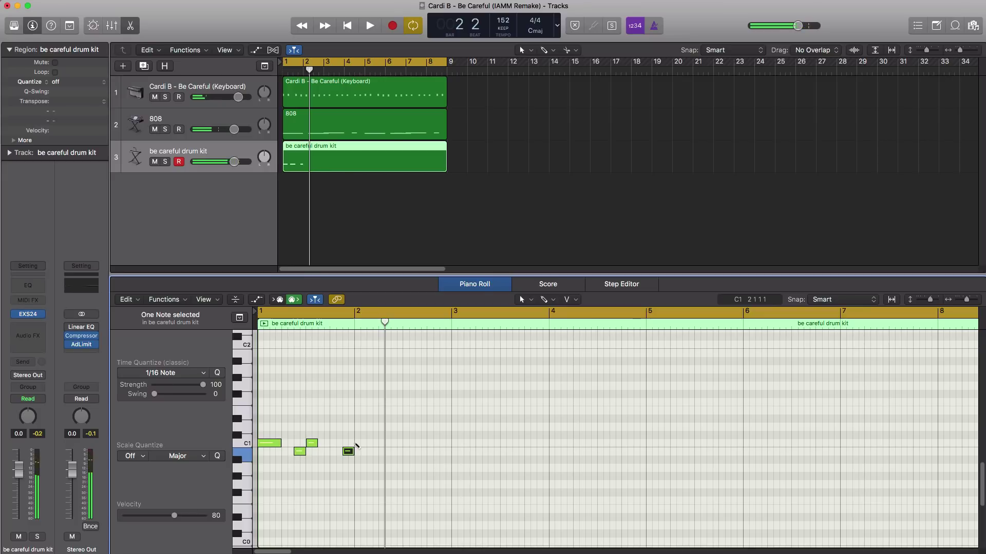
Duplicate the four-note drum pattern from bar 1 into every bar through bar 8 and play it back.
{"action": "left_click_drag", "start_coordinate": [353, 471], "coordinate": [264, 445]}
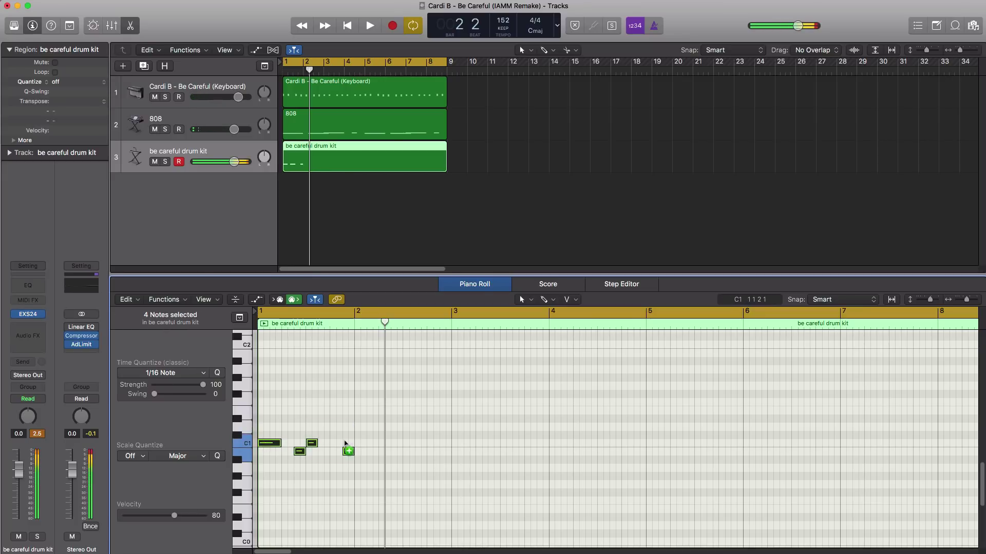
{"action": "left_click_drag", "start_coordinate": [345, 445], "coordinate": [442, 444]}
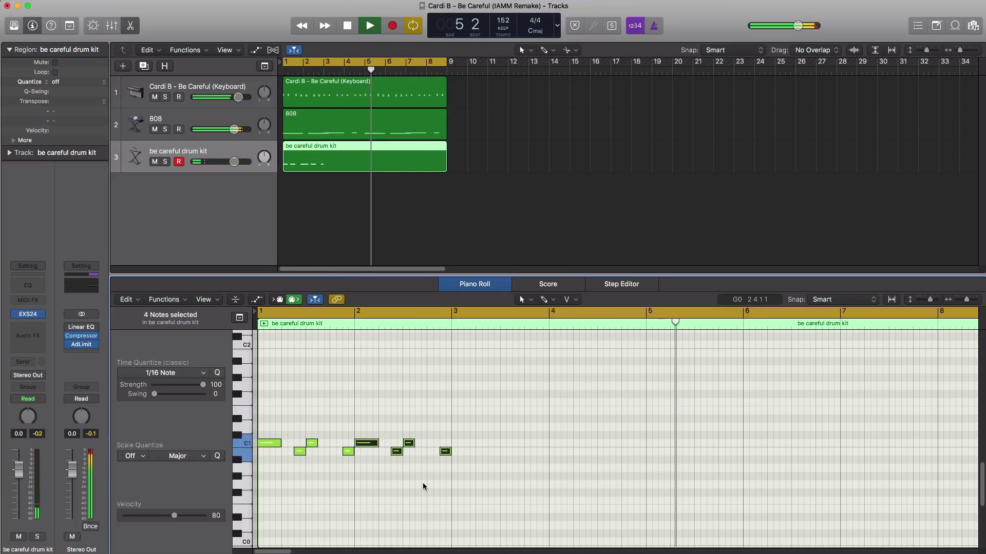
{"action": "key", "text": "space"}
{"action": "left_click_drag", "start_coordinate": [368, 443], "coordinate": [897, 443], "text": "alt"}
{"action": "scroll", "coordinate": [864, 451], "scroll_direction": "right", "scroll_amount": 2}
{"action": "key", "text": "space"}
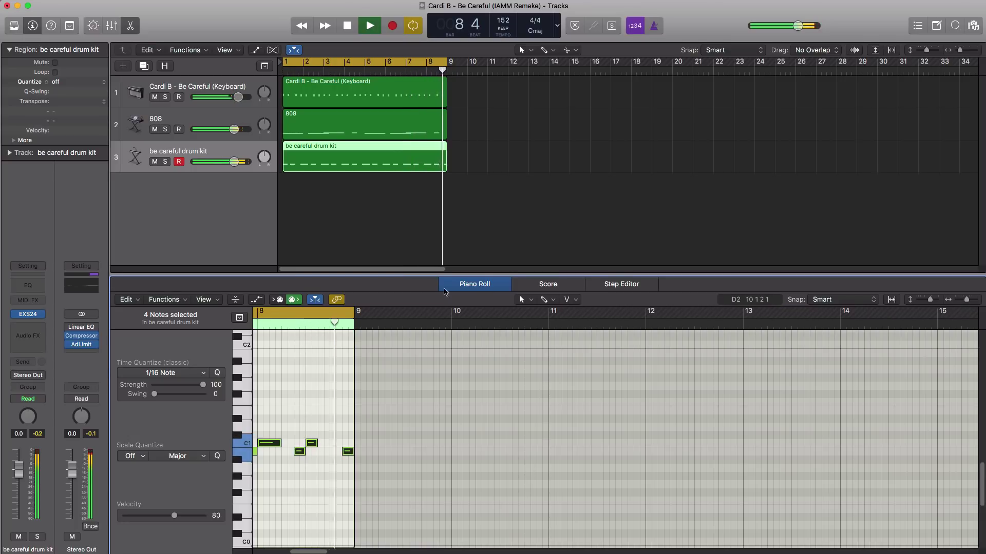
Add a Channel EQ to the drum kit track with a high cut at 1080 Hz and a 12 dB/Oct slope, and close it.
{"action": "left_click", "coordinate": [22, 288]}
{"action": "left_click_drag", "start_coordinate": [336, 21], "coordinate": [556, 46]}
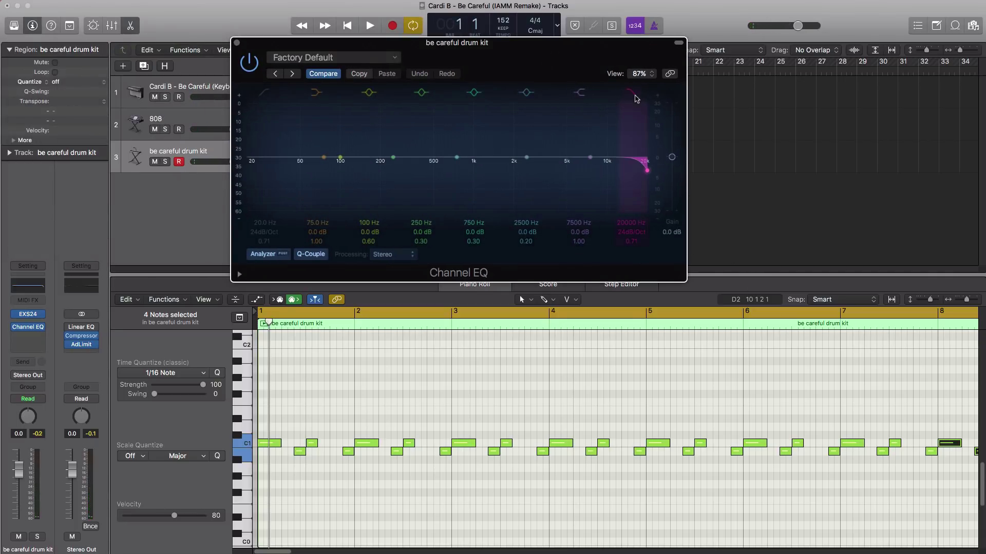
{"action": "left_click_drag", "start_coordinate": [631, 224], "coordinate": [630, 274]}
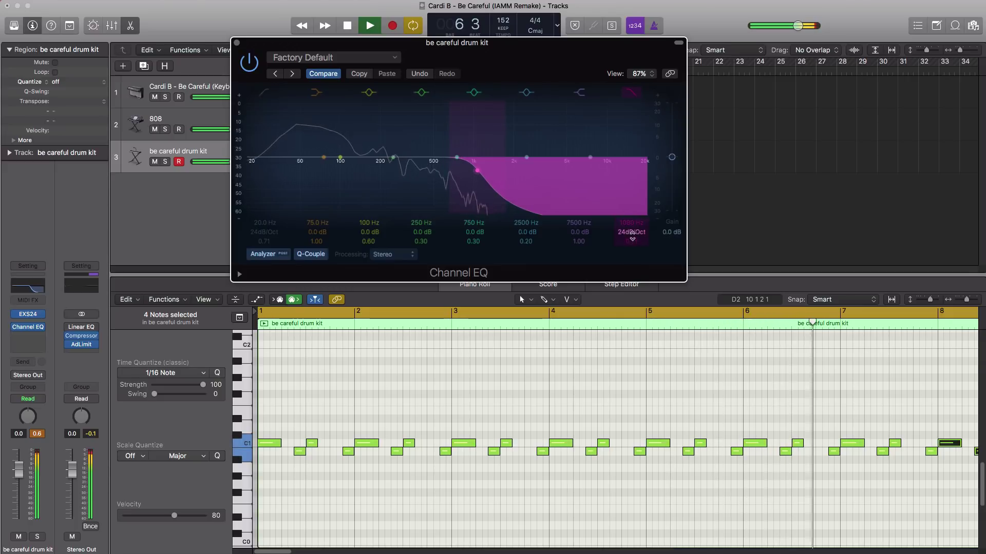
{"action": "left_click_drag", "start_coordinate": [630, 232], "coordinate": [633, 236]}
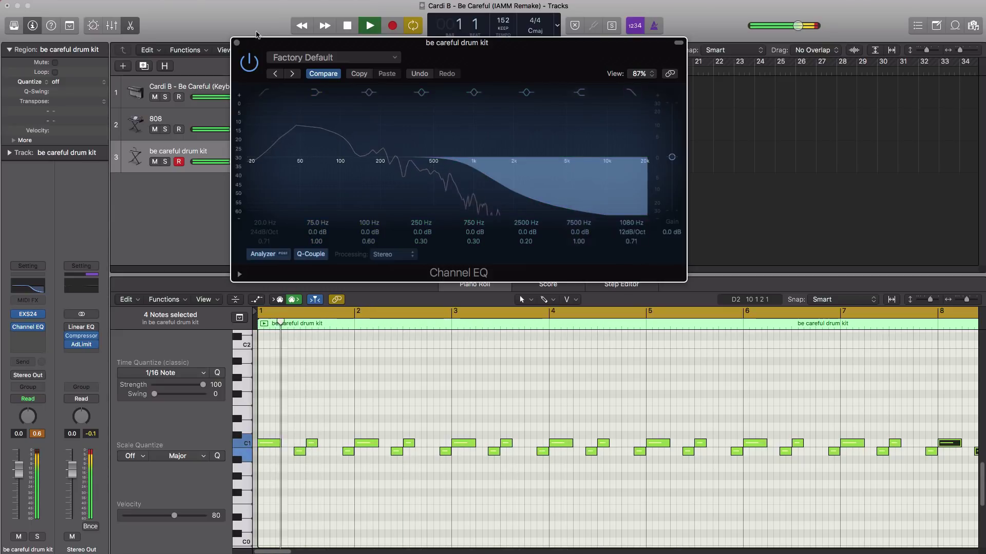
{"action": "left_click", "coordinate": [237, 44]}
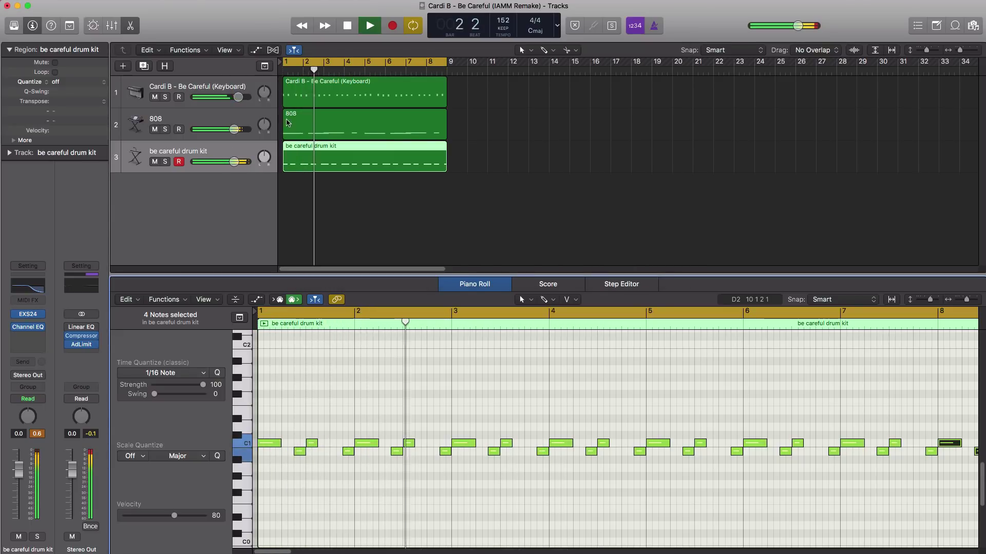
Lower the volumes of the 808 and drum kit tracks, setting the drum kit to -2.6 dB, and stop playback.
{"action": "left_click_drag", "start_coordinate": [234, 162], "coordinate": [229, 163]}
{"action": "key", "text": "space"}
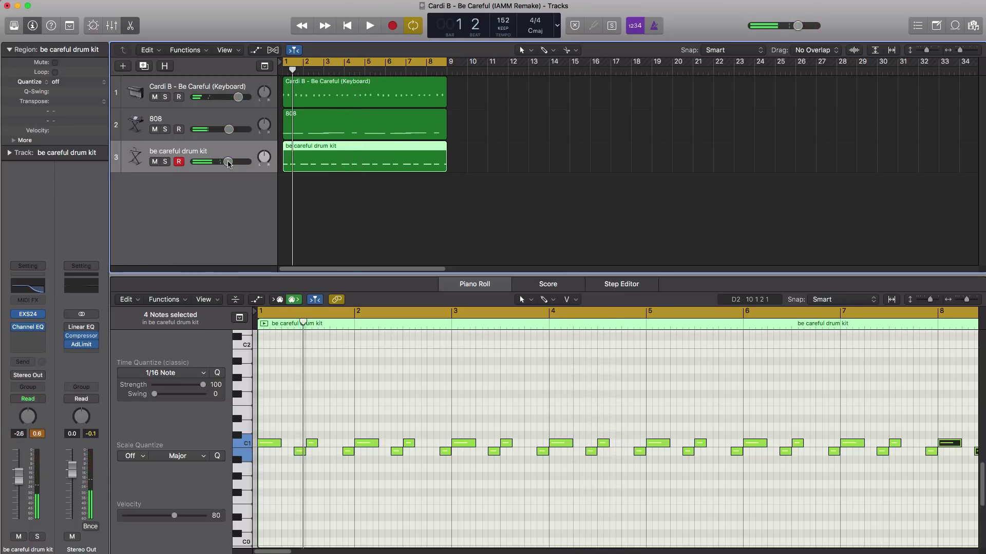
Duplicate the drum kit track, remove the copy's Channel EQ, and create a region on it spanning bars 1 to 9.
{"action": "left_click", "coordinate": [147, 69]}
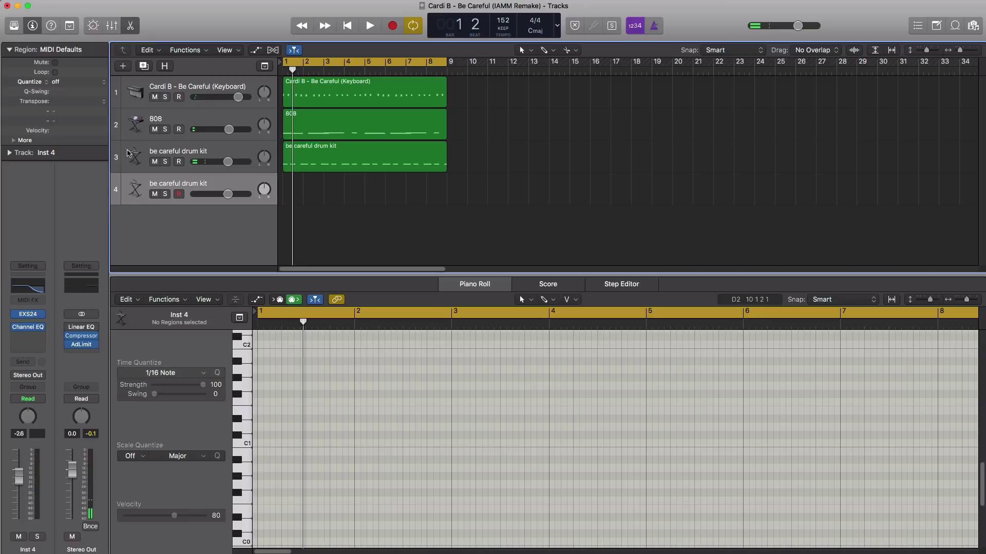
{"action": "left_click", "coordinate": [44, 327]}
{"action": "left_click", "coordinate": [42, 343]}
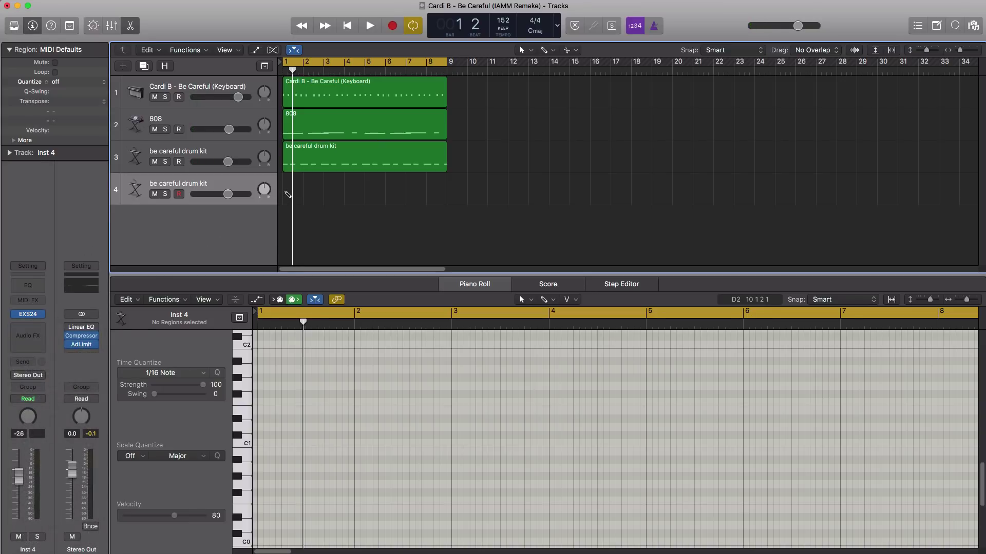
{"action": "left_click", "coordinate": [288, 194]}
{"action": "left_click_drag", "start_coordinate": [302, 196], "coordinate": [446, 196]}
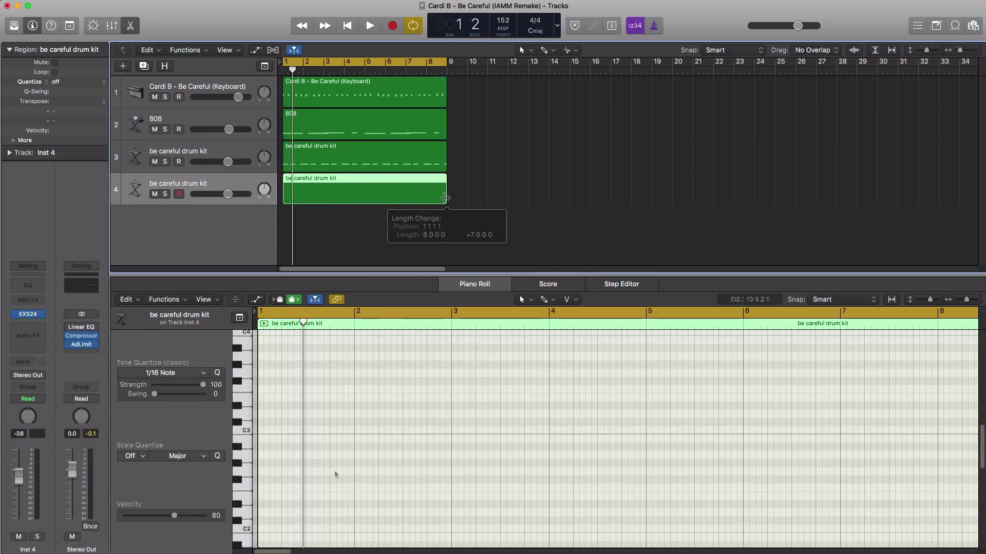
Add one-beat D1 notes on beat 2 of bars 1, 3, 5 and 7, and lower the track's volume to -14.8 dB.
{"action": "scroll", "coordinate": [293, 425], "scroll_direction": "down", "scroll_amount": 10}
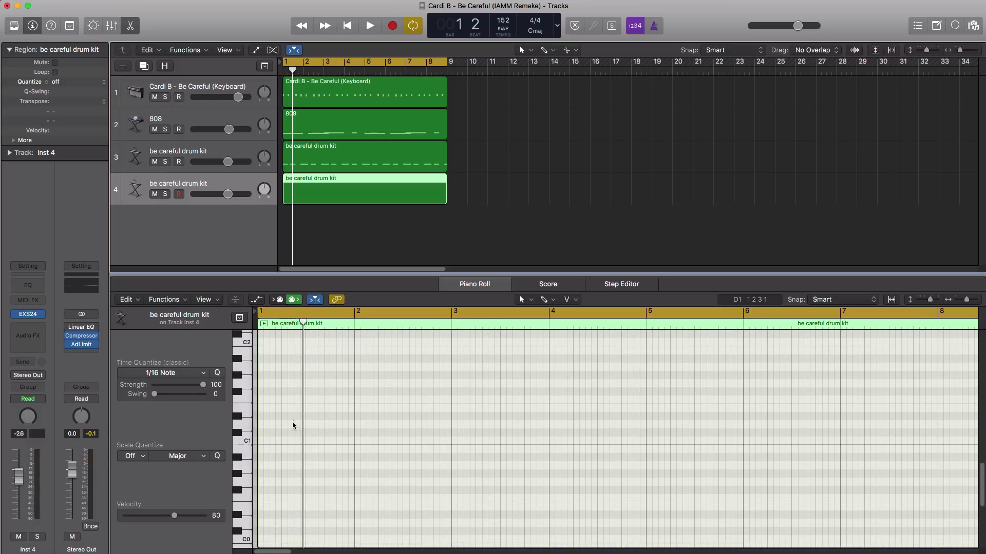
{"action": "left_click", "coordinate": [286, 425]}
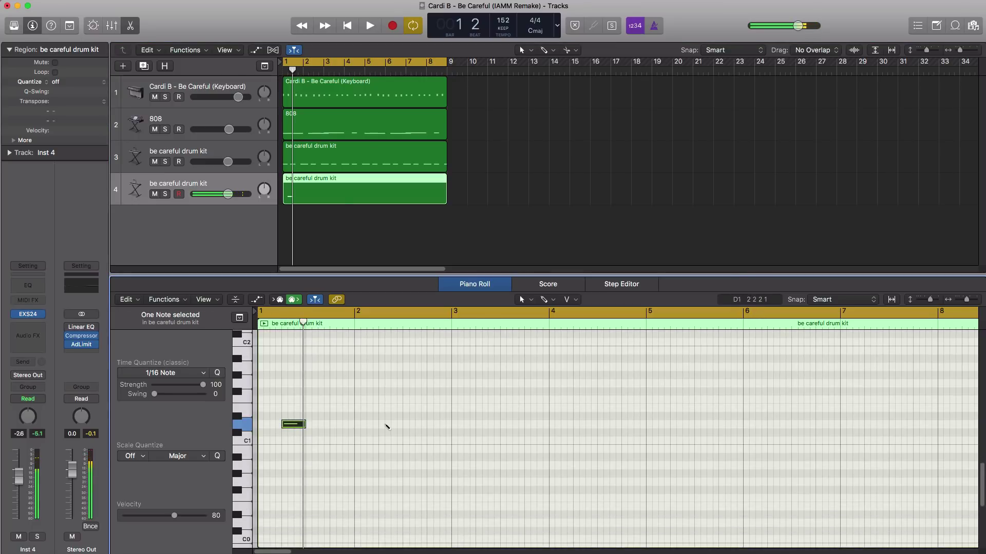
{"action": "key", "text": "space"}
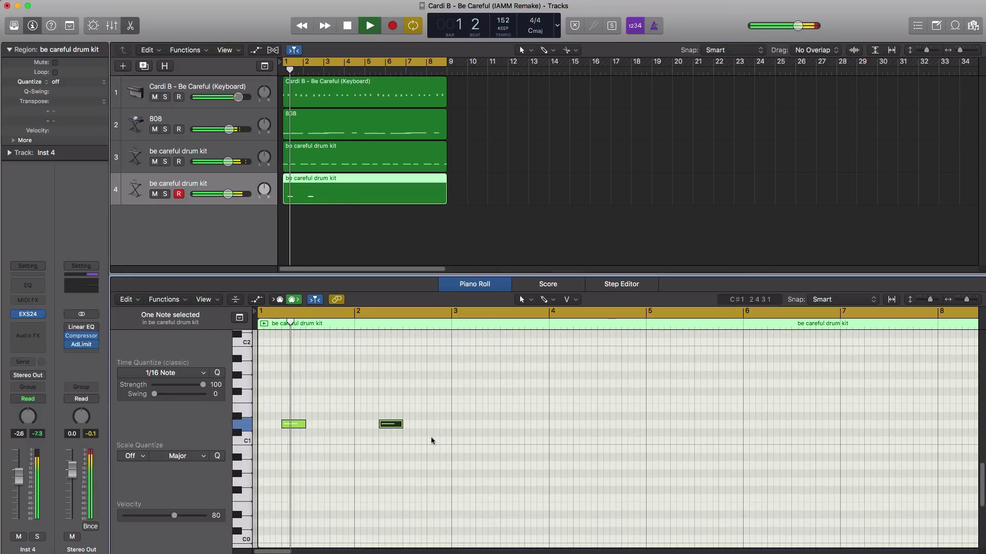
{"action": "left_click", "coordinate": [387, 423]}
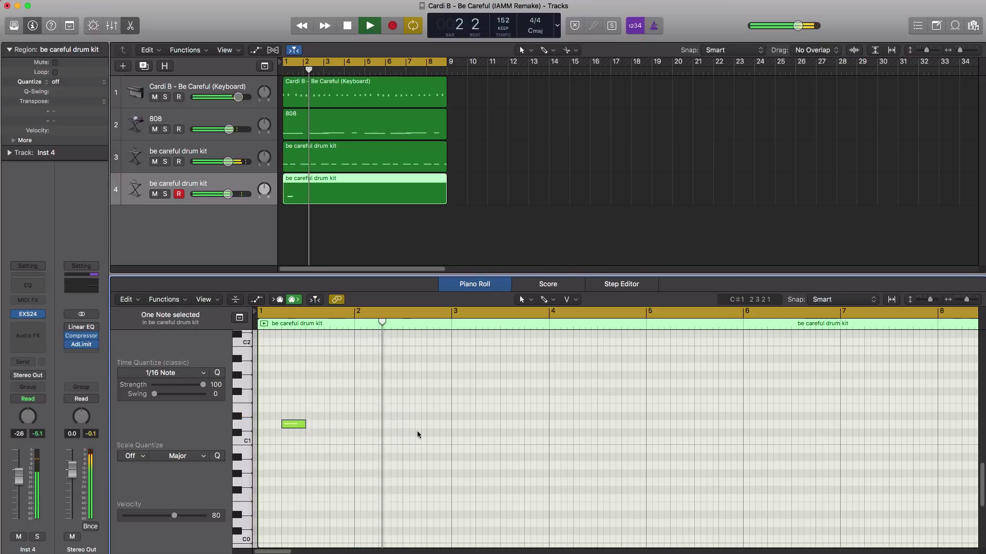
{"action": "left_click", "coordinate": [481, 425]}
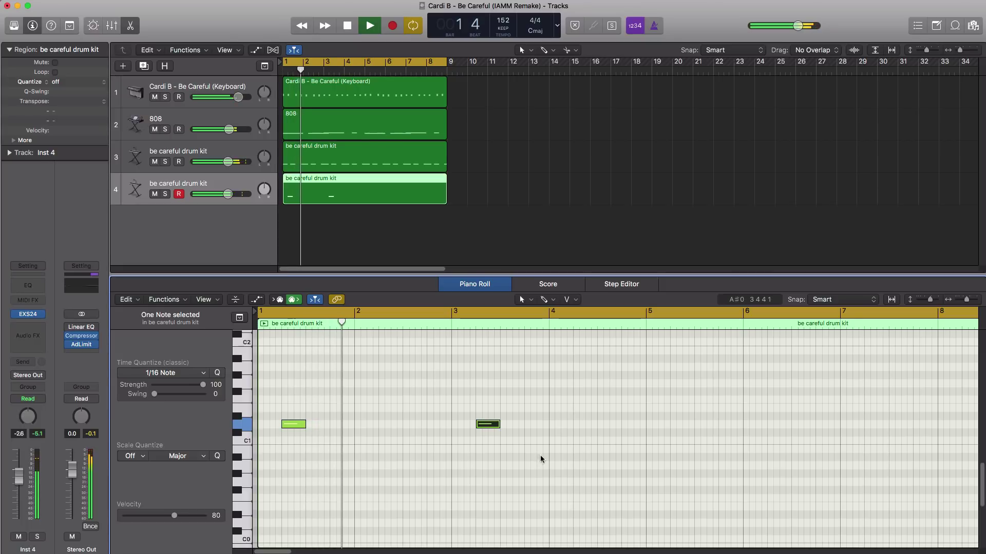
{"action": "left_click", "coordinate": [673, 424]}
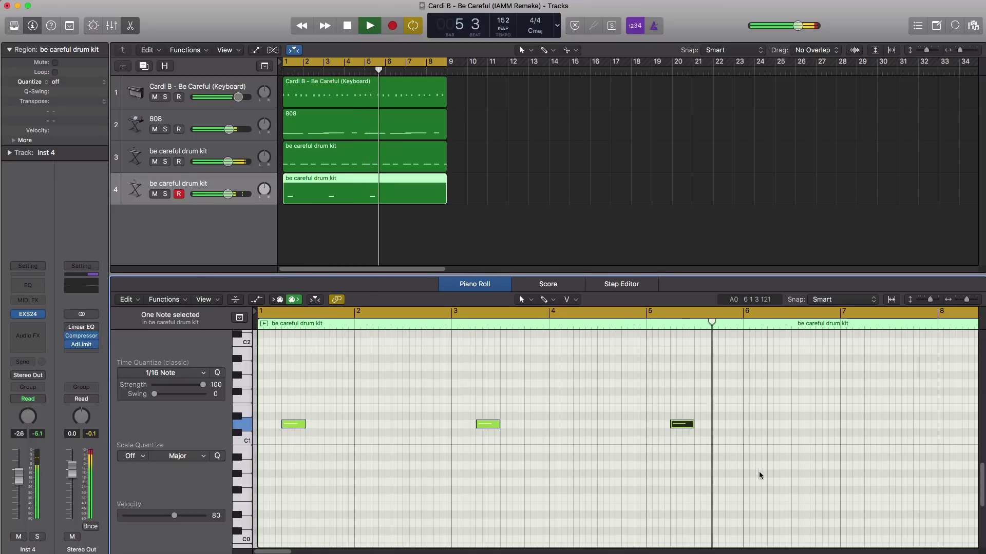
{"action": "left_click", "coordinate": [869, 424]}
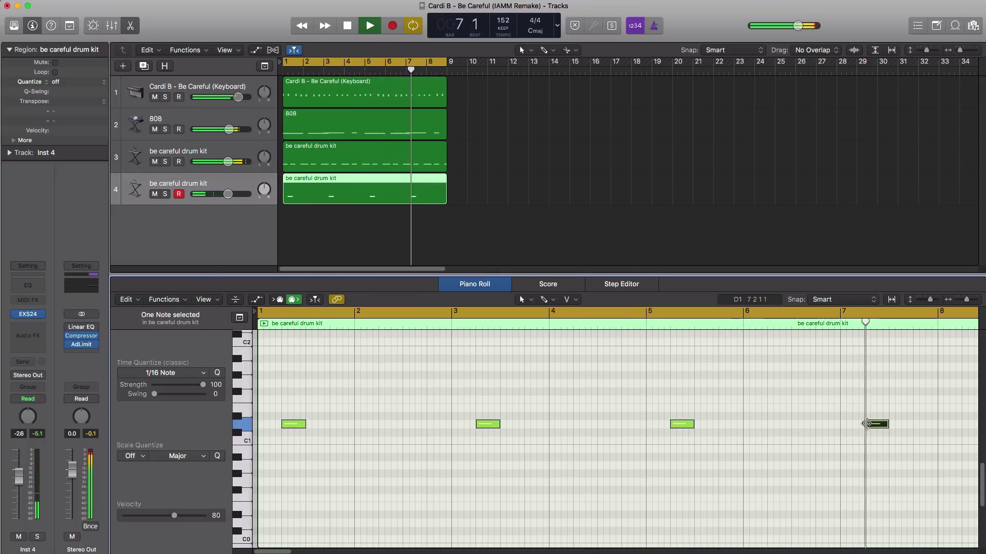
{"action": "left_click", "coordinate": [226, 229]}
{"action": "key", "text": "space"}
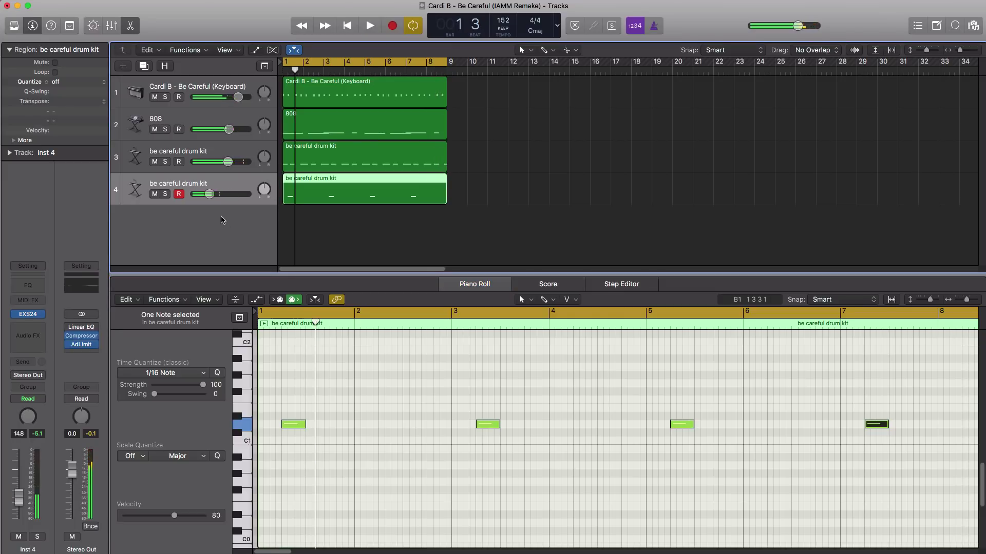
Duplicate the second drum kit track and create a region on the new track spanning bars 1 to 9.
{"action": "left_click", "coordinate": [143, 66]}
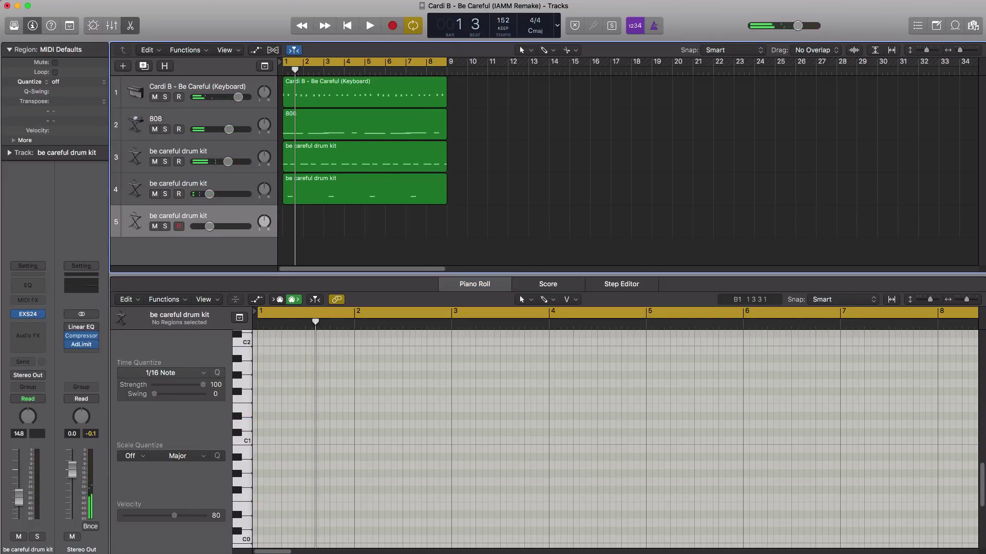
{"action": "left_click", "coordinate": [291, 232]}
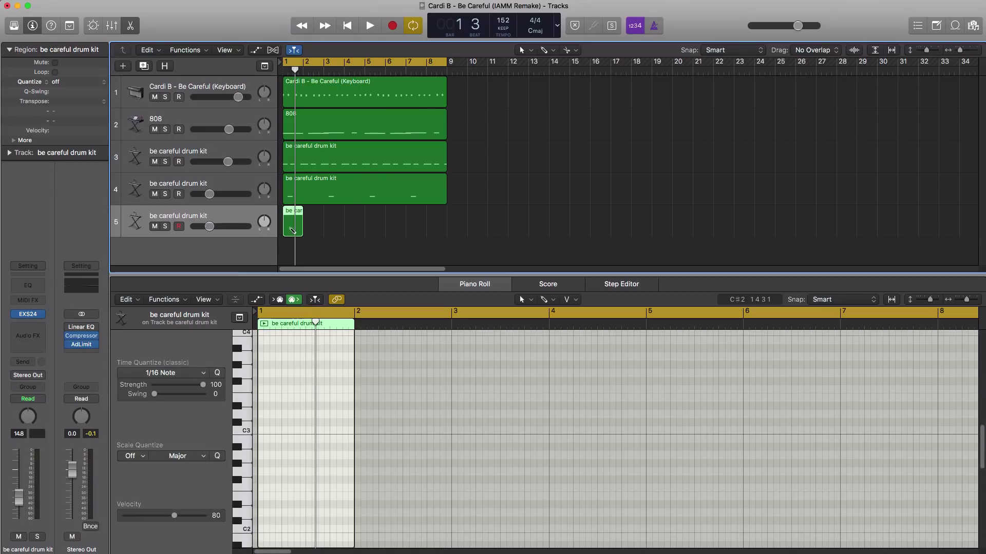
{"action": "left_click_drag", "start_coordinate": [300, 229], "coordinate": [446, 230]}
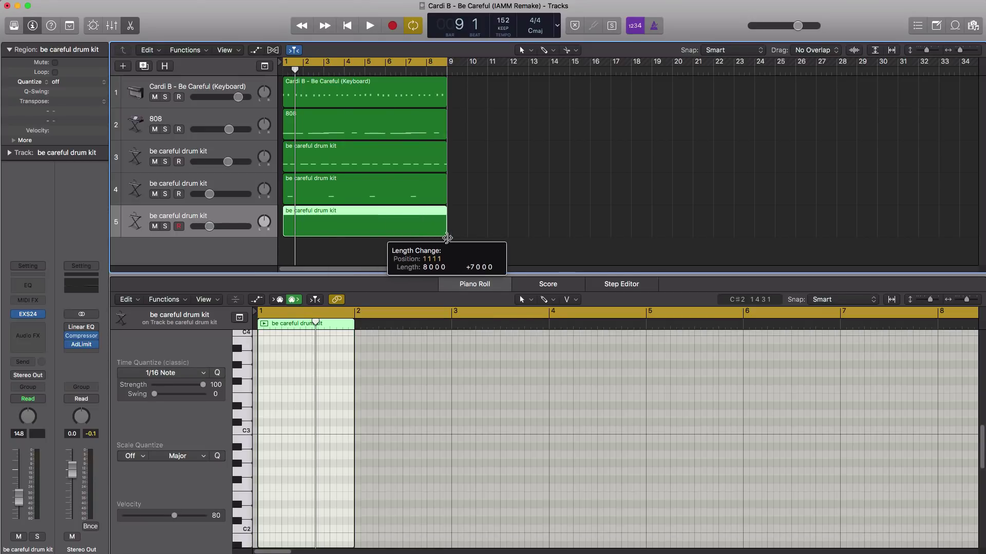
Add a one-beat F#1 note at 1 4 3 1, set the new track's volume to -4.5 dB and play it back.
{"action": "key", "text": "space"}
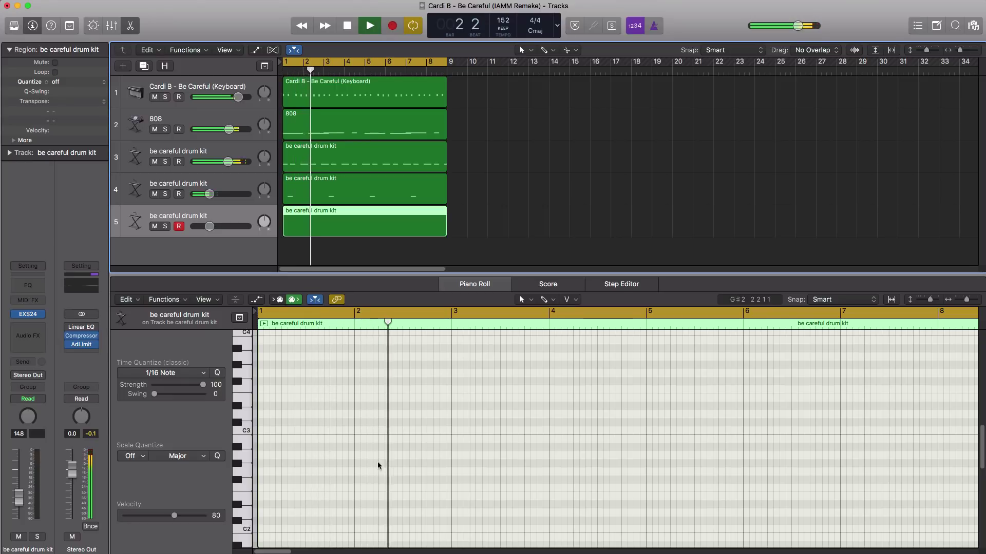
{"action": "scroll", "coordinate": [370, 469], "scroll_direction": "down", "scroll_amount": 2}
{"action": "scroll", "coordinate": [368, 469], "scroll_direction": "down", "scroll_amount": 1}
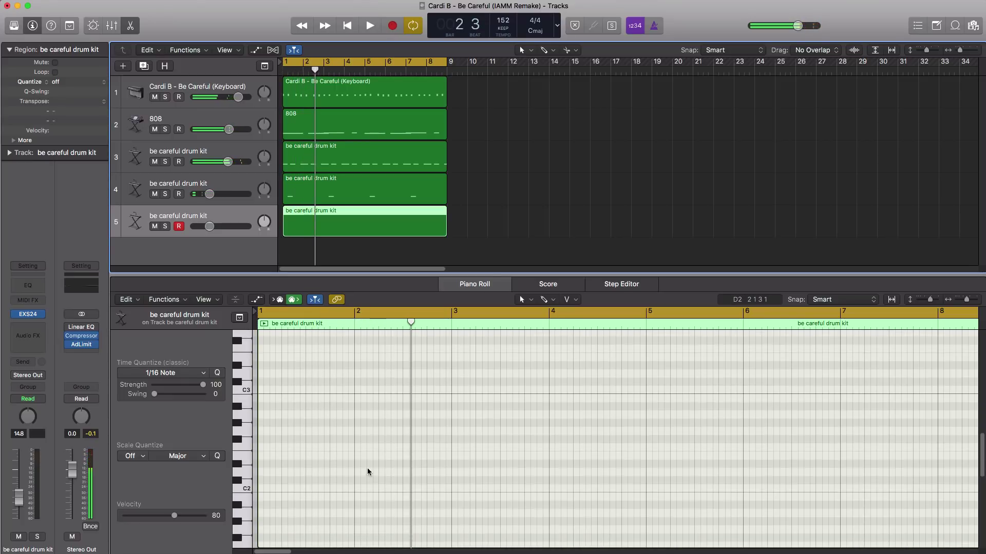
{"action": "left_click", "coordinate": [345, 439], "text": "super"}
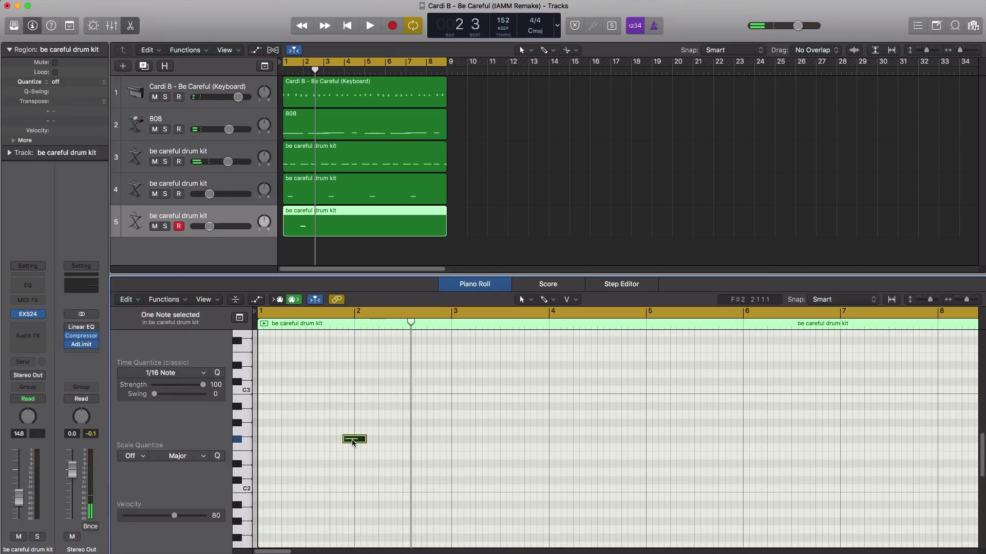
{"action": "key", "text": "alt+shift+Down"}
{"action": "scroll", "coordinate": [356, 431], "scroll_direction": "down", "scroll_amount": 3}
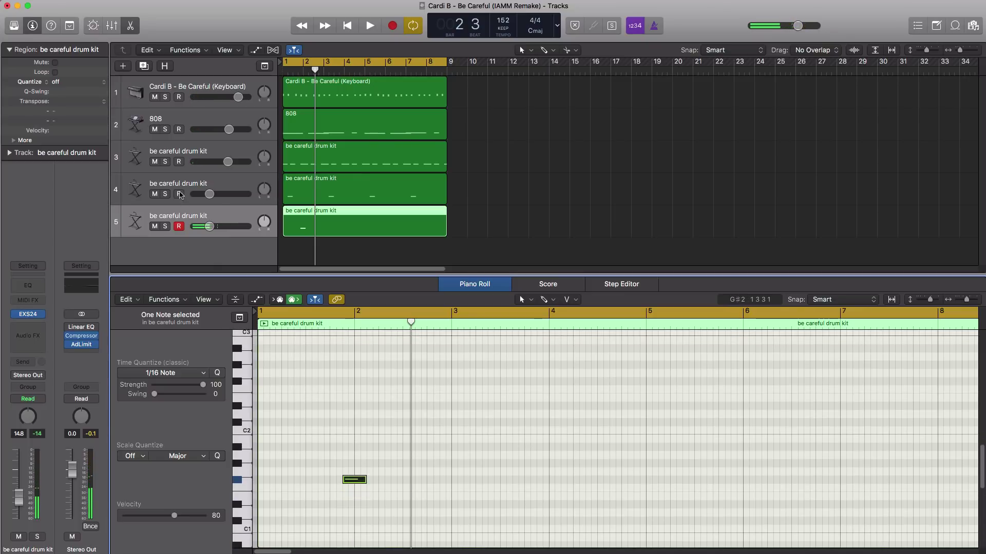
{"action": "left_click_drag", "start_coordinate": [210, 226], "coordinate": [219, 226]}
{"action": "key", "text": "space"}
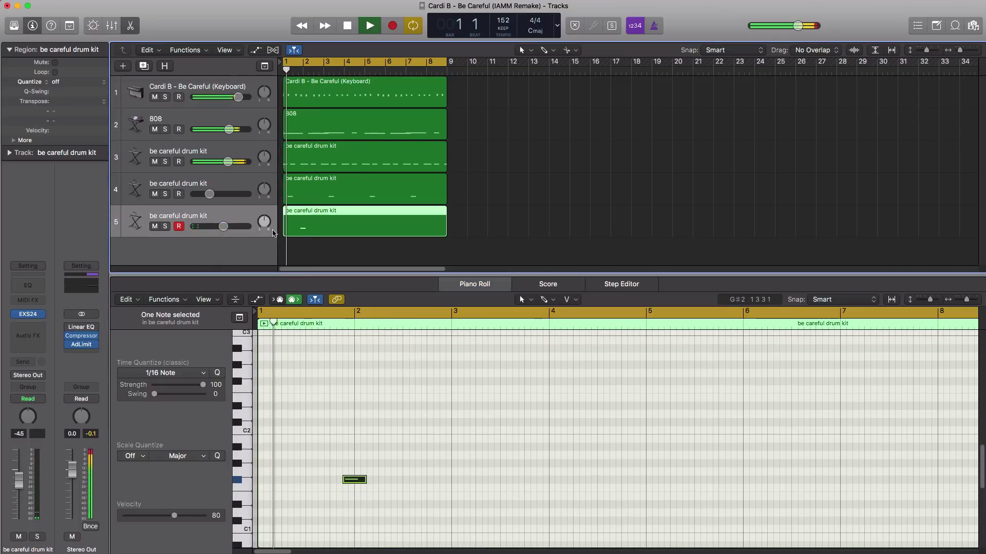
{"action": "key", "text": "space"}
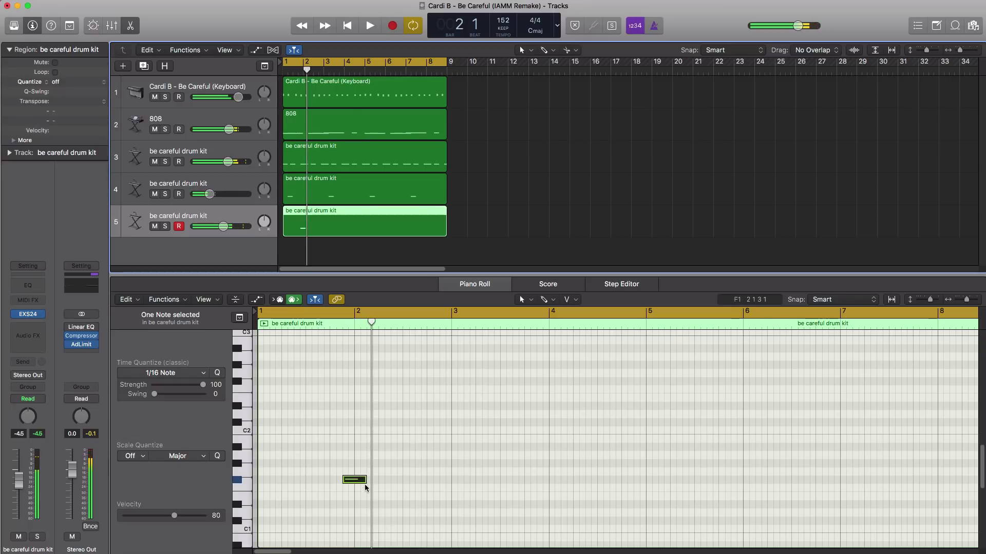
Shorten the F#1 note to three sixteenths, add a second F#1 of equal length at 2 1 3 1, and play both.
{"action": "left_click_drag", "start_coordinate": [365, 480], "coordinate": [369, 485]}
{"action": "left_click", "coordinate": [370, 480], "text": "super"}
{"action": "key", "text": "space"}
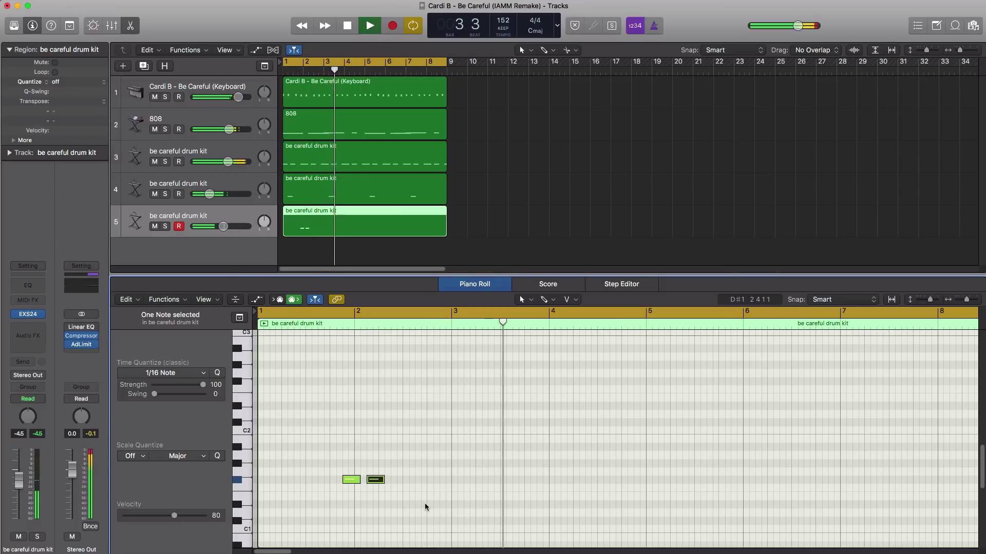
{"action": "key", "text": "space"}
{"action": "key", "text": "space"}
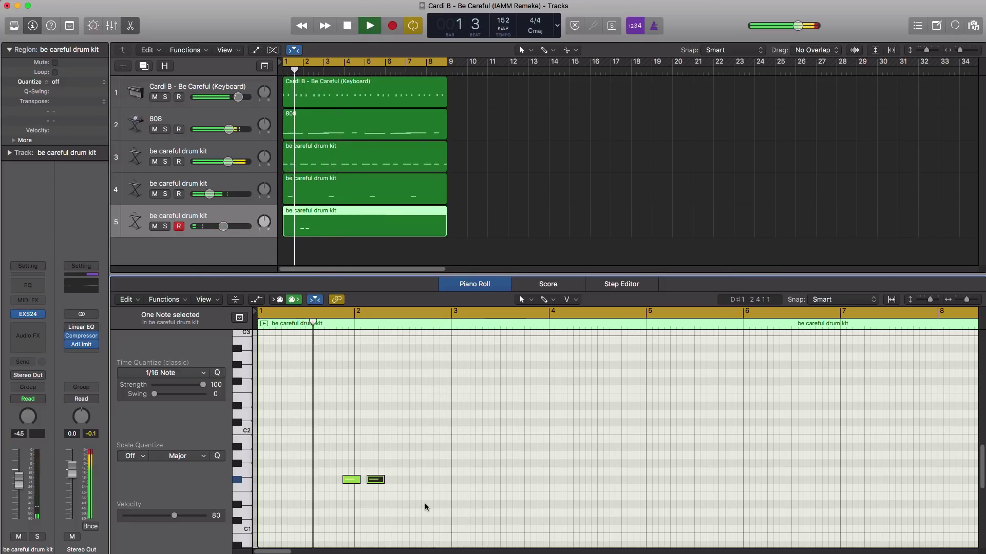
Copy the pair of F#1 notes to start at 3 4 3 1 and at 5 4 3 1, and play the pattern.
{"action": "left_click_drag", "start_coordinate": [424, 503], "coordinate": [546, 482]}
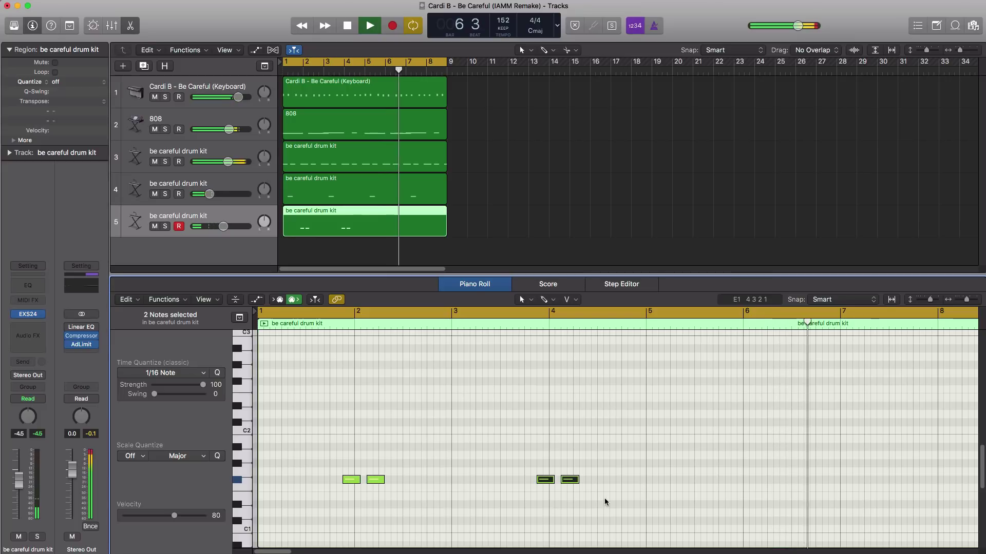
{"action": "key", "text": "space"}
{"action": "left_click_drag", "start_coordinate": [546, 481], "coordinate": [739, 482]}
{"action": "key", "text": "space"}
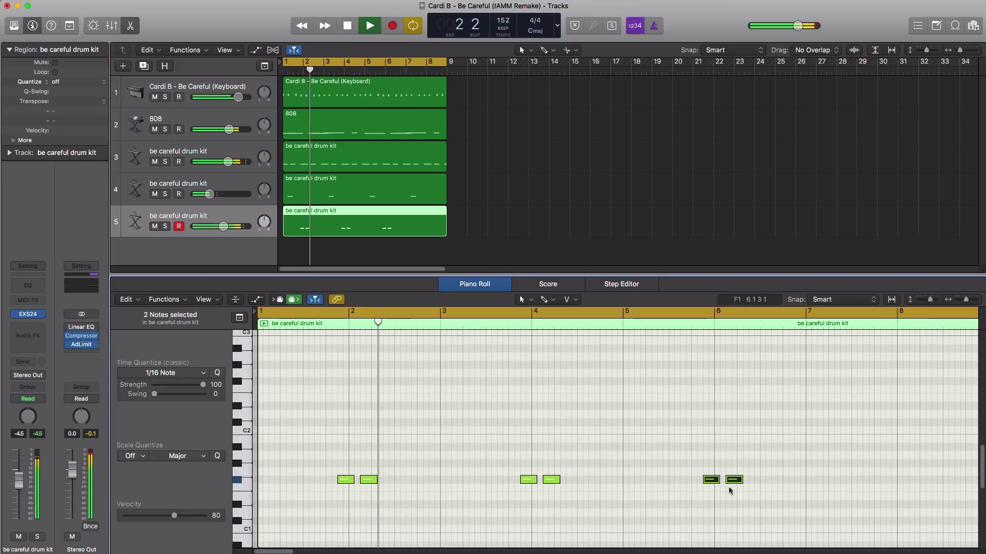
{"action": "mouse_move", "coordinate": [711, 484]}
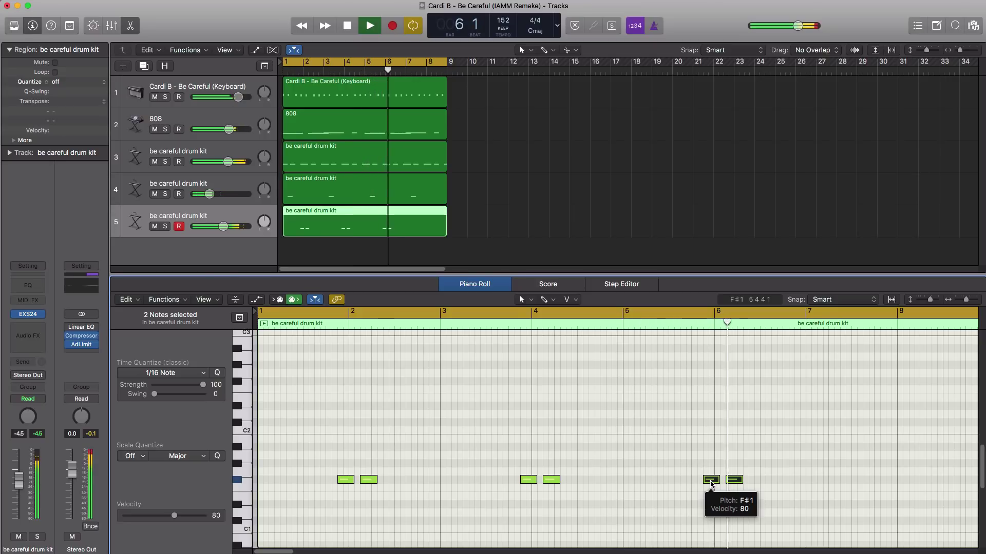
Copy the last pair of F#1 notes to start at 7 4 3 1, set the track's volume to -3.5 dB and play it back.
{"action": "left_click_drag", "start_coordinate": [711, 483], "coordinate": [893, 488]}
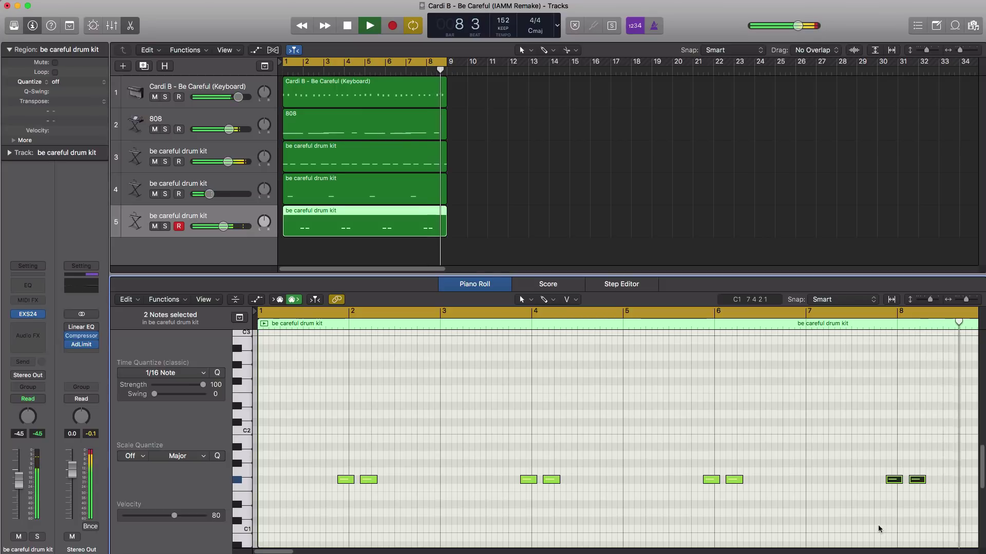
{"action": "key", "text": "space"}
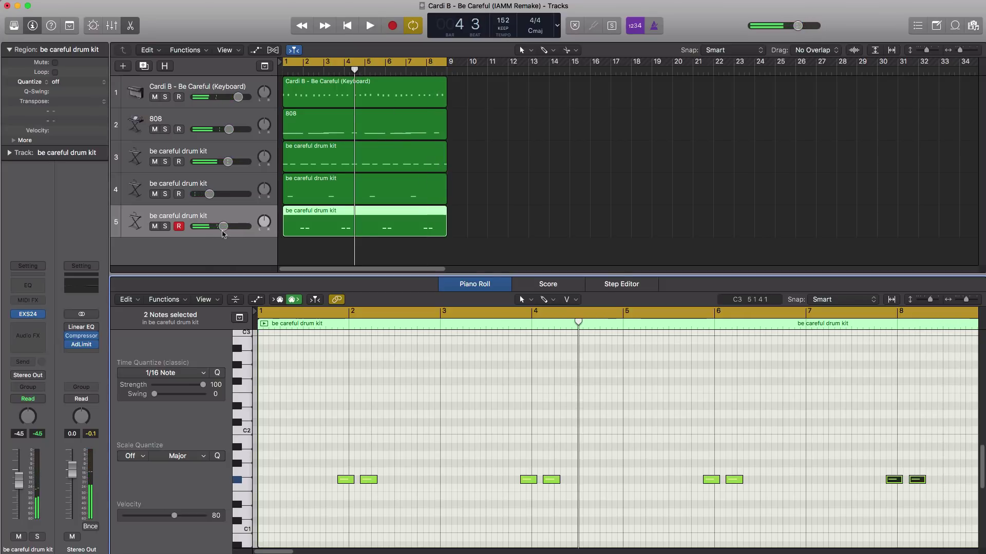
{"action": "left_click_drag", "start_coordinate": [223, 234], "coordinate": [226, 232]}
{"action": "key", "text": "Return"}
{"action": "key", "text": "space"}
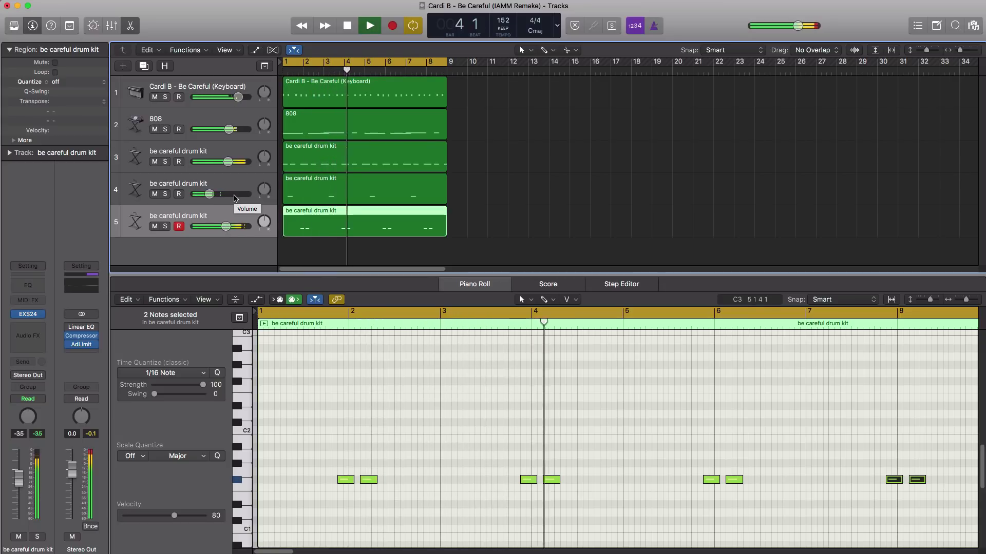
Duplicate the third drum kit track and create a region on the new track spanning bars 1 to 9.
{"action": "left_click", "coordinate": [144, 69]}
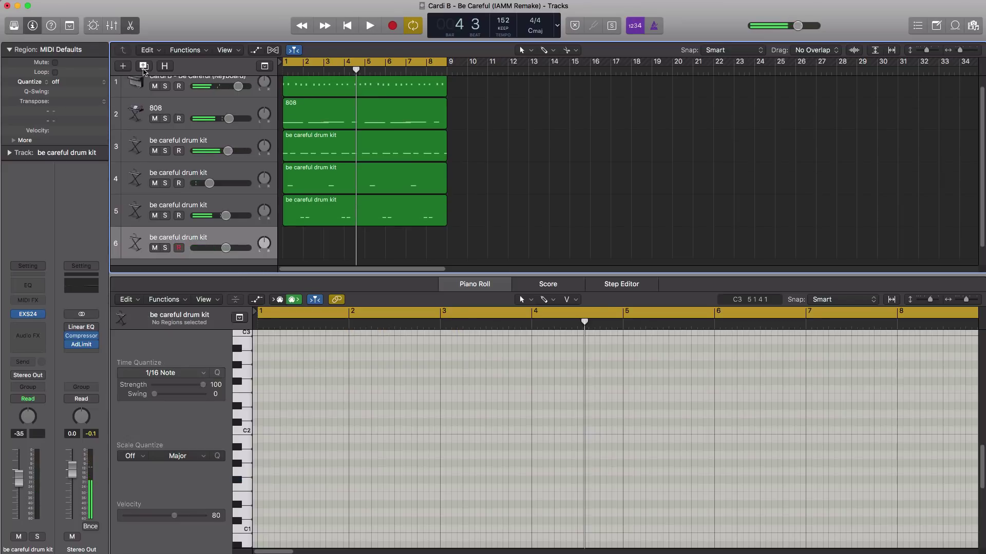
{"action": "left_click", "coordinate": [286, 245]}
{"action": "left_click_drag", "start_coordinate": [302, 249], "coordinate": [446, 249]}
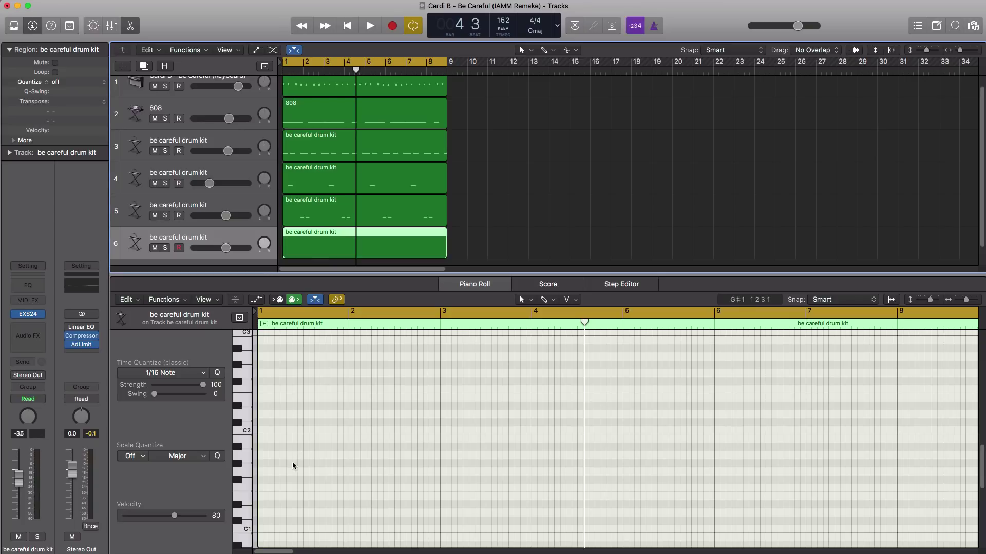
Add a G#1 note at bar 1, shorten it to an eighth note, and place equal copies on the other three beats.
{"action": "left_click", "coordinate": [263, 465]}
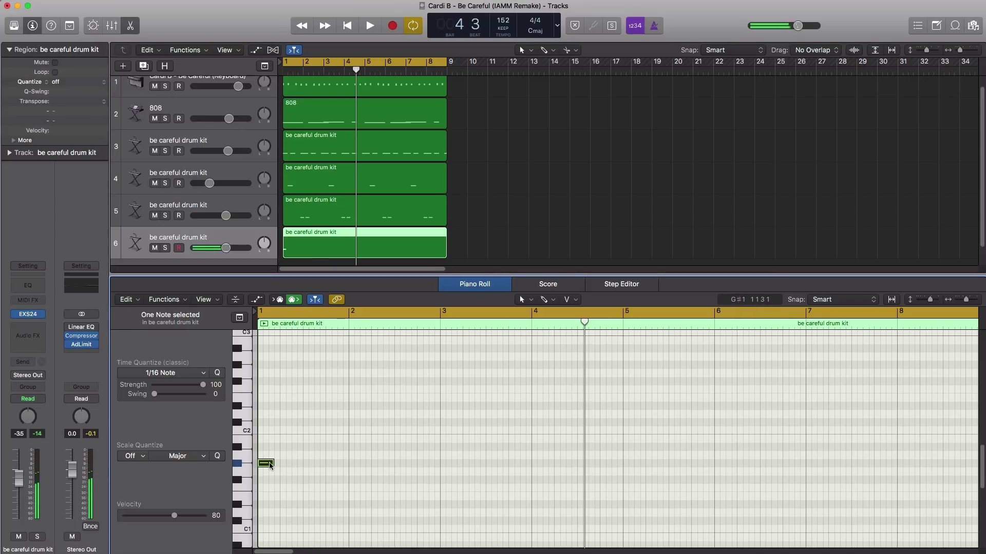
{"action": "left_click_drag", "start_coordinate": [270, 466], "coordinate": [264, 467]}
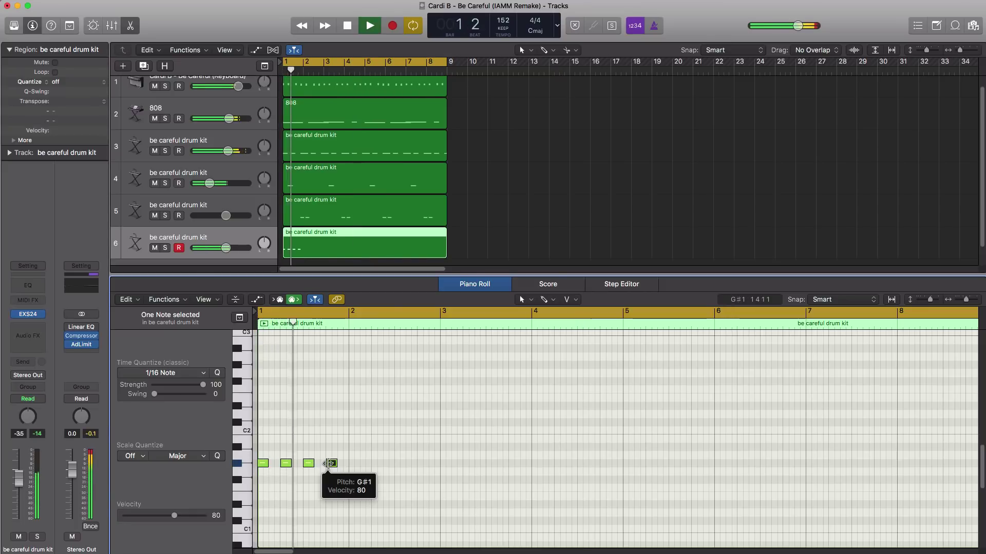
{"action": "key", "text": "space"}
Repeat the four G#1 notes through the end of bar 8 and play the pattern from the start.
{"action": "left_click_drag", "start_coordinate": [372, 470], "coordinate": [267, 461]}
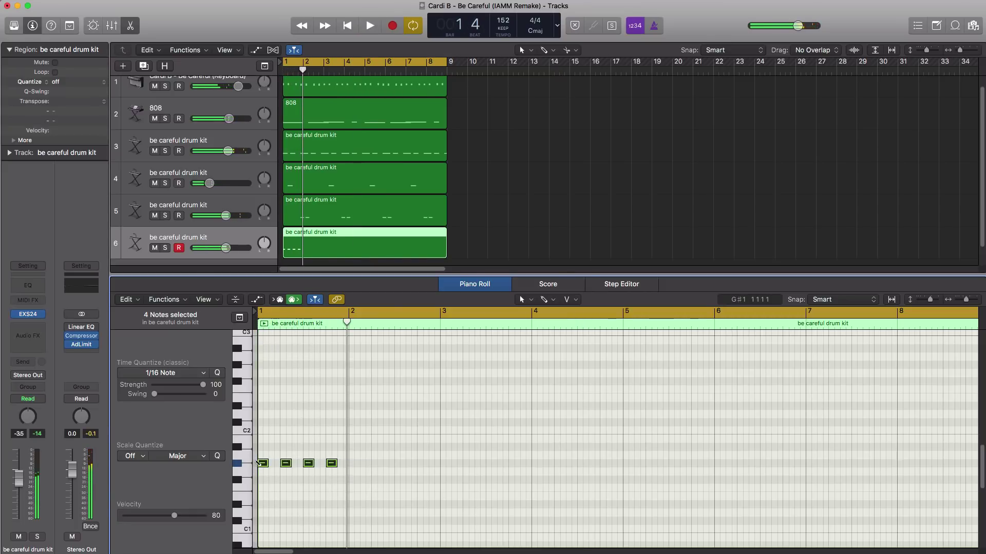
{"action": "key", "text": "super+r"}
{"action": "key", "text": "Return"}
{"action": "key", "text": "space"}
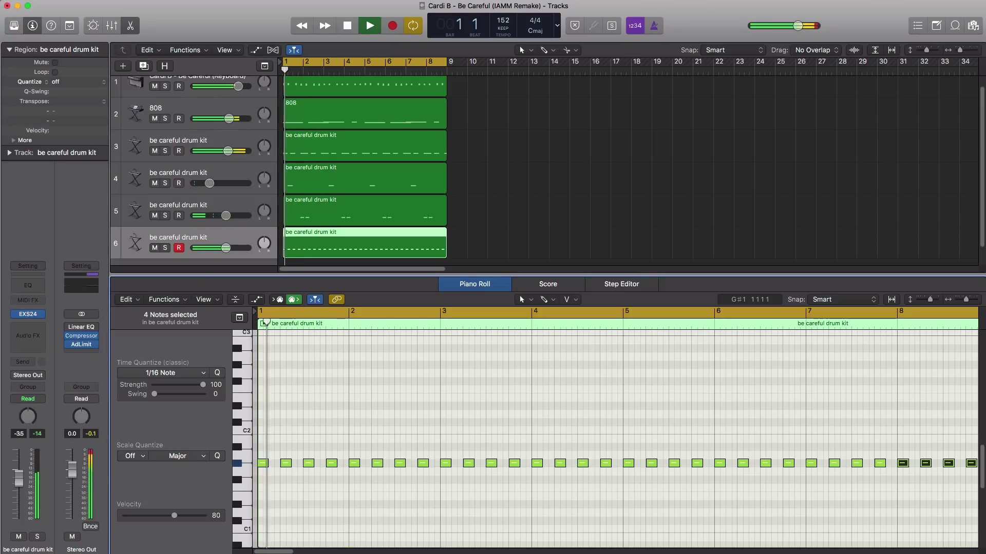
Set the new drum kit track's volume to -0.6 dB during playback and stop.
{"action": "left_click_drag", "start_coordinate": [226, 248], "coordinate": [232, 248]}
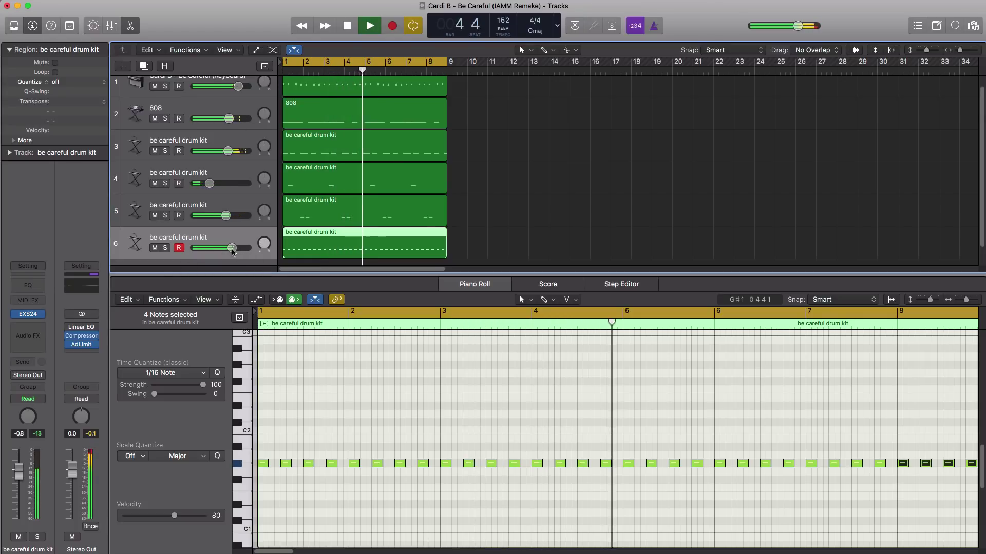
{"action": "mouse_move", "coordinate": [232, 249]}
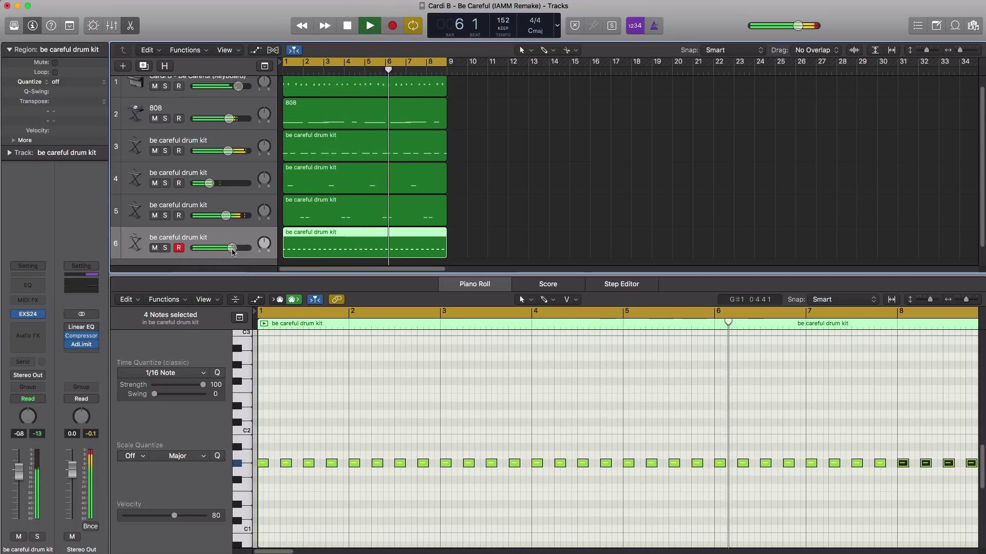
{"action": "left_click_drag", "start_coordinate": [232, 248], "coordinate": [232, 248]}
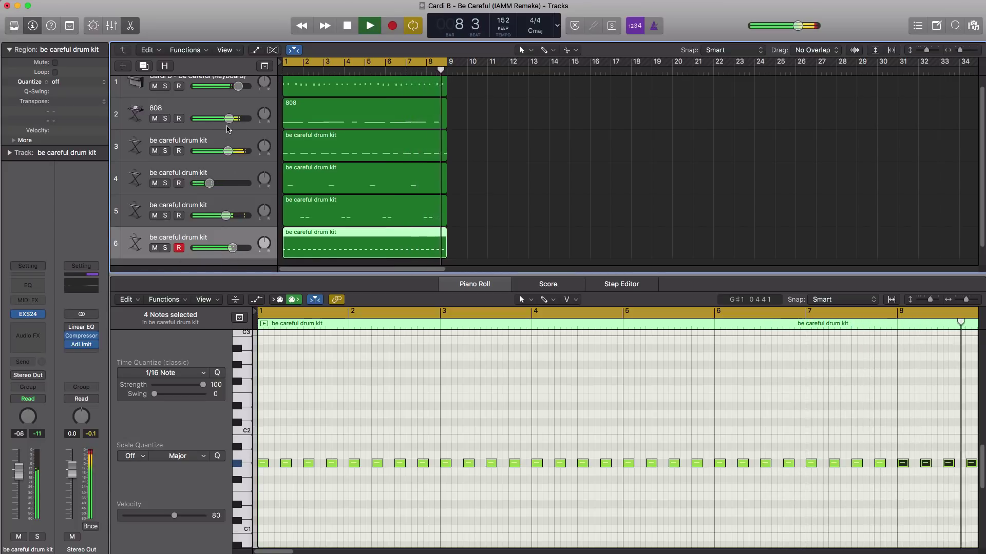
{"action": "key", "text": "space"}
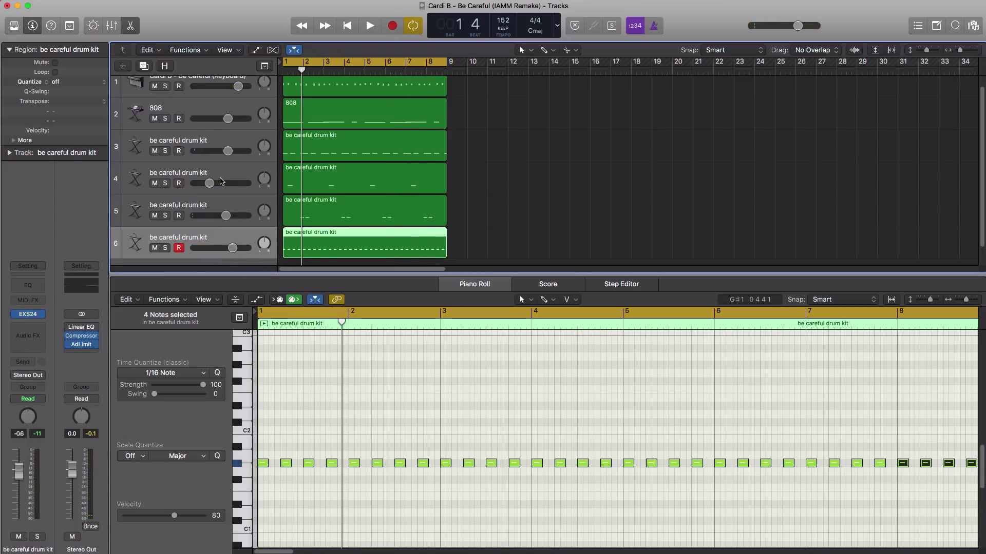
Import VOX Sample 1.aif at bar 1 on a new audio track below the drum kits and play it.
{"action": "scroll", "coordinate": [220, 181], "scroll_direction": "down", "scroll_amount": 2}
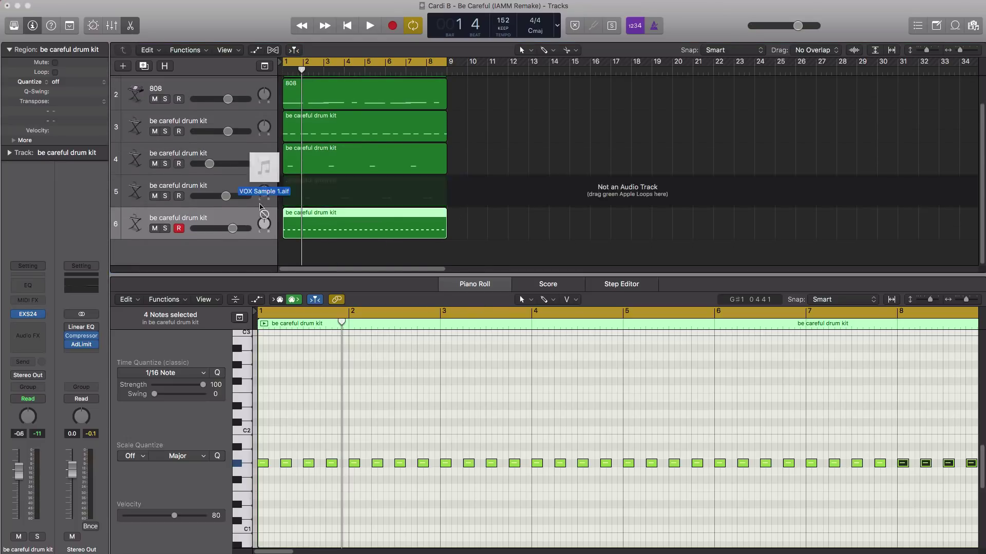
{"action": "left_click_drag", "start_coordinate": [265, 164], "coordinate": [284, 257]}
{"action": "key", "text": "space"}
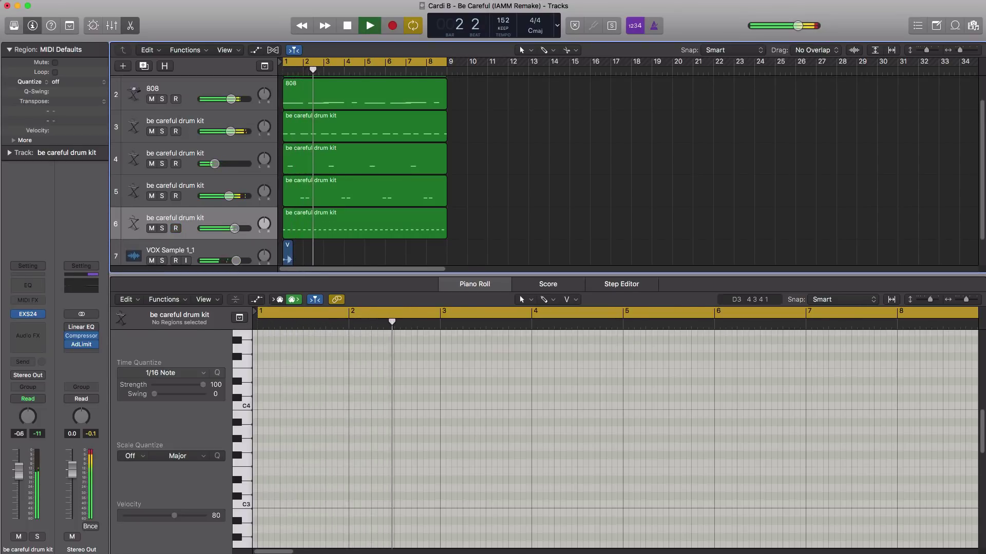
{"action": "key", "text": "space"}
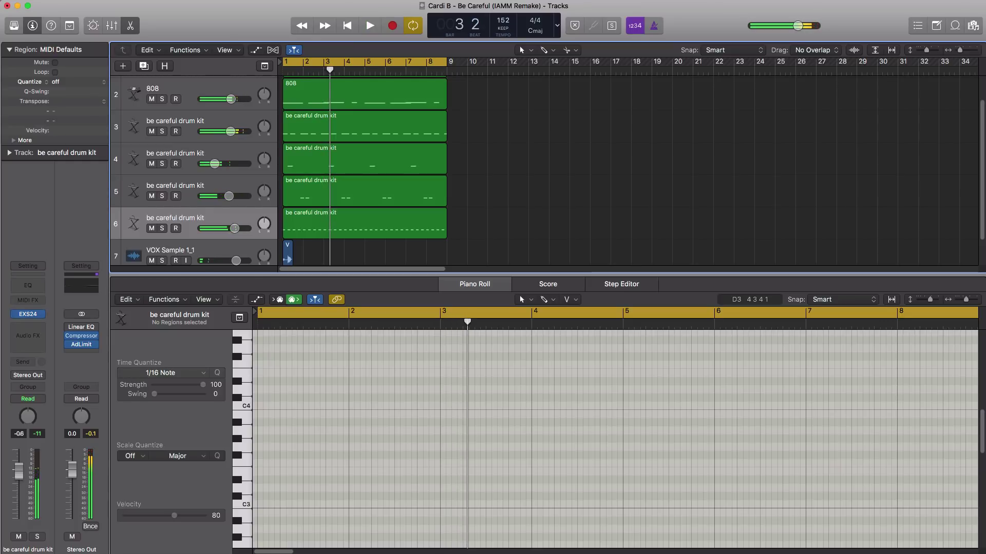
Import VOX Sample 2 onto the vocal track, move it so it ends at bar 3, and play it.
{"action": "left_click_drag", "start_coordinate": [574, 398], "coordinate": [342, 249]}
{"action": "key", "text": "space"}
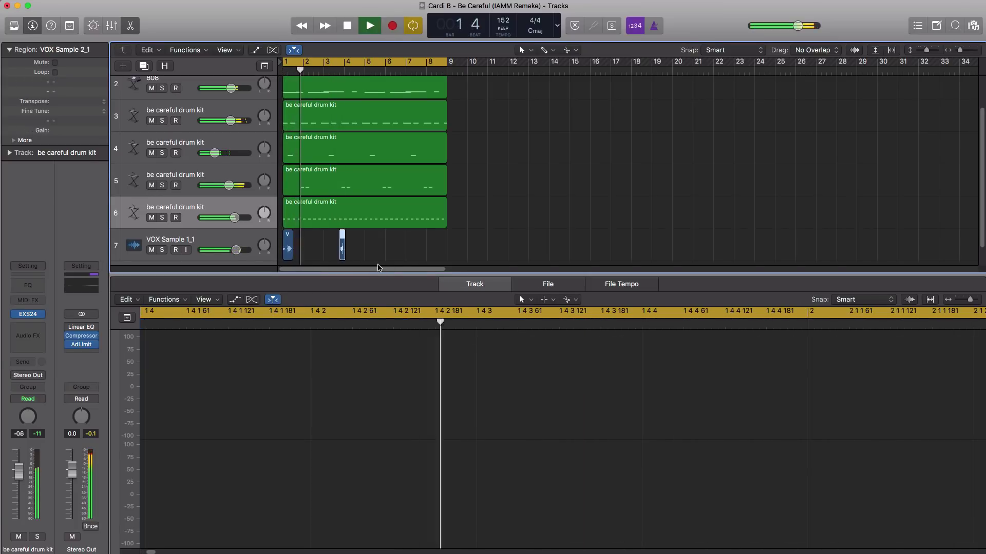
{"action": "key", "text": "super+Right"}
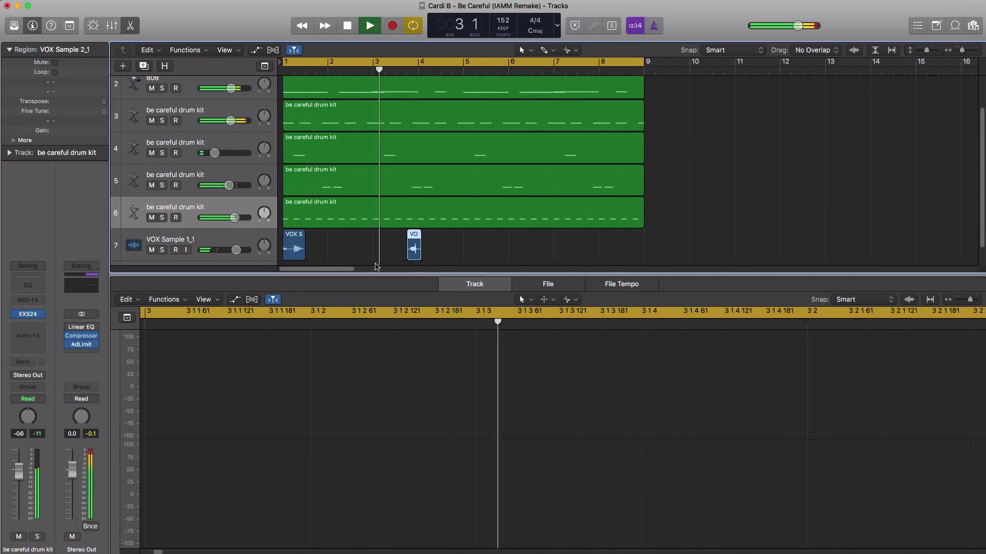
{"action": "key", "text": "space"}
{"action": "left_click_drag", "start_coordinate": [414, 249], "coordinate": [366, 250]}
{"action": "key", "text": "space"}
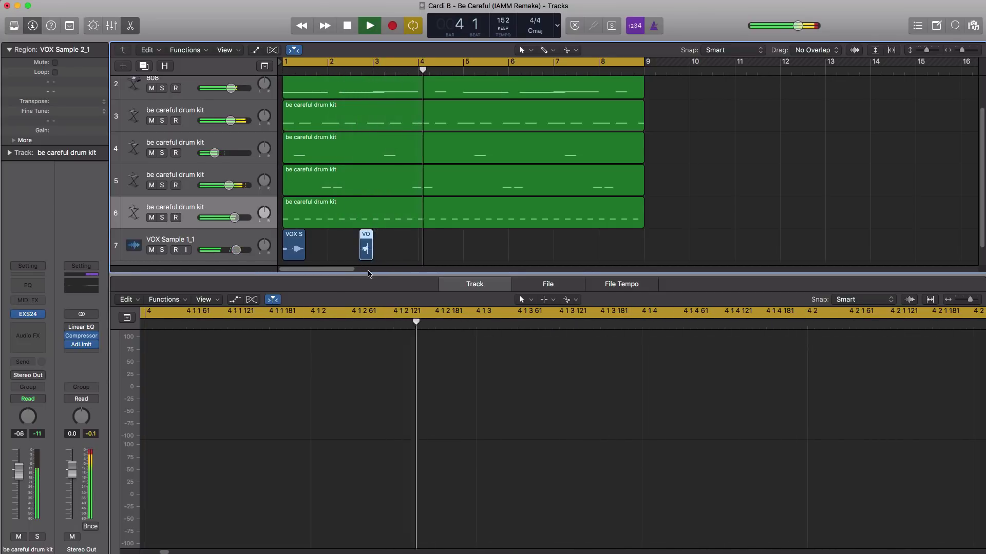
{"action": "key", "text": "space"}
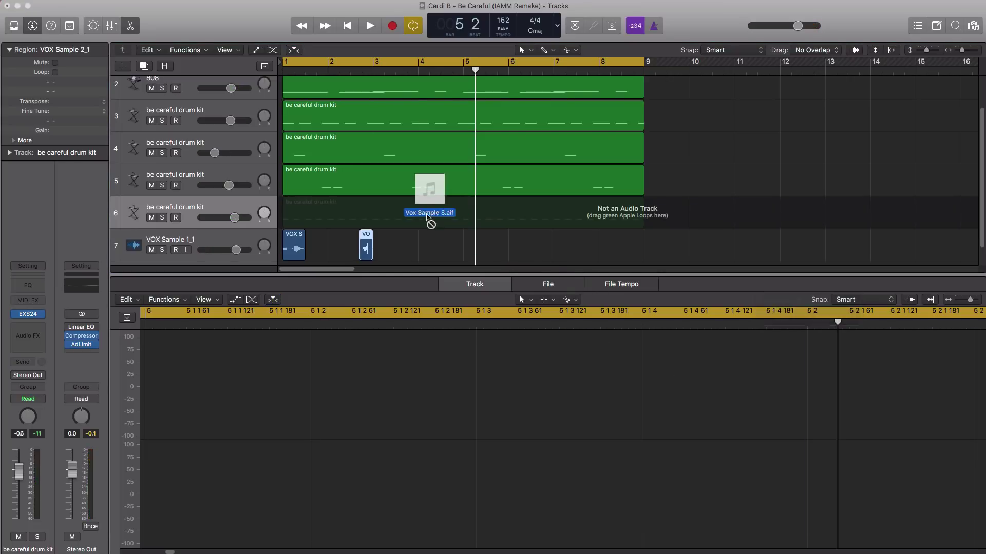
Import Vox Sample 3.aif at bar 4 on the vocal track and copy it to bars 6 and 8.
{"action": "left_click_drag", "start_coordinate": [429, 220], "coordinate": [416, 248]}
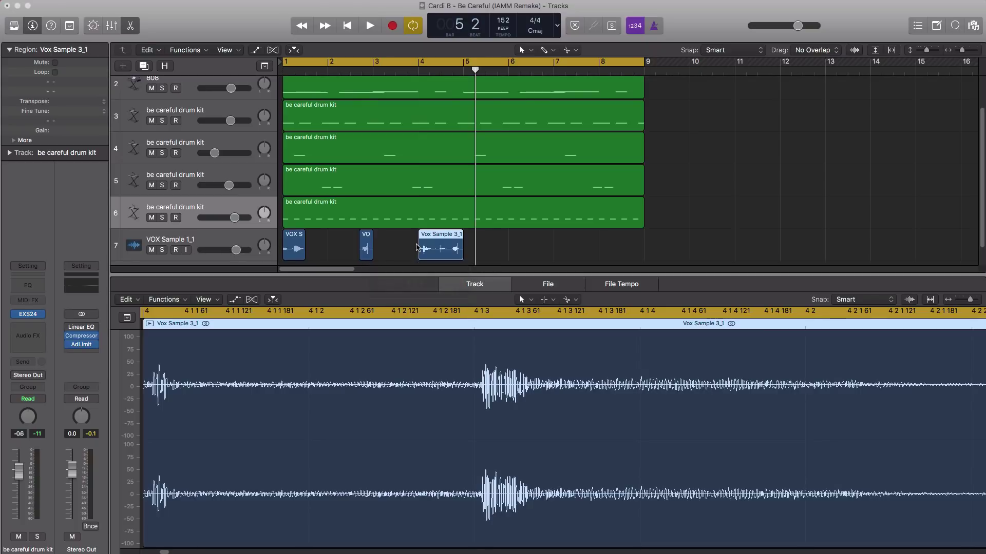
{"action": "left_click", "coordinate": [449, 255]}
{"action": "key", "text": "space"}
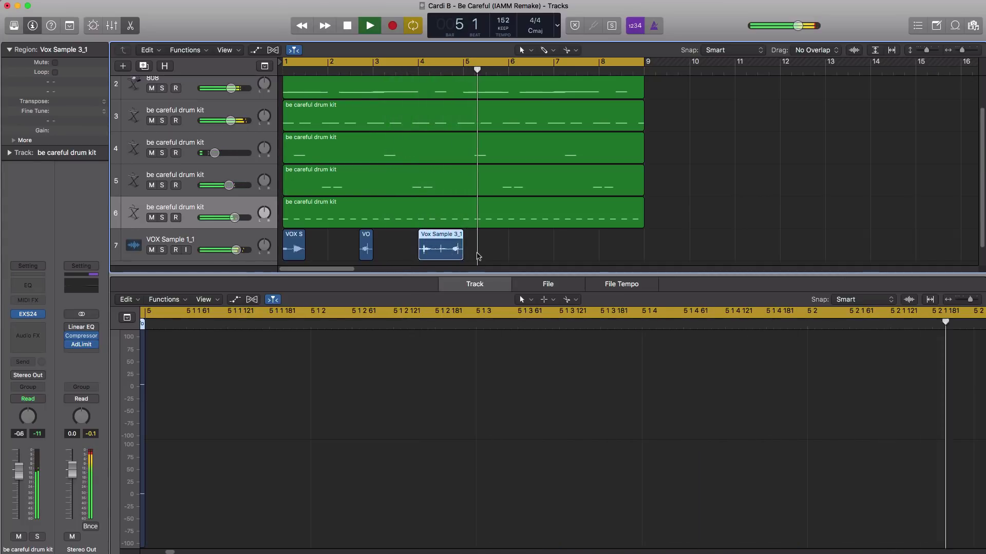
{"action": "left_click_drag", "start_coordinate": [447, 253], "coordinate": [625, 250]}
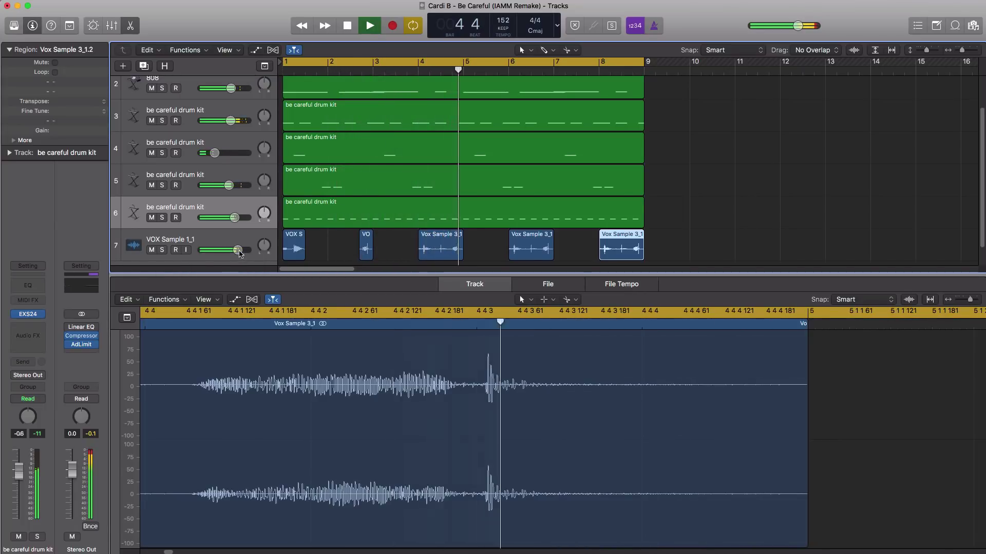
Insert a stereo Space Designer on the vocal track with the length at 1.30 s and the wet level at -29.0 dB.
{"action": "left_click", "coordinate": [220, 244]}
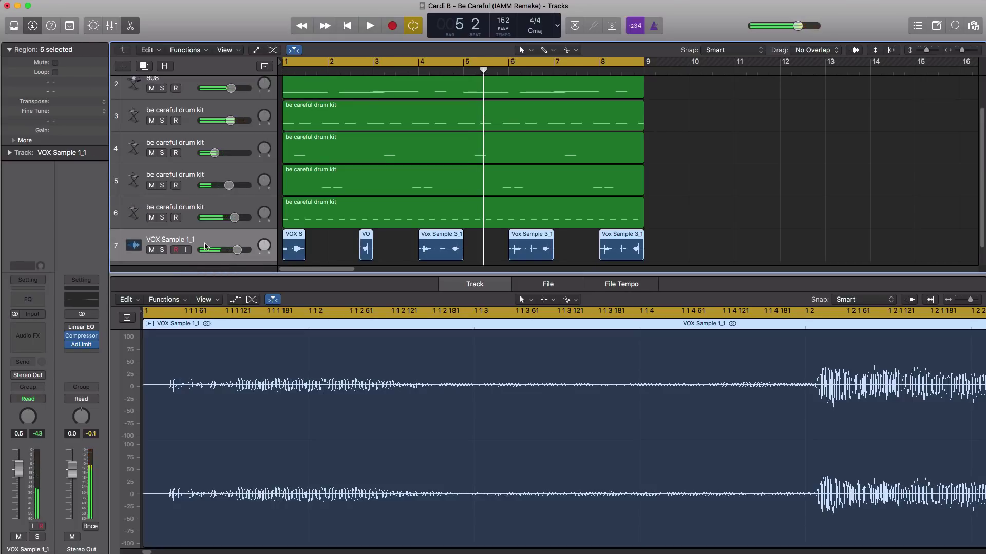
{"action": "left_click", "coordinate": [41, 333]}
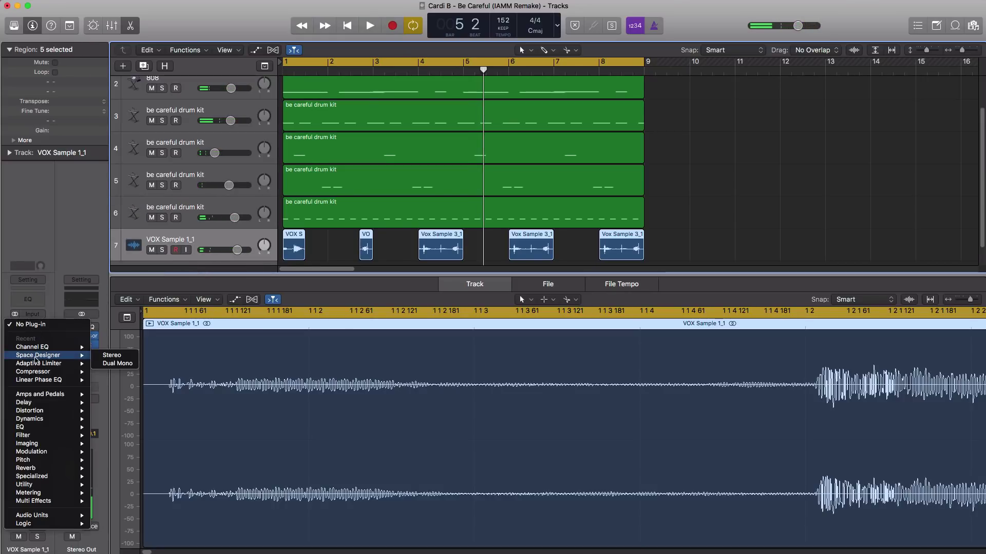
{"action": "left_click", "coordinate": [102, 356]}
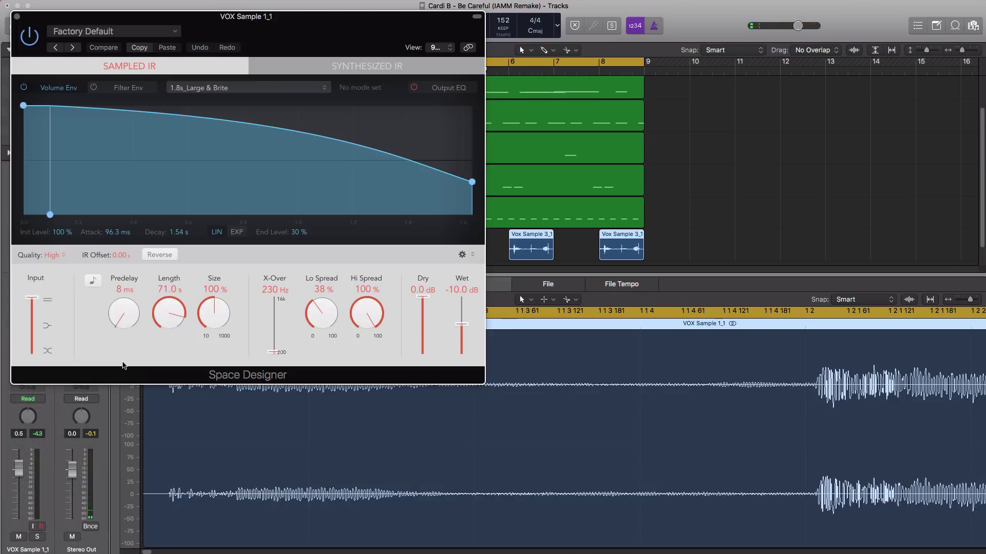
{"action": "left_click_drag", "start_coordinate": [462, 324], "coordinate": [459, 341]}
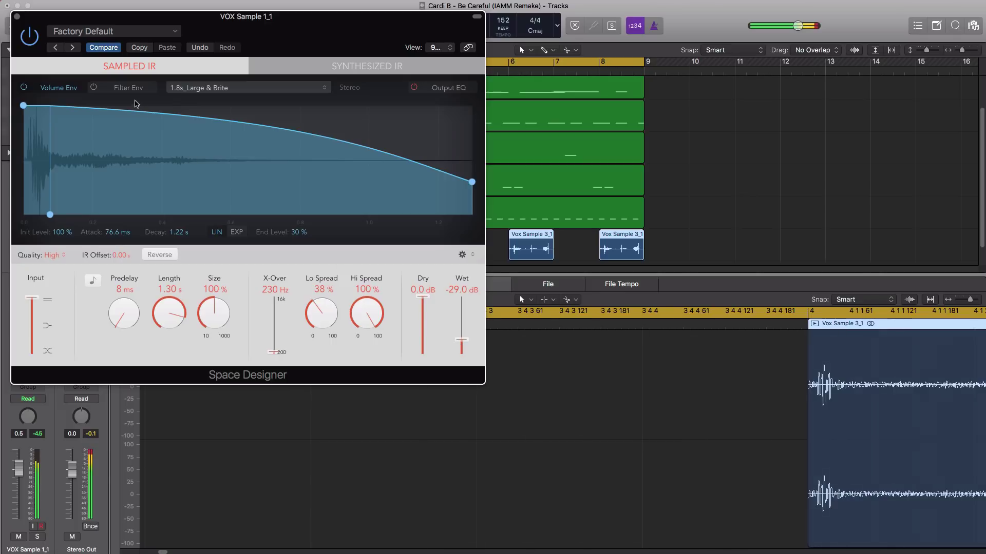
{"action": "left_click", "coordinate": [17, 16]}
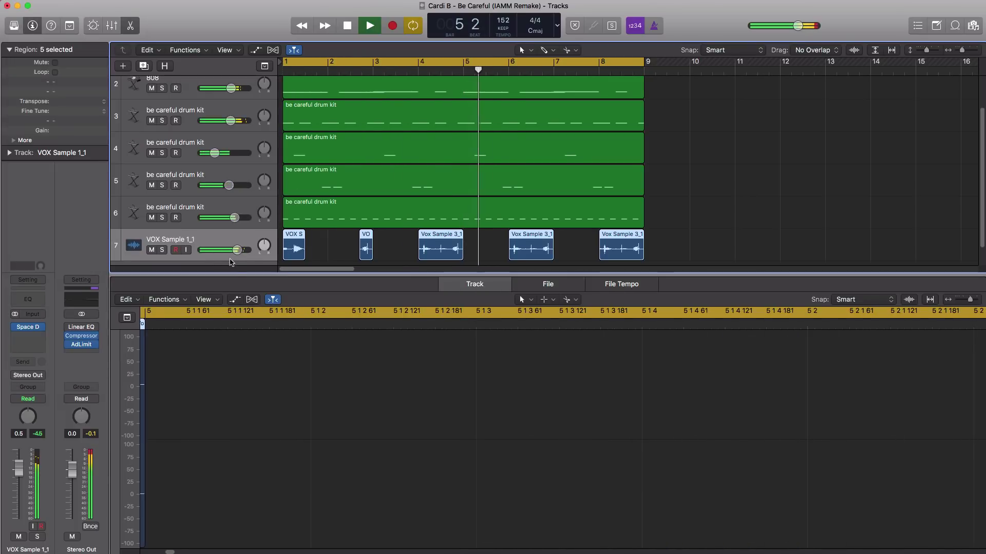
Set the vocal track's volume to -1.2 dB, stop playback and hide the editor area.
{"action": "left_click_drag", "start_coordinate": [237, 250], "coordinate": [233, 250]}
{"action": "key", "text": "space"}
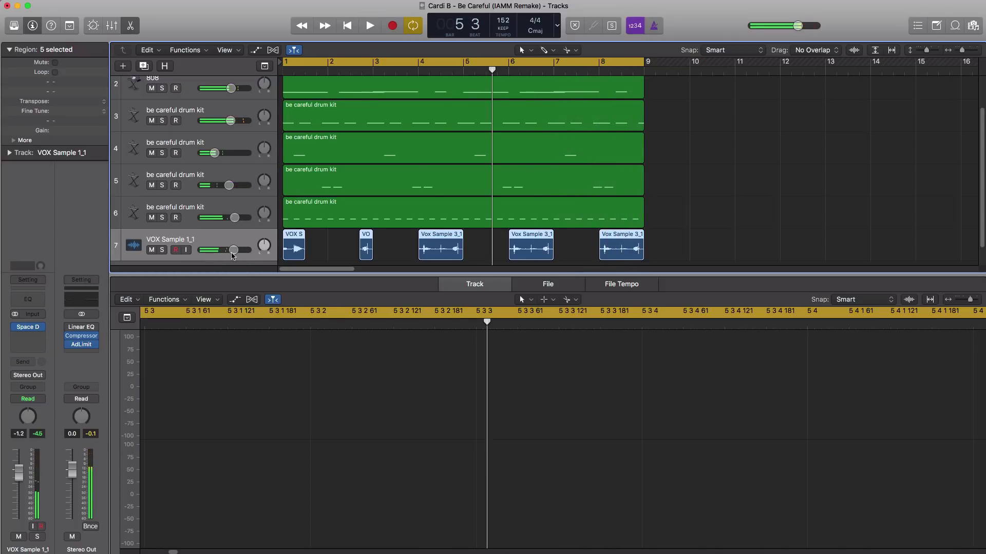
{"action": "key", "text": "x"}
{"action": "key", "text": "x"}
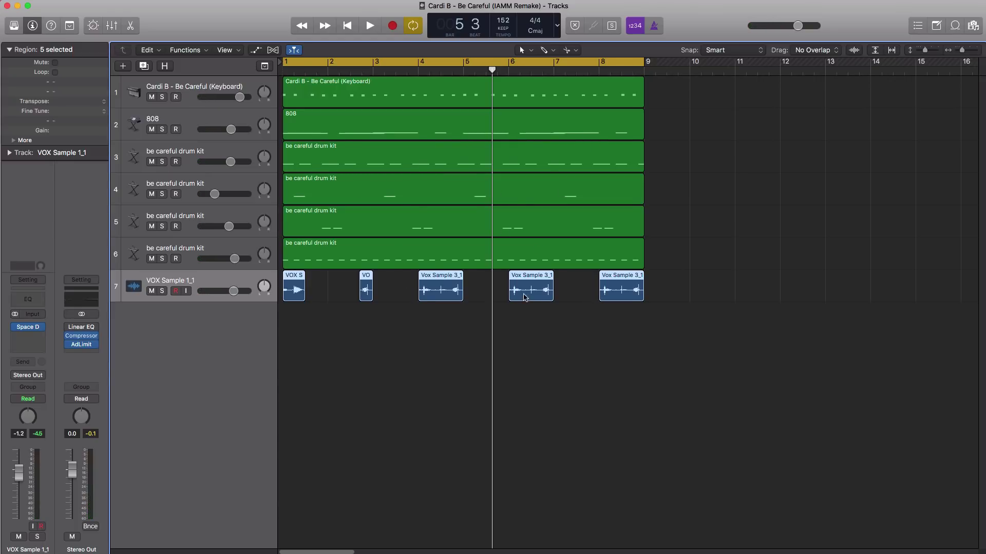
Copy the keyboard region to bar 9, set the cycle range to bars 9 to 17, and play it.
{"action": "key", "text": "super+Left"}
{"action": "key", "text": "super+Left"}
{"action": "key", "text": "super+Left"}
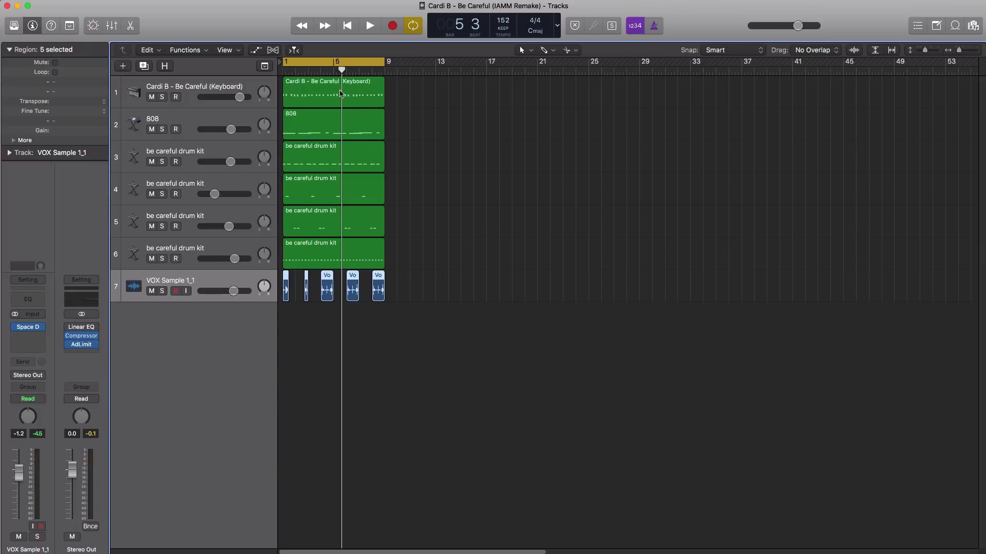
{"action": "left_click", "coordinate": [341, 93]}
{"action": "left_click_drag", "start_coordinate": [341, 93], "coordinate": [472, 70]}
{"action": "key", "text": "space"}
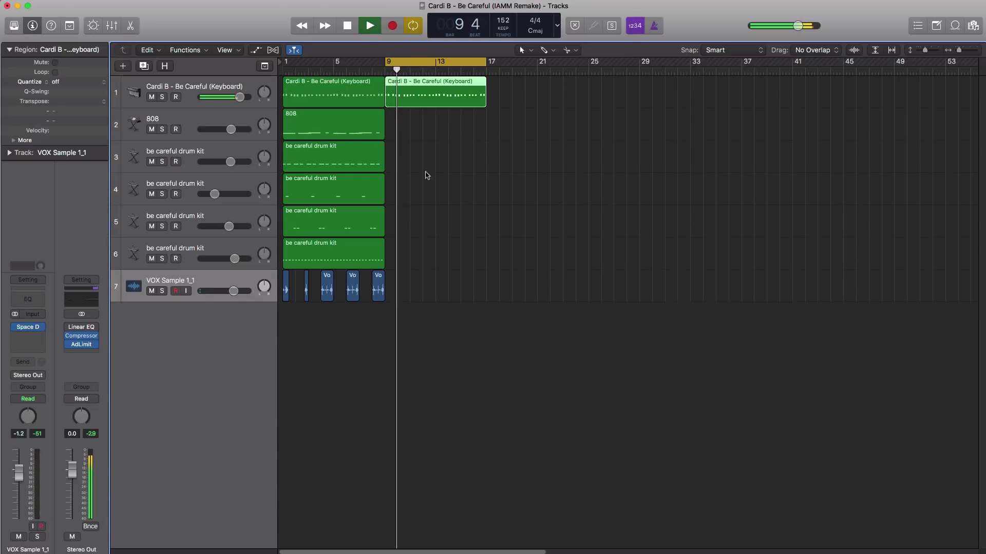
Copy the track 6 drum kit region to bar 9, lower that track's volume slightly during playback, and stop.
{"action": "left_click", "coordinate": [347, 266]}
{"action": "left_click_drag", "start_coordinate": [346, 265], "coordinate": [439, 265]}
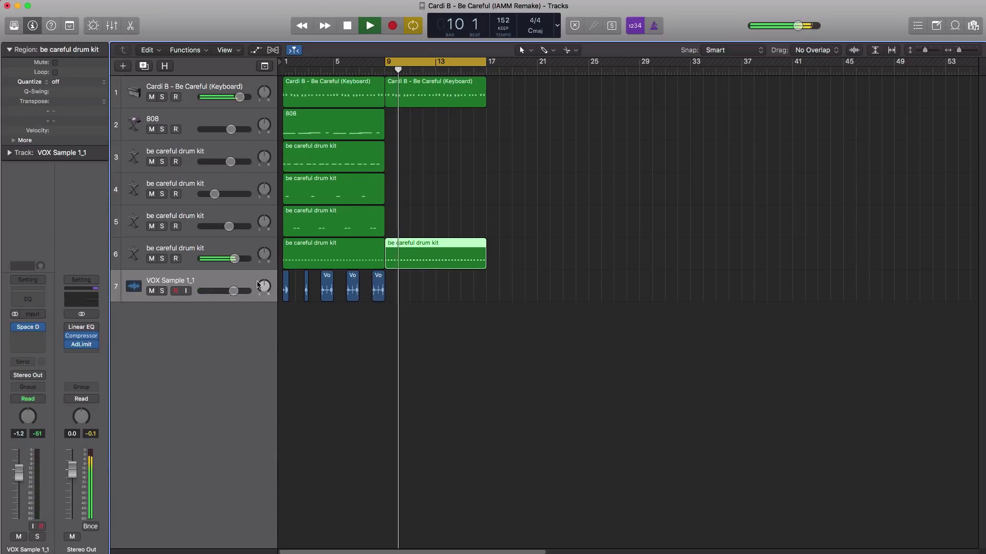
{"action": "left_click_drag", "start_coordinate": [240, 263], "coordinate": [231, 262]}
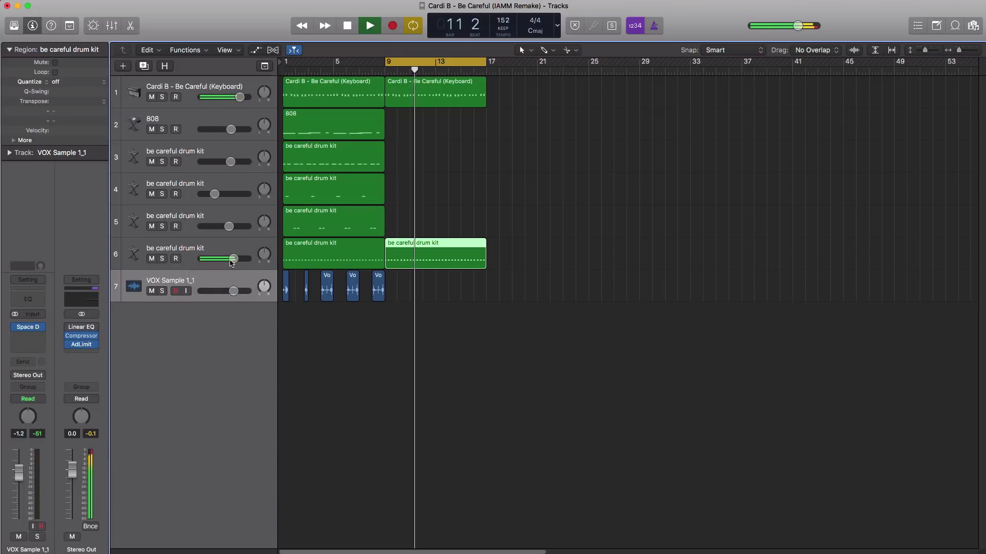
{"action": "key", "text": "space"}
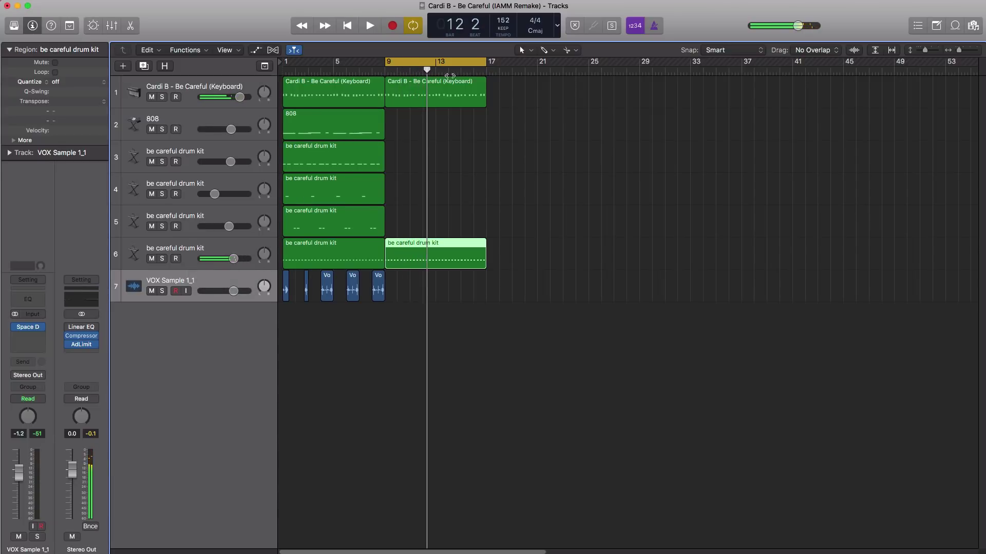
Copy the keyboard and track 6 drum regions to bar 17, cycle bars 17 to 25, and delete the new drum copy after listening.
{"action": "left_click_drag", "start_coordinate": [423, 66], "coordinate": [525, 106]}
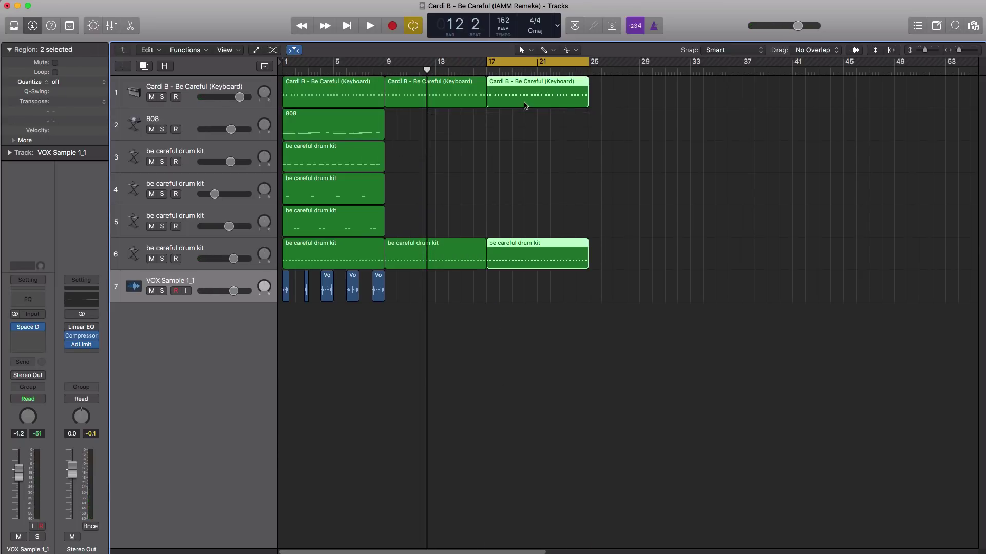
{"action": "key", "text": "space"}
{"action": "key", "text": "space"}
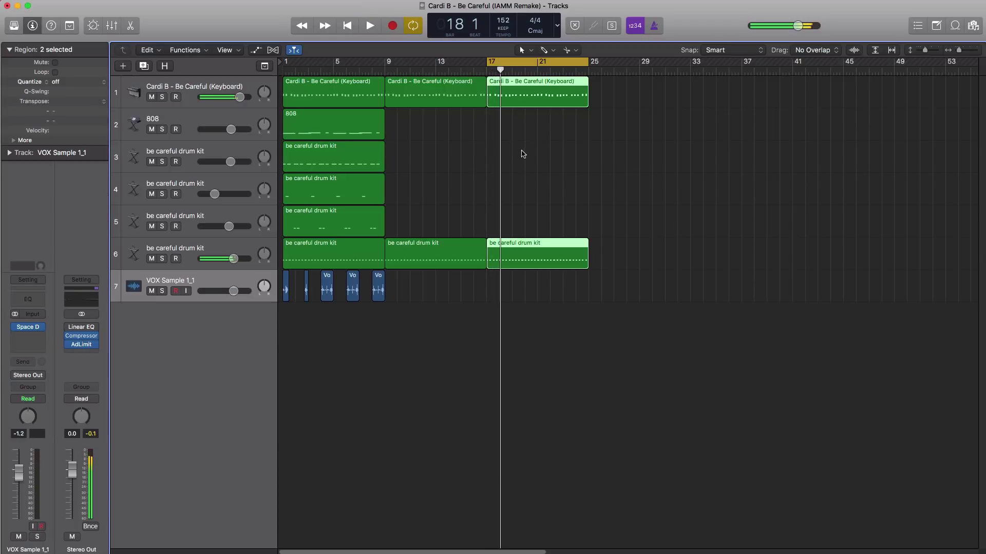
{"action": "left_click", "coordinate": [538, 256]}
{"action": "key", "text": "Delete"}
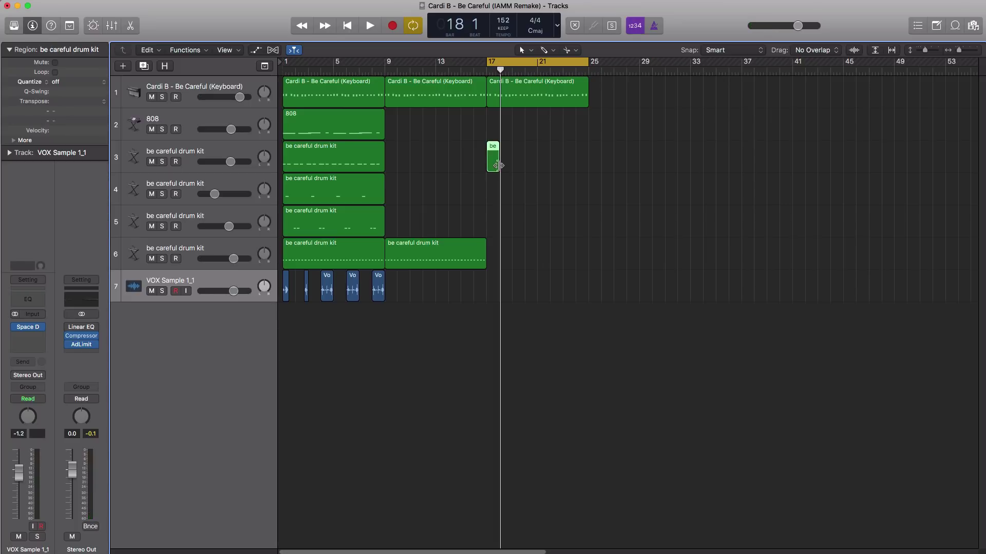
Create a track 3 drum region spanning bars 17 to 25, with C1 notes at 17 1 1 and 17 2 3.
{"action": "left_click_drag", "start_coordinate": [498, 165], "coordinate": [589, 166]}
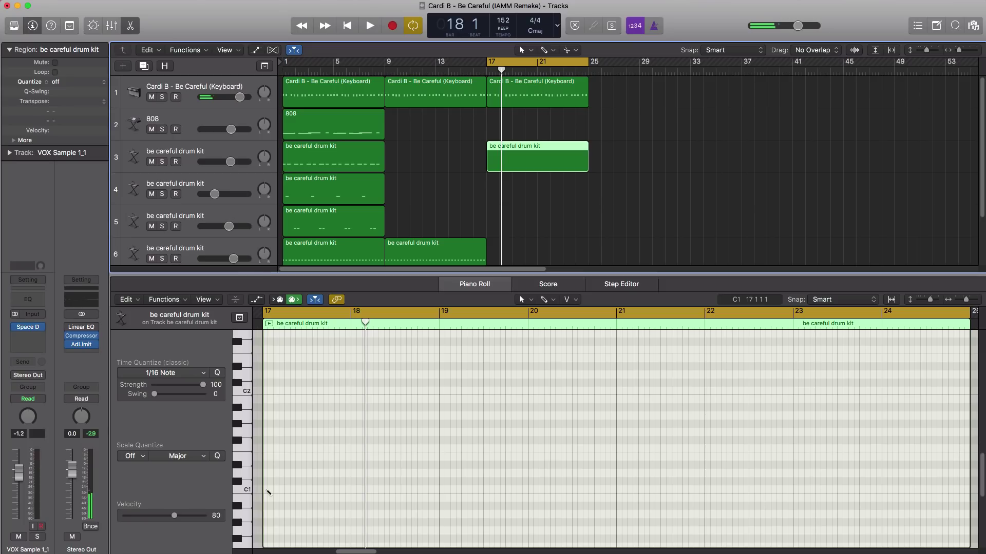
{"action": "left_click", "coordinate": [268, 489]}
{"action": "key", "text": "space"}
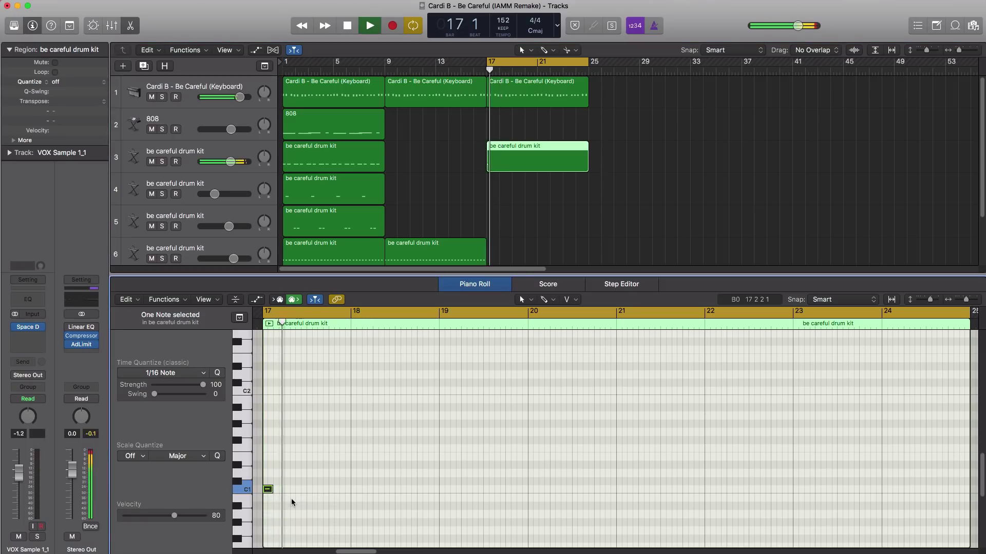
{"action": "left_click", "coordinate": [322, 490], "text": "super"}
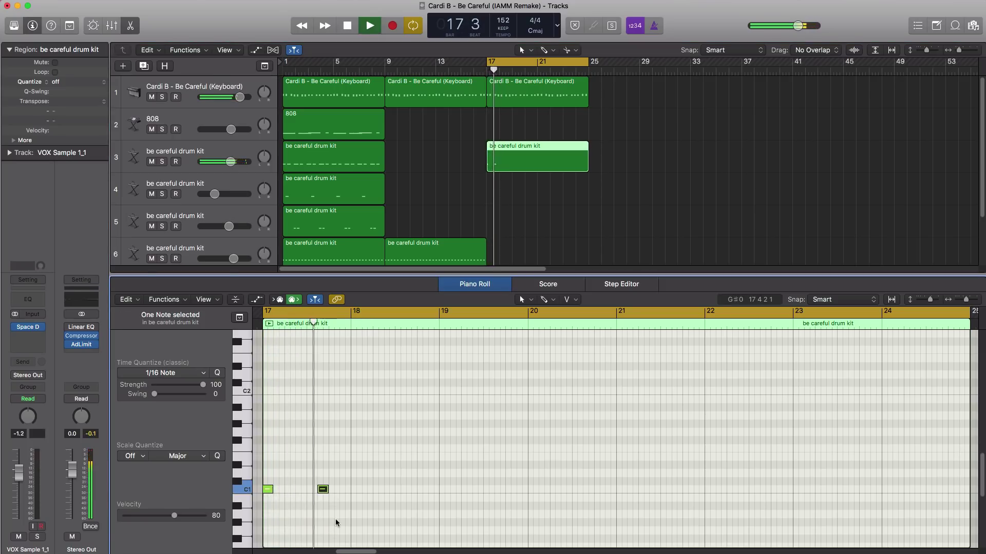
{"action": "key", "text": "space"}
{"action": "left_click_drag", "start_coordinate": [323, 490], "coordinate": [301, 493]}
{"action": "key", "text": "space"}
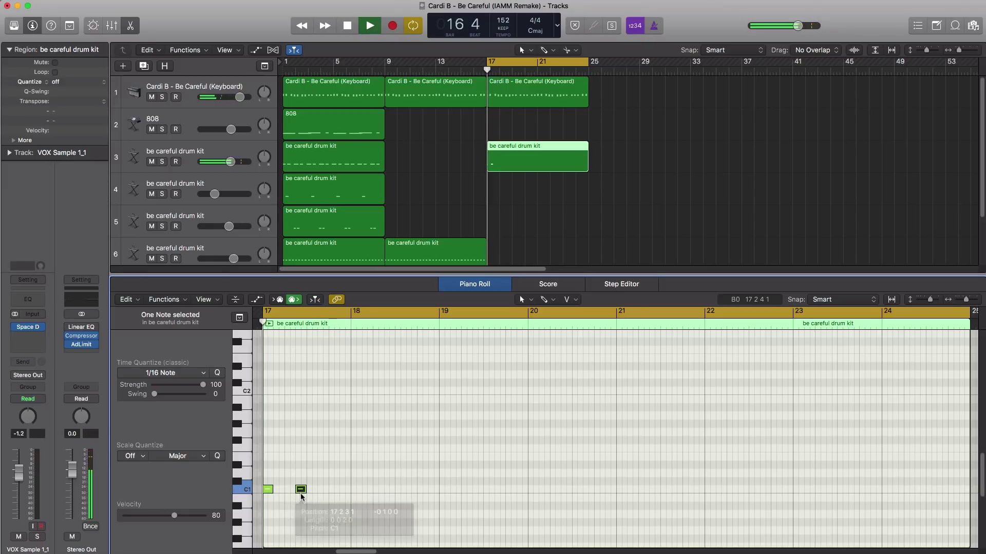
Add C1 notes at 18 1 1, 18 2 3 and 19 1 1 in the track 3 region, checking with playback.
{"action": "left_click", "coordinate": [354, 490], "text": "super"}
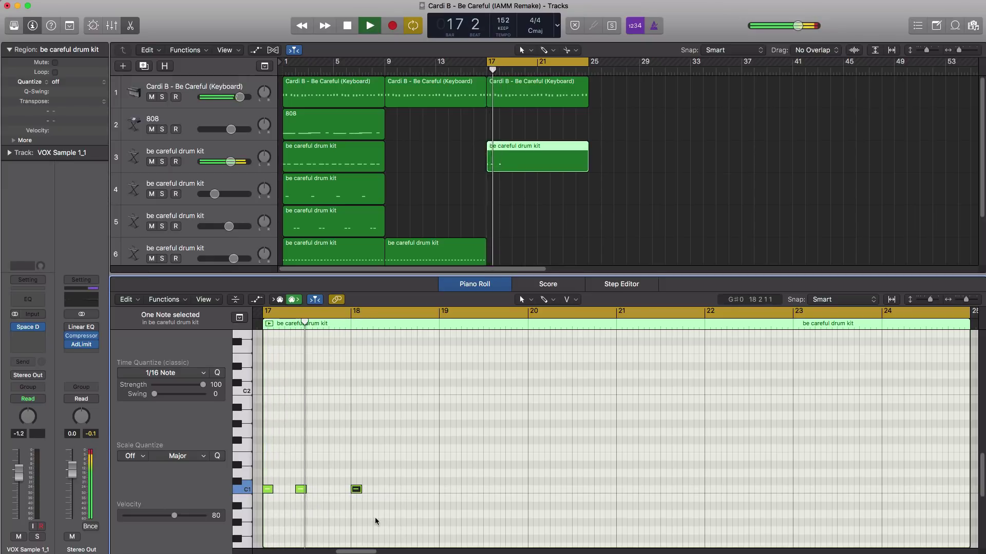
{"action": "key", "text": "space"}
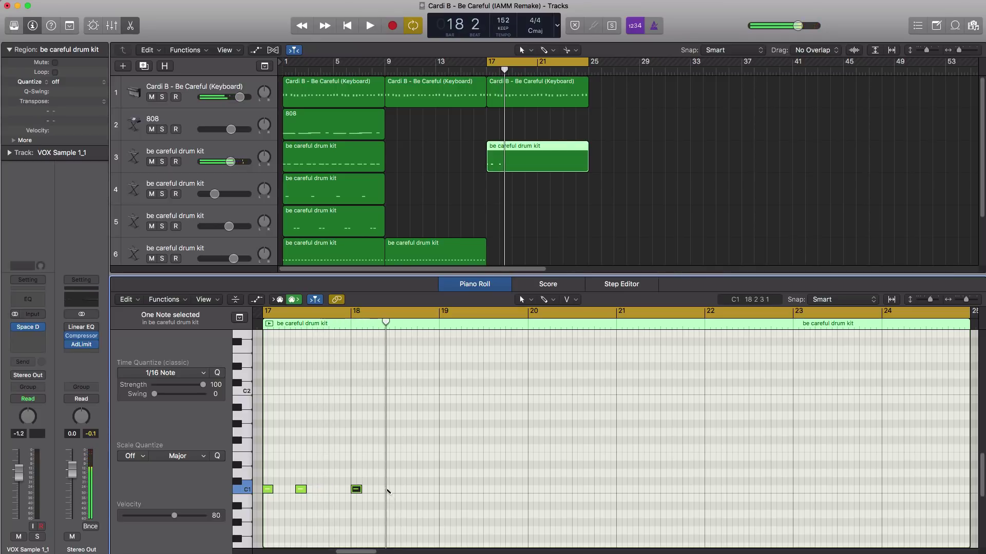
{"action": "left_click", "coordinate": [388, 490], "text": "super"}
{"action": "key", "text": "space"}
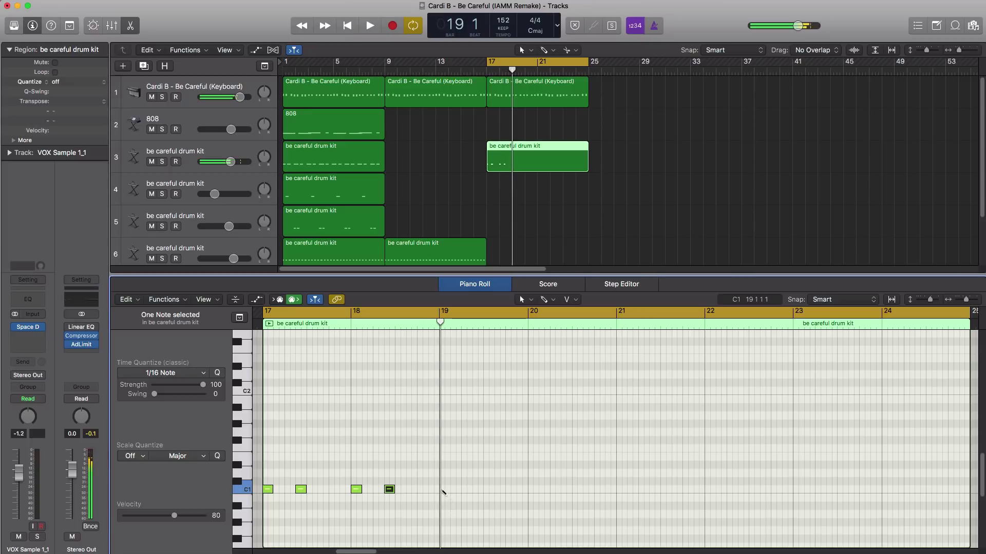
{"action": "left_click", "coordinate": [444, 490], "text": "super"}
{"action": "key", "text": "space"}
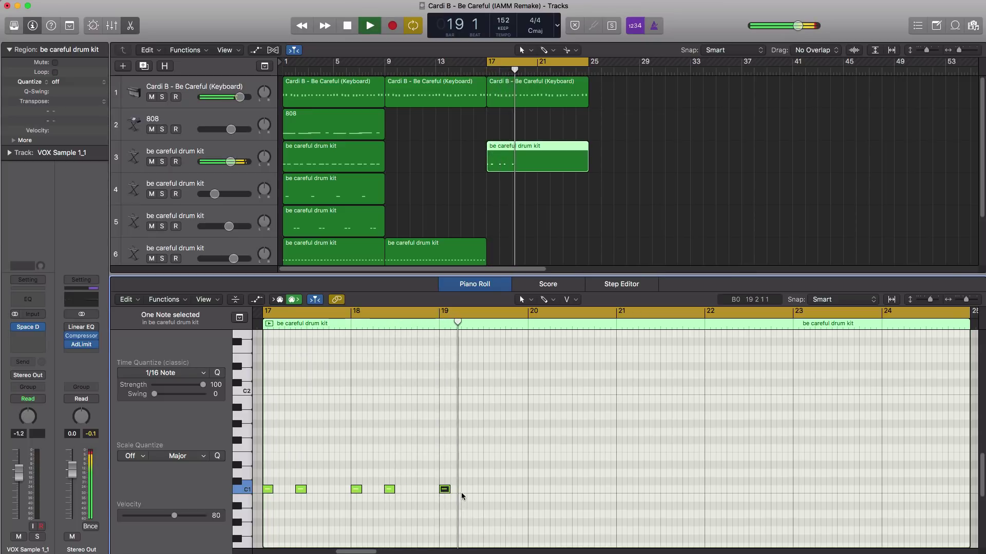
Add C1 notes at 19 2 1, 19 2 3 and 20 1 1, plus another in the middle of bar 20.
{"action": "key", "text": "space"}
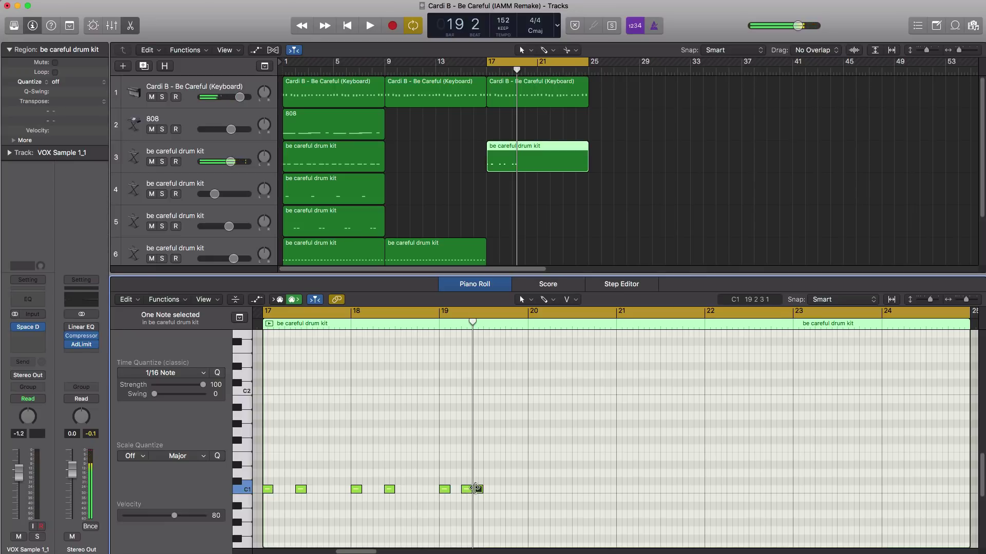
{"action": "key", "text": "space"}
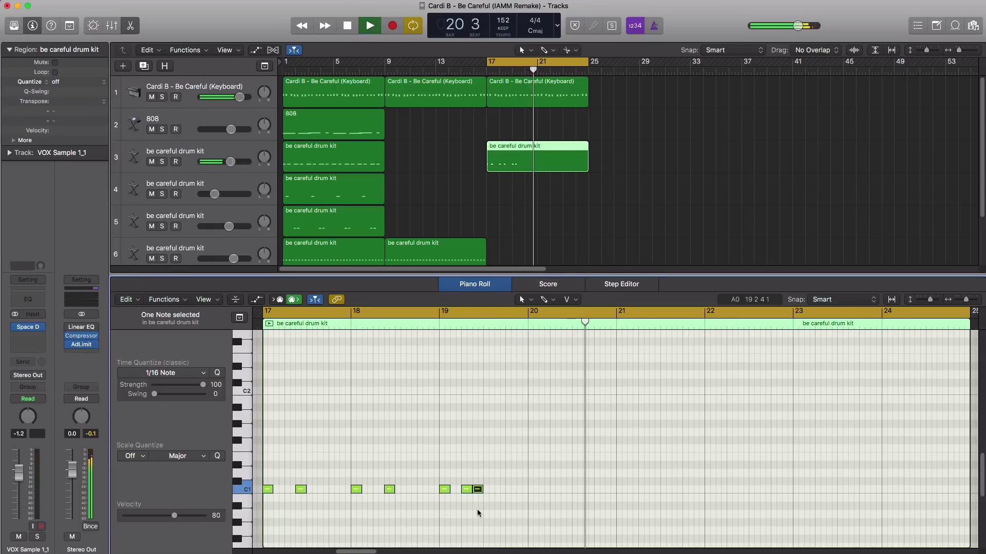
{"action": "key", "text": "space"}
{"action": "key", "text": "space"}
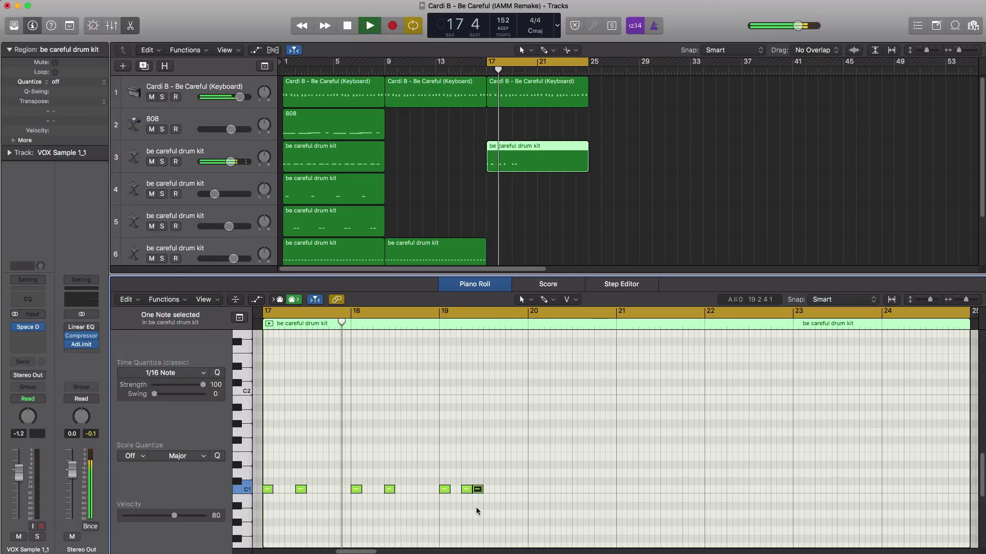
{"action": "left_click", "coordinate": [534, 489], "text": "super"}
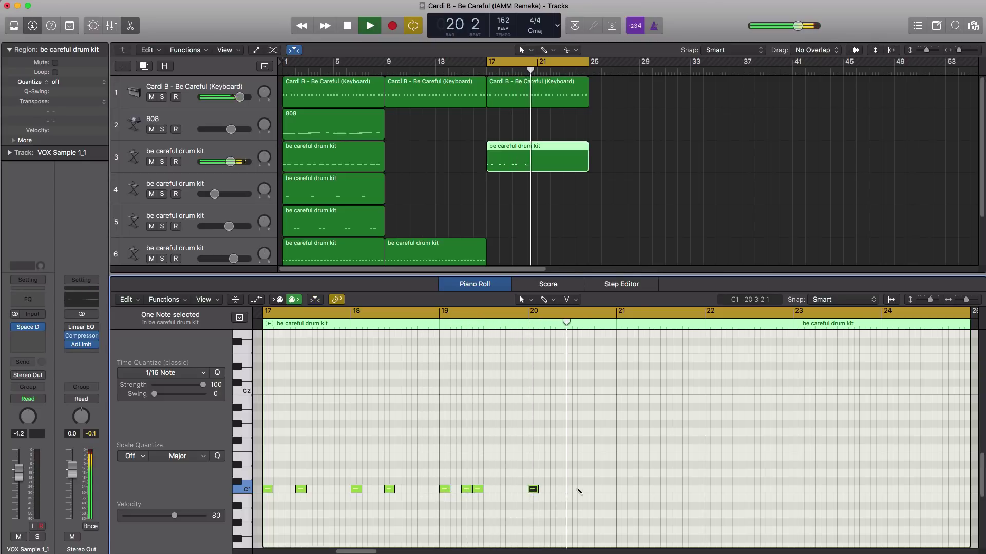
{"action": "key", "text": "space"}
{"action": "left_click", "coordinate": [577, 489], "text": "super"}
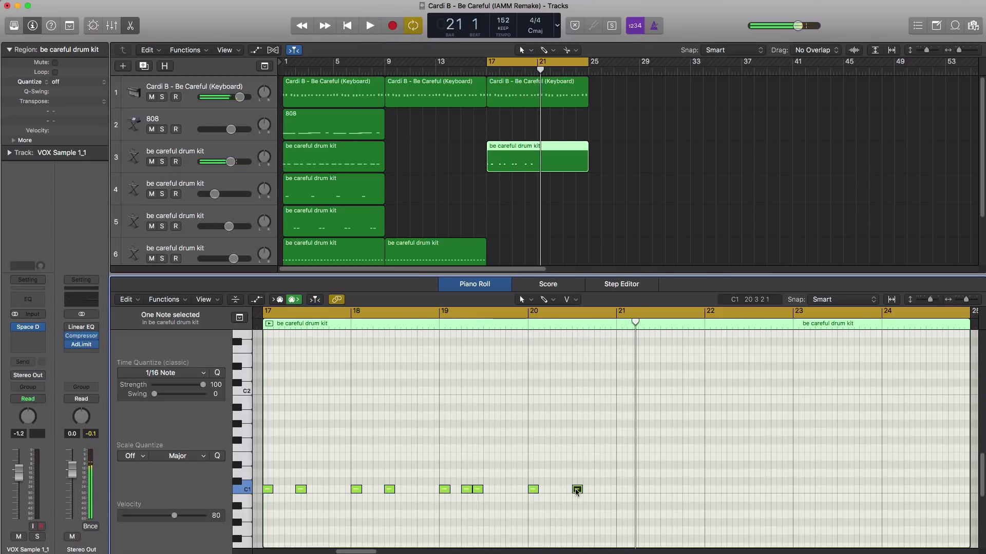
Shift the last bar 20 note to 20 2 3, copy the four-bar C1 pattern to bar 21, and play it back.
{"action": "left_click_drag", "start_coordinate": [576, 491], "coordinate": [622, 491]}
{"action": "key", "text": "space"}
{"action": "key", "text": "space"}
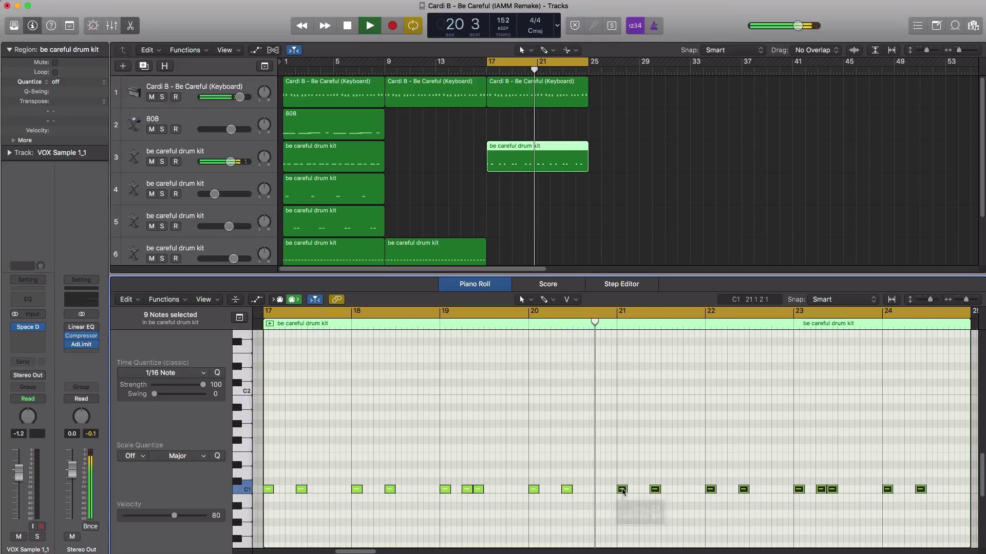
{"action": "key", "text": "space"}
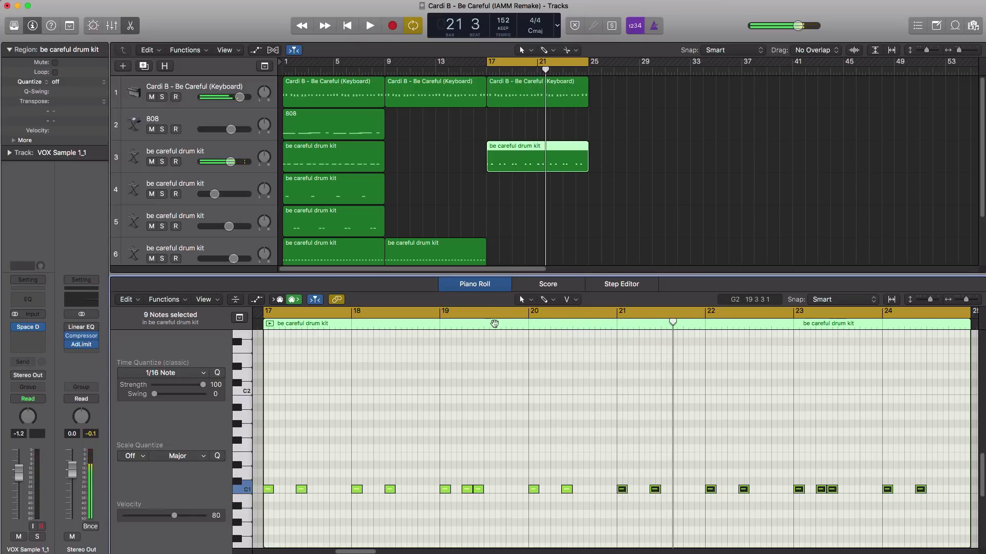
Create a track 5 drum region spanning bars 17 to 25, with F#1 notes at 17 1 3 and 17 3 1.
{"action": "left_click", "coordinate": [495, 222]}
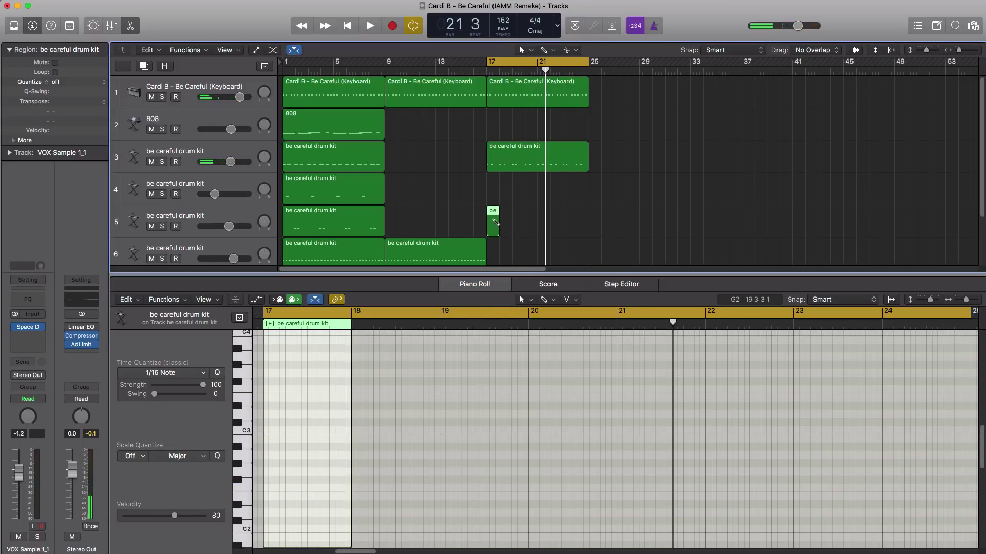
{"action": "left_click_drag", "start_coordinate": [496, 227], "coordinate": [588, 228]}
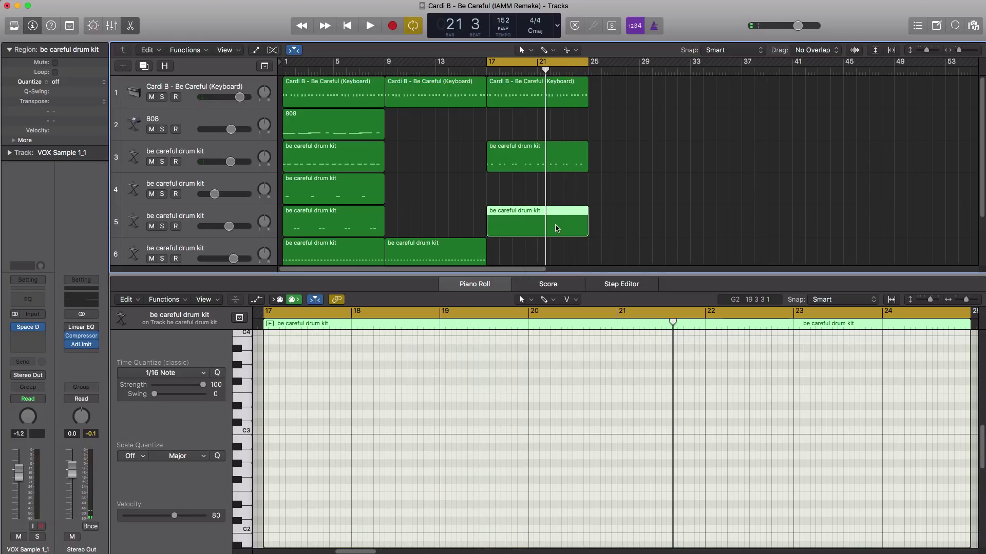
{"action": "key", "text": "space"}
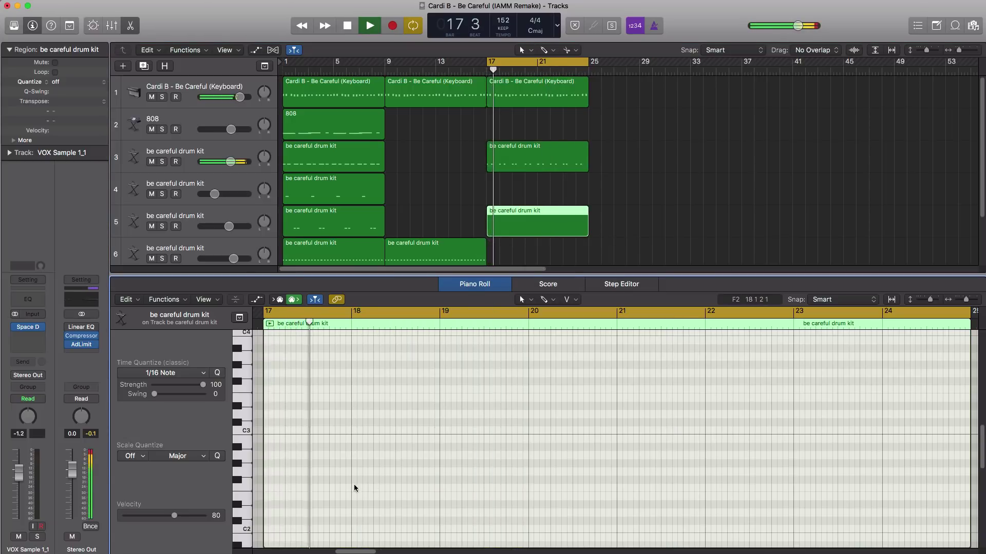
{"action": "key", "text": "space"}
{"action": "scroll", "coordinate": [328, 451], "scroll_direction": "down", "scroll_amount": 3}
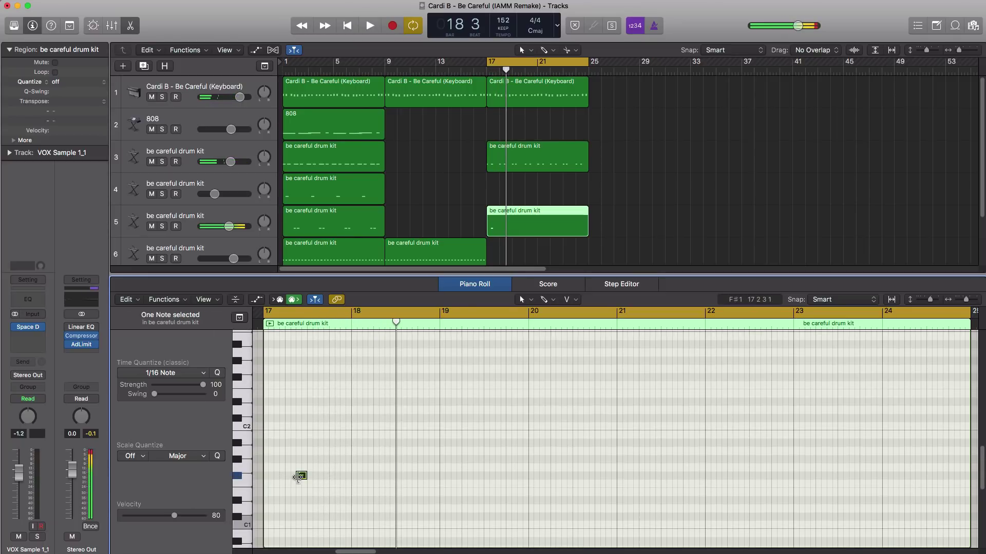
{"action": "key", "text": "space"}
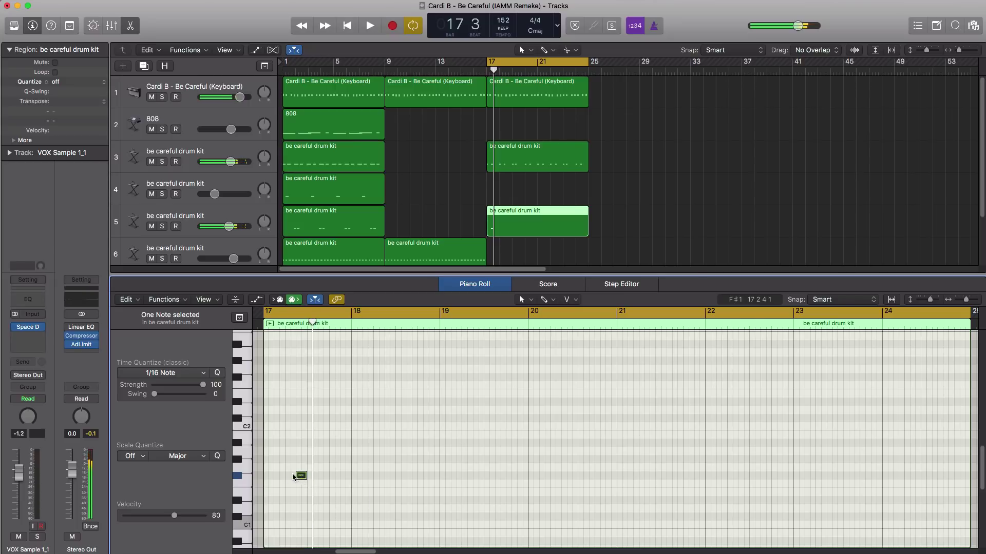
{"action": "left_click_drag", "start_coordinate": [293, 477], "coordinate": [314, 478]}
{"action": "key", "text": "space"}
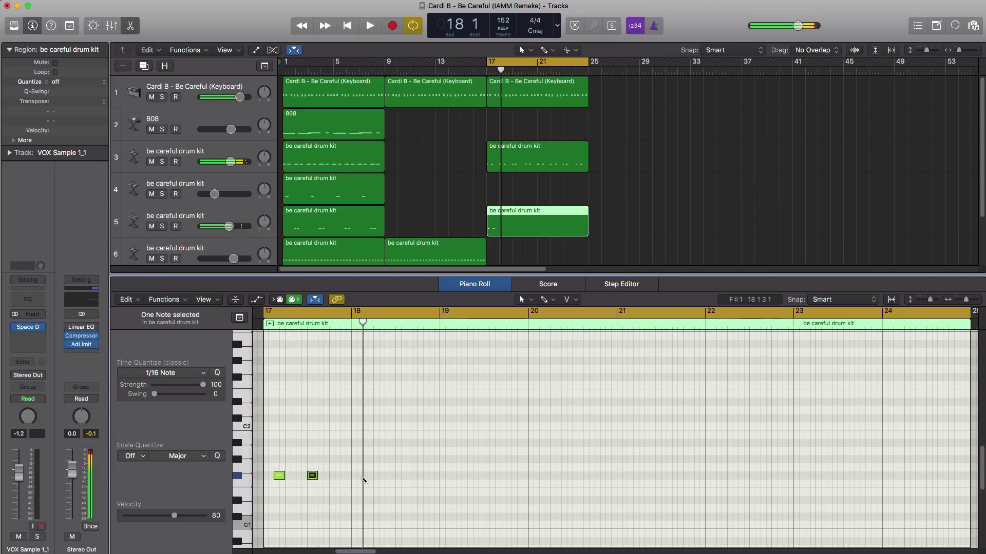
Add F#1 notes at 18 1 3, 18 3 1, 18 4 3 and 19 1 3 in the track 5 region.
{"action": "left_click", "coordinate": [398, 476]}
{"action": "key", "text": "space"}
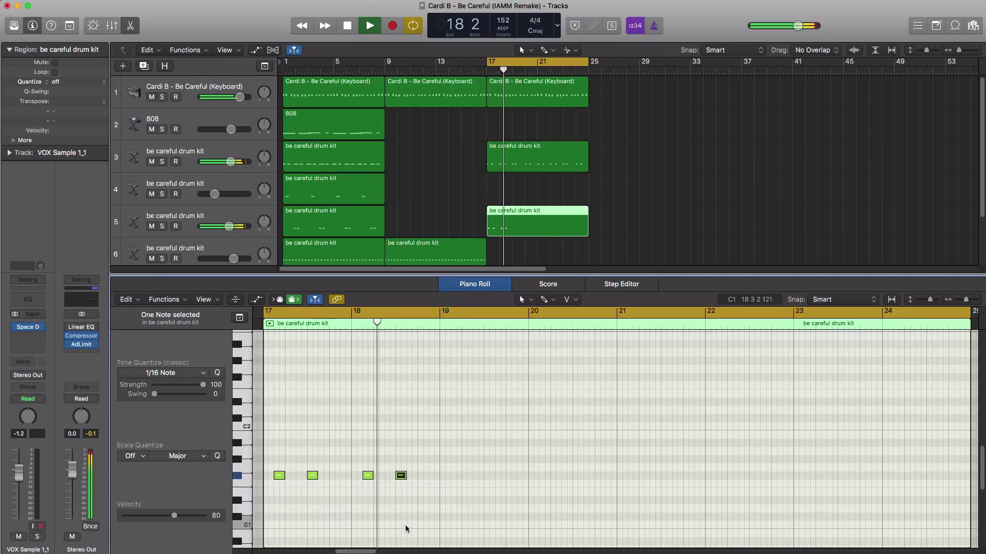
{"action": "left_click", "coordinate": [432, 476]}
{"action": "key", "text": "space"}
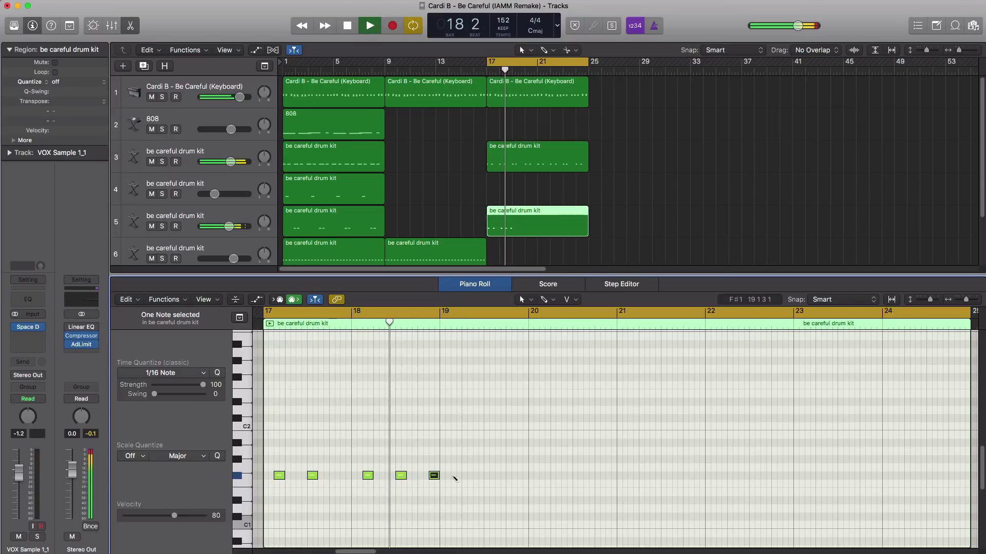
{"action": "left_click", "coordinate": [454, 476]}
{"action": "key", "text": "space"}
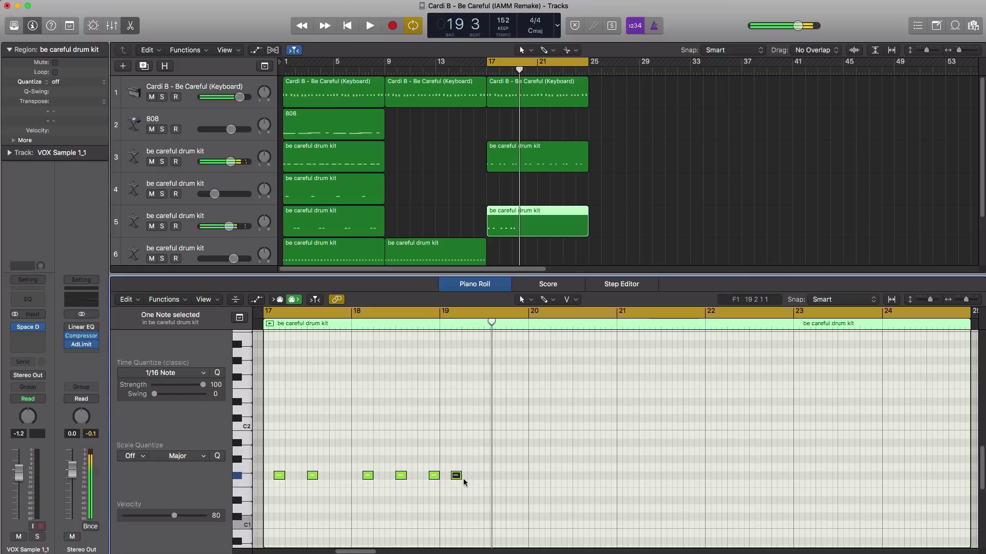
Add F#1 notes at 19 3 1, 20 1 3, 20 3 1 and 20 4 3, checking them with playback.
{"action": "key", "text": "space"}
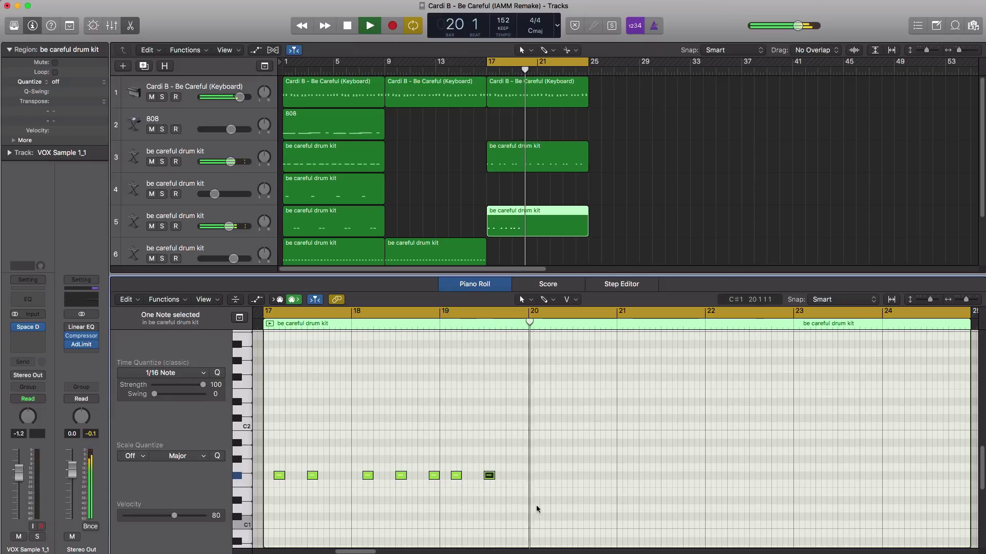
{"action": "key", "text": "space"}
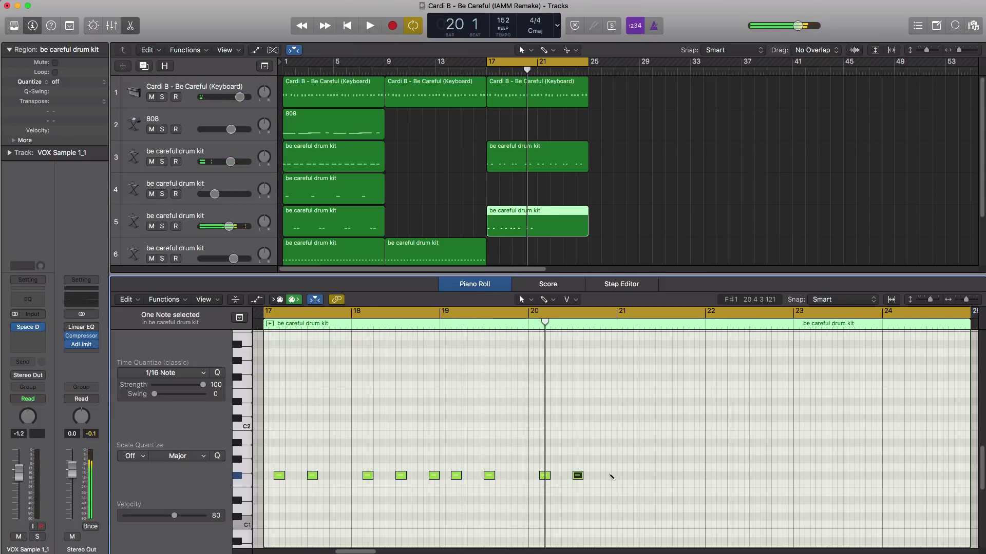
{"action": "key", "text": "space"}
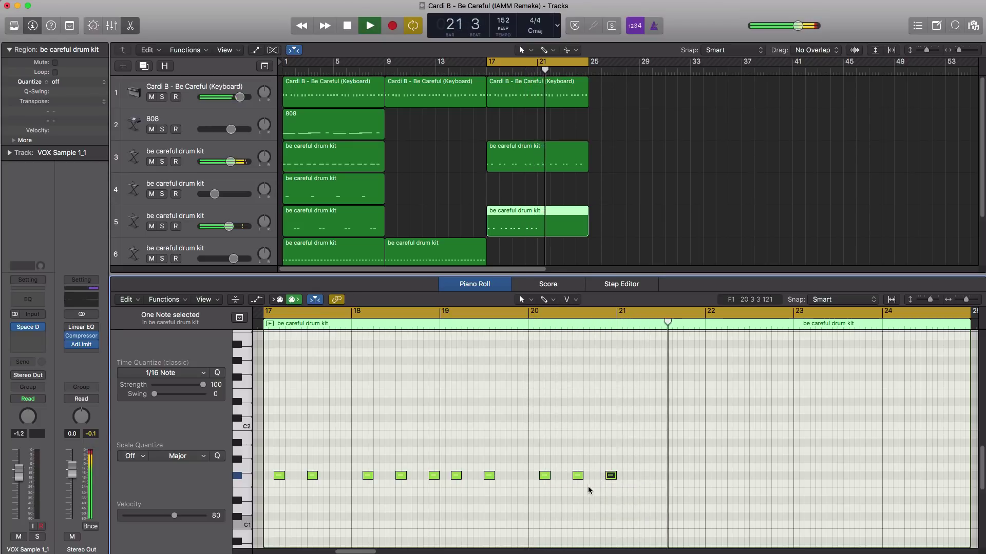
{"action": "key", "text": "space"}
Copy the four-bar, ten-note F#1 pattern to bar 21 of the track 5 region and play it.
{"action": "left_click", "coordinate": [626, 501]}
{"action": "left_click_drag", "start_coordinate": [637, 501], "coordinate": [634, 480]}
{"action": "key", "text": "space"}
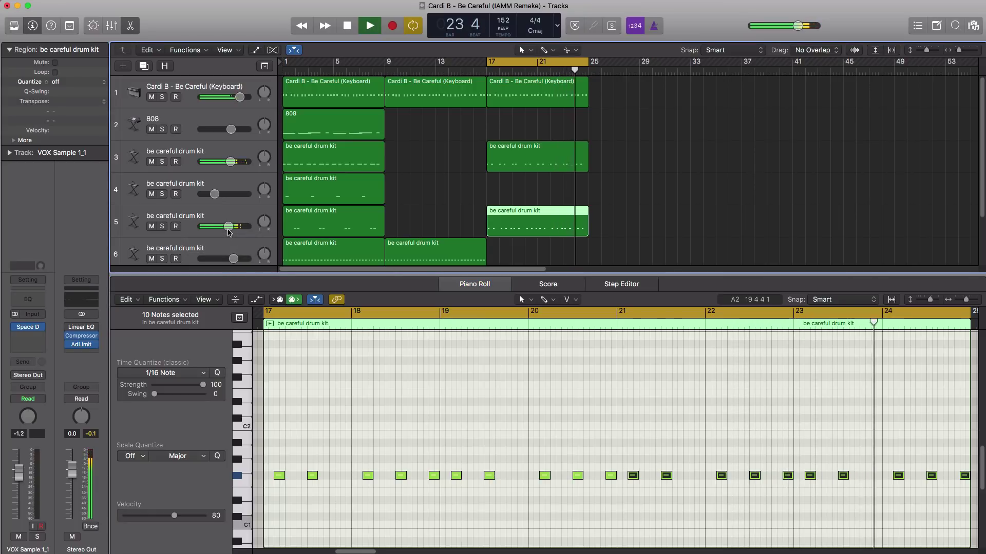
Lower track 5's volume slightly, hide the editor area, and stop playback.
{"action": "key", "text": "x"}
{"action": "key", "text": "x"}
{"action": "key", "text": "space"}
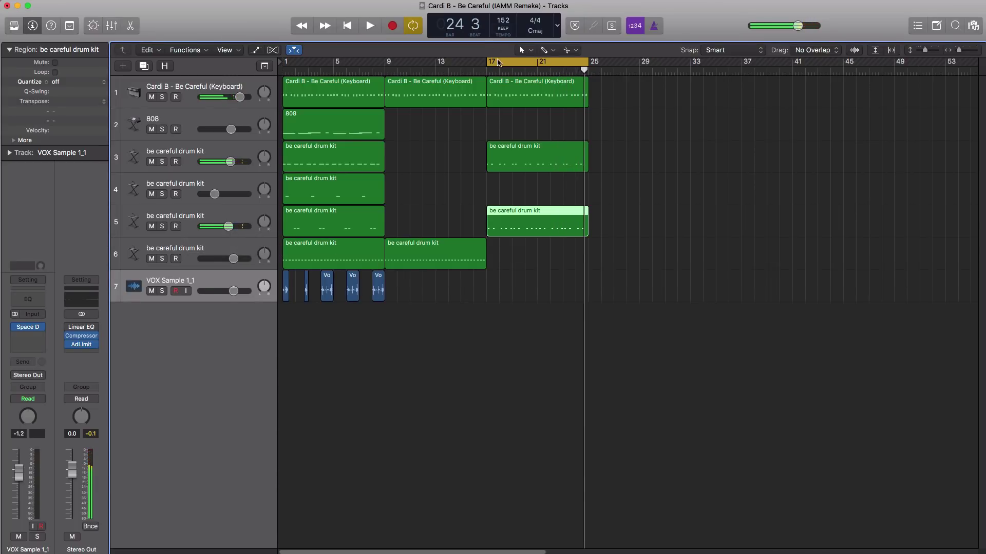
Set the cycle range to bars 25 to 33 and copy the bar 17 keyboard, track 3 and track 5 regions to bar 25.
{"action": "left_click_drag", "start_coordinate": [505, 64], "coordinate": [608, 64]}
{"action": "left_click_drag", "start_coordinate": [635, 230], "coordinate": [584, 89]}
{"action": "left_click_drag", "start_coordinate": [535, 98], "coordinate": [637, 108]}
Copy the 808 region from bar 1 to bar 25 and play the section.
{"action": "left_click", "coordinate": [316, 127]}
{"action": "left_click_drag", "start_coordinate": [317, 128], "coordinate": [620, 132]}
{"action": "key", "text": "space"}
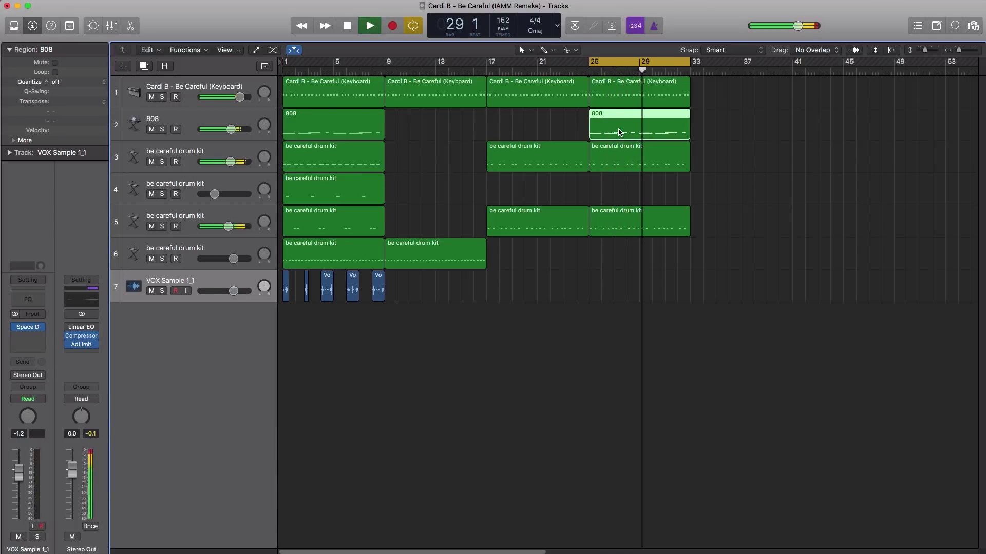
{"action": "key", "text": "space"}
Copy the four bar 25 regions to bar 33 and set the cycle range to bars 33 to 41.
{"action": "key", "text": "super+Left"}
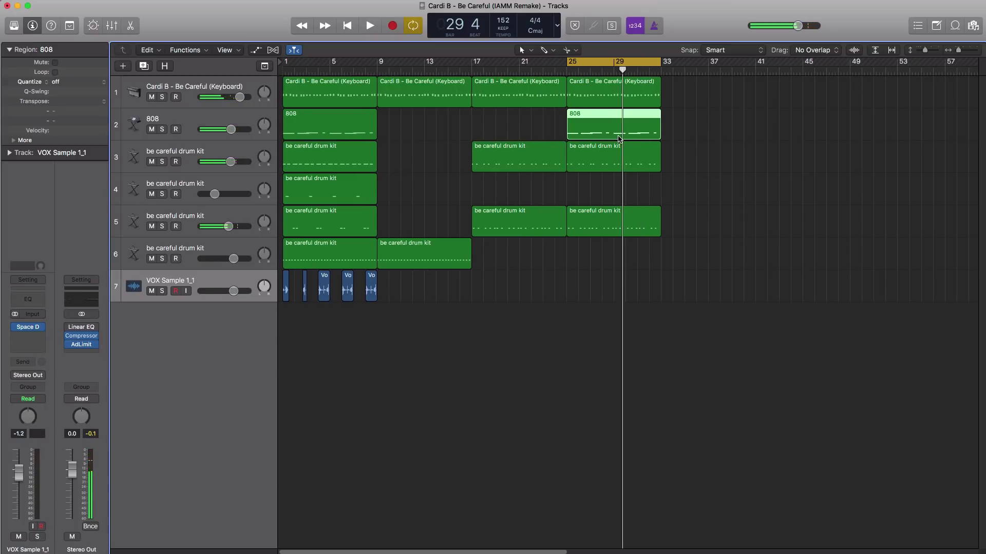
{"action": "left_click_drag", "start_coordinate": [698, 262], "coordinate": [712, 94]}
{"action": "left_click_drag", "start_coordinate": [641, 66], "coordinate": [733, 69]}
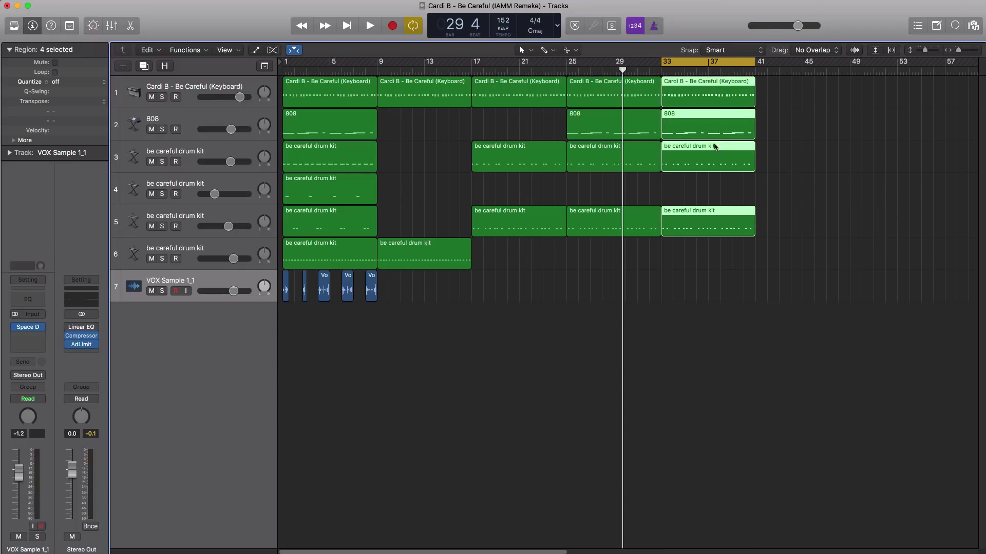
Replace the track 3 drum region at bar 33 with a copy of that track's bar 1 region.
{"action": "left_click", "coordinate": [709, 194]}
{"action": "left_click", "coordinate": [711, 156]}
{"action": "key", "text": "Delete"}
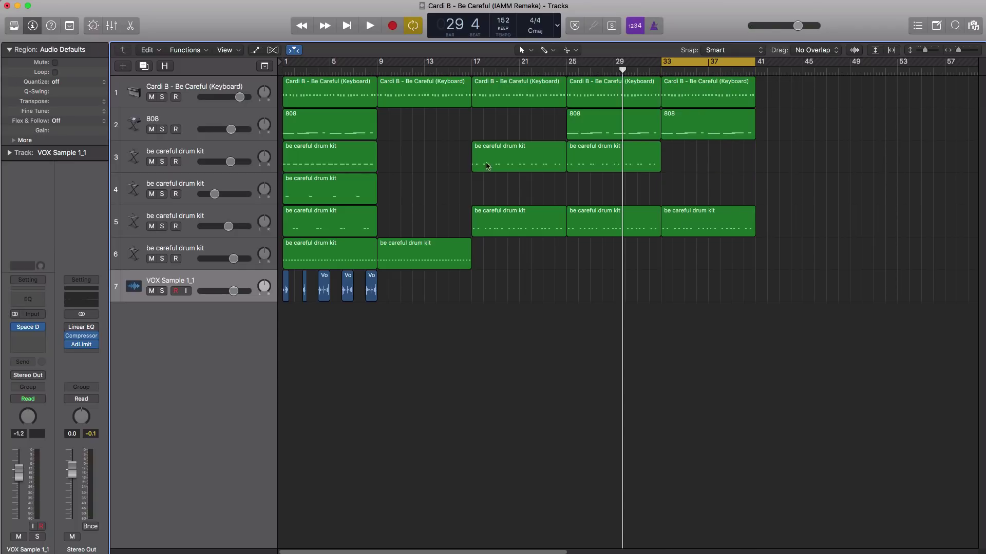
{"action": "left_click", "coordinate": [358, 162]}
{"action": "left_click_drag", "start_coordinate": [346, 165], "coordinate": [722, 167]}
Swap the track 5 region at bar 33 for its bar 1 pattern, copy track 4's bar 1 region to bar 33, and play.
{"action": "left_click", "coordinate": [719, 222]}
{"action": "key", "text": "Delete"}
{"action": "left_click_drag", "start_coordinate": [333, 219], "coordinate": [708, 229]}
{"action": "left_click_drag", "start_coordinate": [324, 195], "coordinate": [700, 201]}
{"action": "key", "text": "space"}
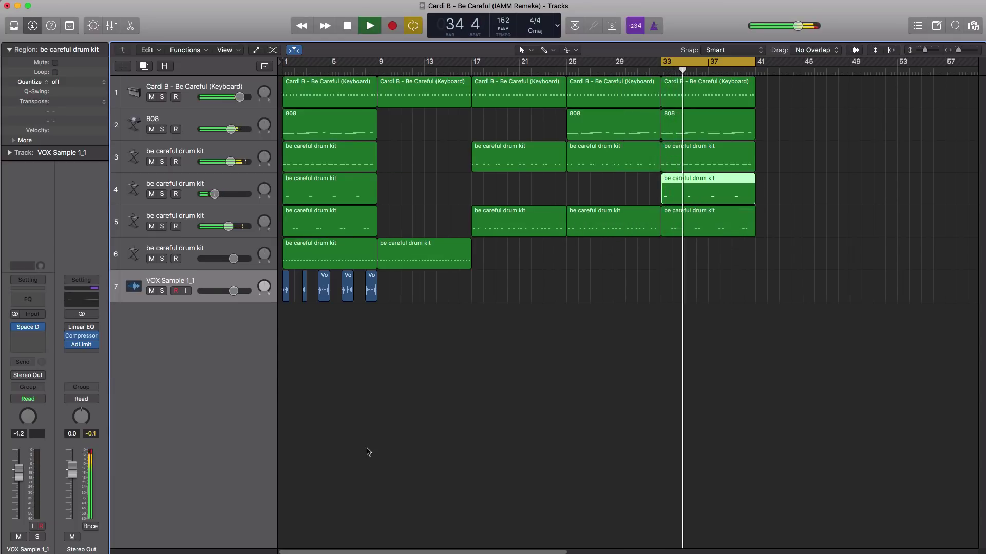
Copy the five VOX Sample clips from the bar 1 section to bar 33 and play the section.
{"action": "key", "text": "space"}
{"action": "left_click_drag", "start_coordinate": [439, 363], "coordinate": [669, 286]}
{"action": "key", "text": "space"}
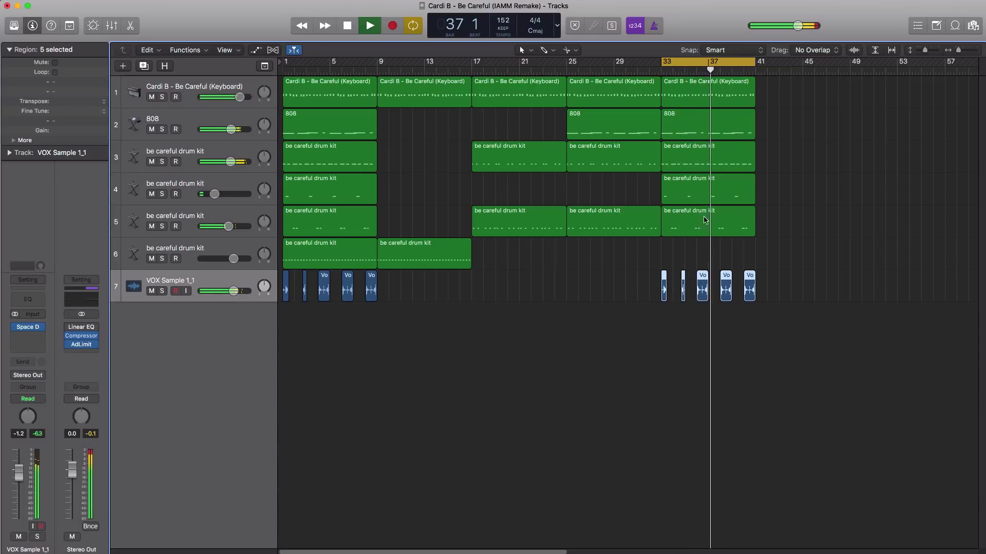
{"action": "scroll", "coordinate": [684, 222], "scroll_direction": "down", "scroll_amount": 5}
{"action": "scroll", "coordinate": [685, 222], "scroll_direction": "up", "scroll_amount": 2}
{"action": "key", "text": "space"}
Set the cycle range to bars 41 to 49, copy the bar 9 keyboard and track 6 regions to bar 41, and play.
{"action": "scroll", "coordinate": [683, 222], "scroll_direction": "left", "scroll_amount": 1}
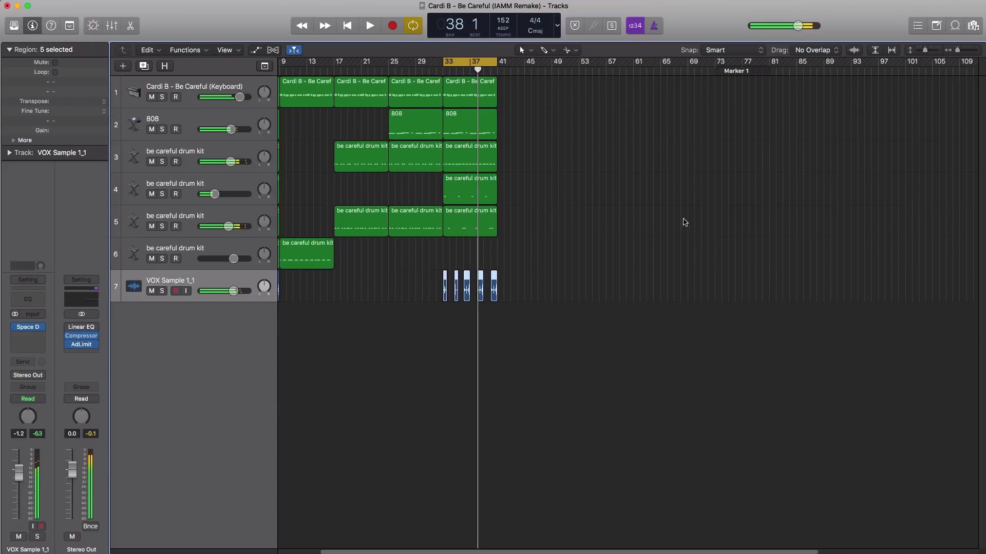
{"action": "scroll", "coordinate": [685, 221], "scroll_direction": "left", "scroll_amount": 3}
{"action": "left_click_drag", "start_coordinate": [511, 67], "coordinate": [567, 67]}
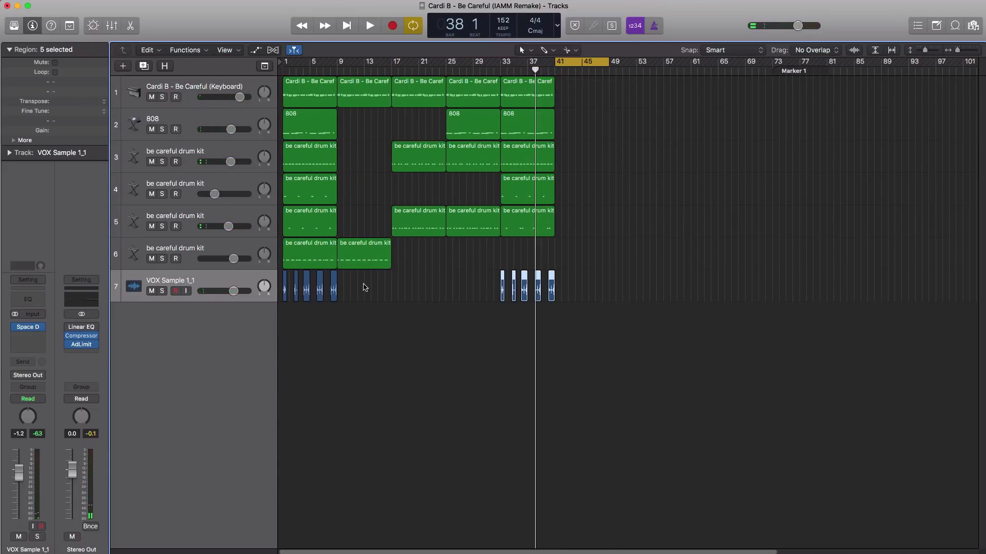
{"action": "left_click_drag", "start_coordinate": [364, 284], "coordinate": [575, 103]}
{"action": "key", "text": "space"}
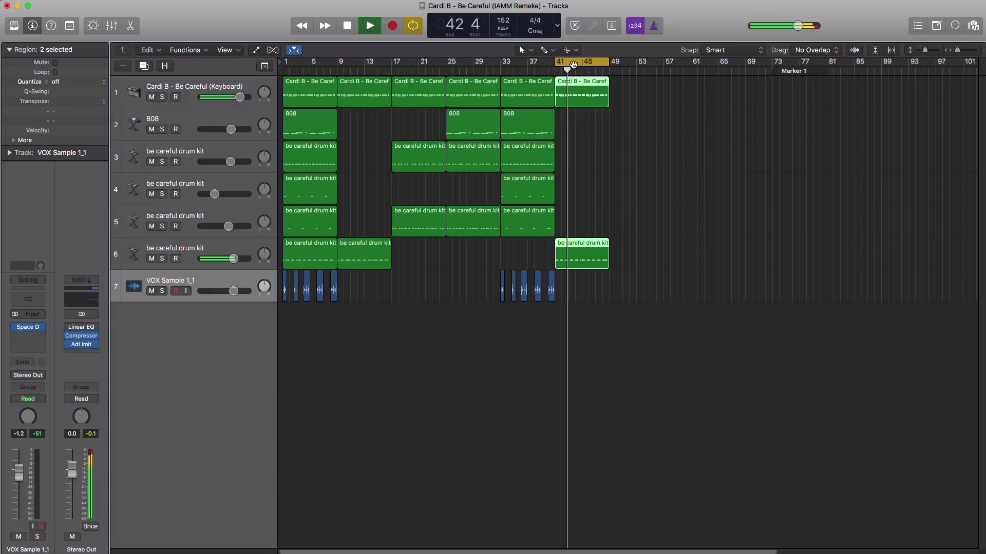
Set the cycle range to bars 49 to 57 and fill it with copied keyboard, track 3, track 5 and track 6 regions, playing the result.
{"action": "left_click_drag", "start_coordinate": [570, 62], "coordinate": [626, 68]}
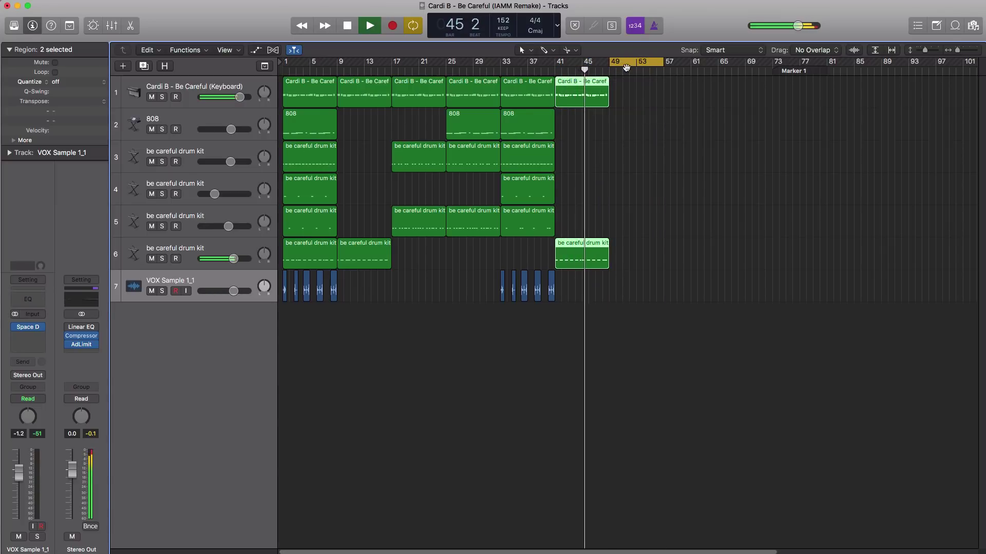
{"action": "key", "text": "space"}
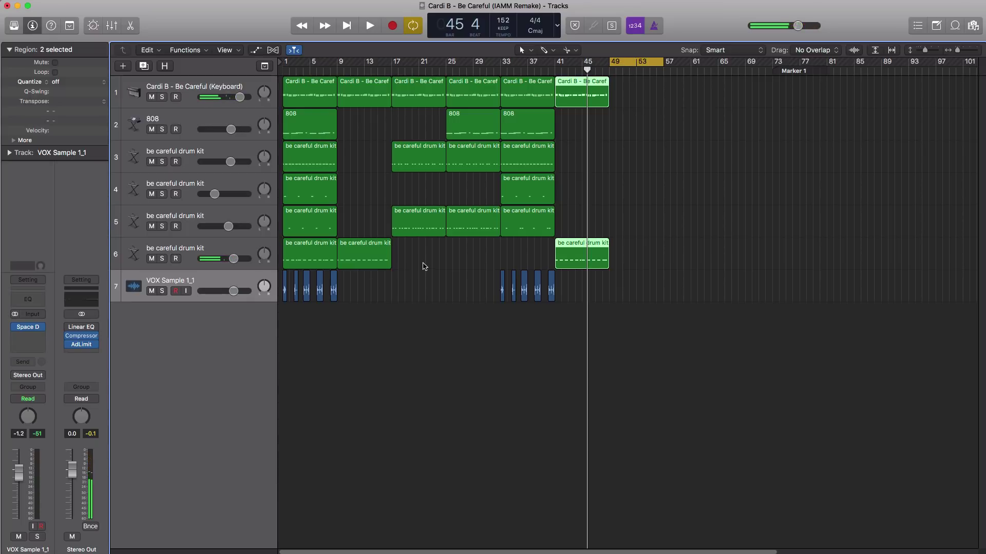
{"action": "left_click_drag", "start_coordinate": [424, 263], "coordinate": [627, 98]}
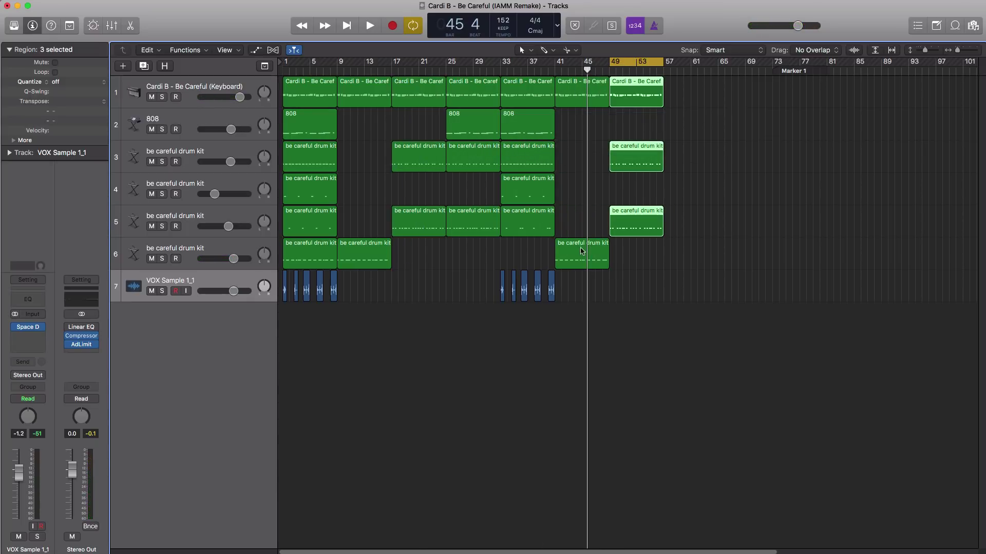
{"action": "left_click_drag", "start_coordinate": [580, 252], "coordinate": [631, 255]}
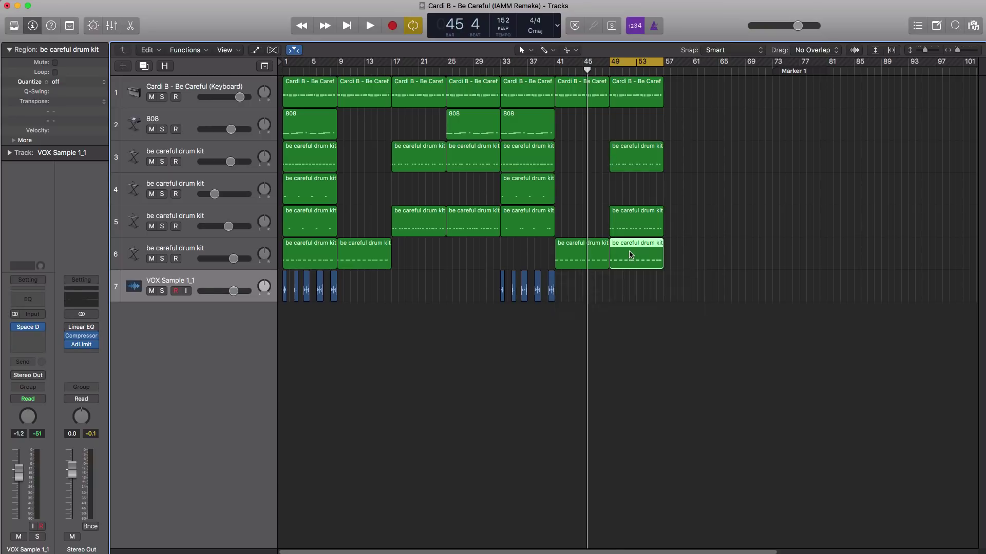
{"action": "key", "text": "space"}
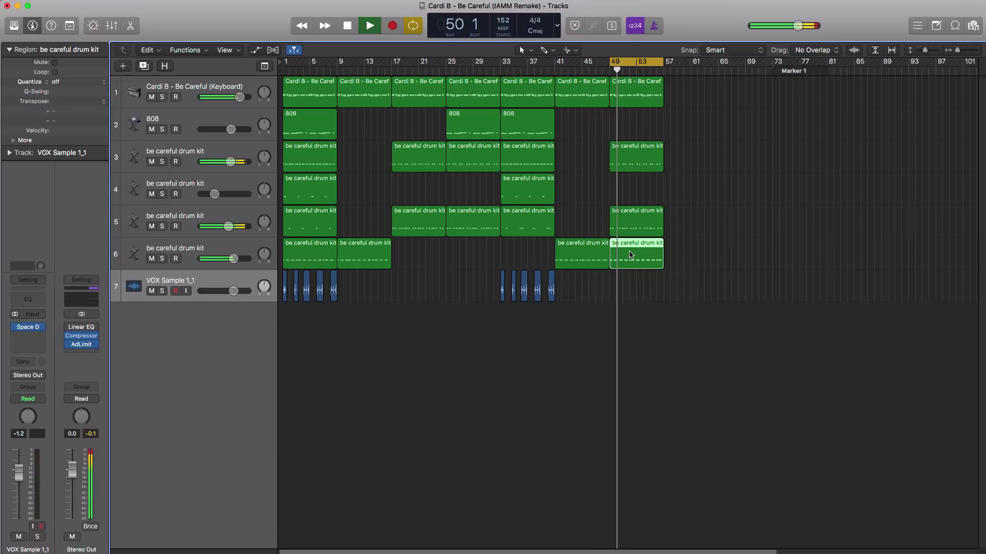
Copy the five VOX Sample clips into the bar 49 section and play it back.
{"action": "key", "text": "space"}
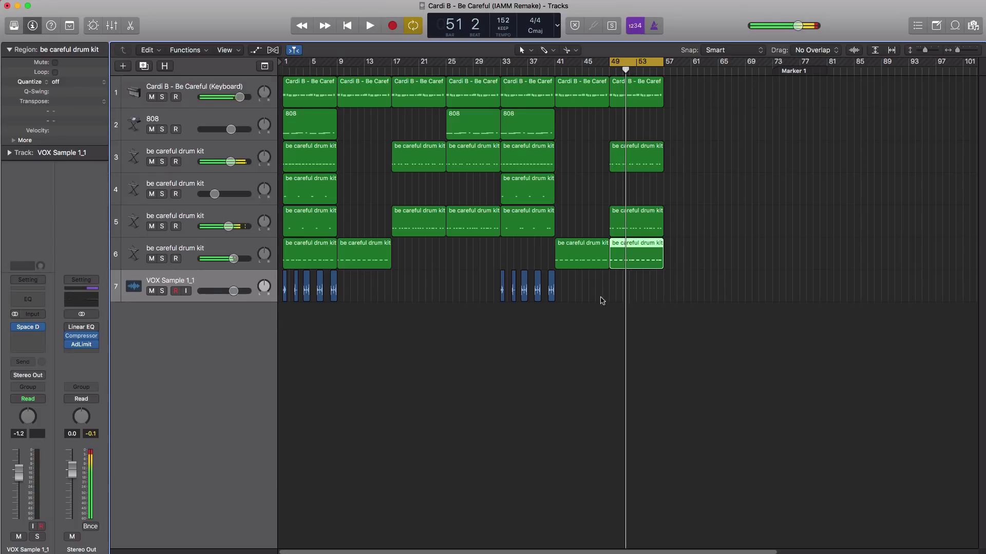
{"action": "mouse_move", "coordinate": [601, 300]}
{"action": "left_mouse_down"}
{"action": "mouse_move", "coordinate": [506, 291]}
{"action": "mouse_move", "coordinate": [614, 297]}
{"action": "left_mouse_up"}
{"action": "key", "text": "space"}
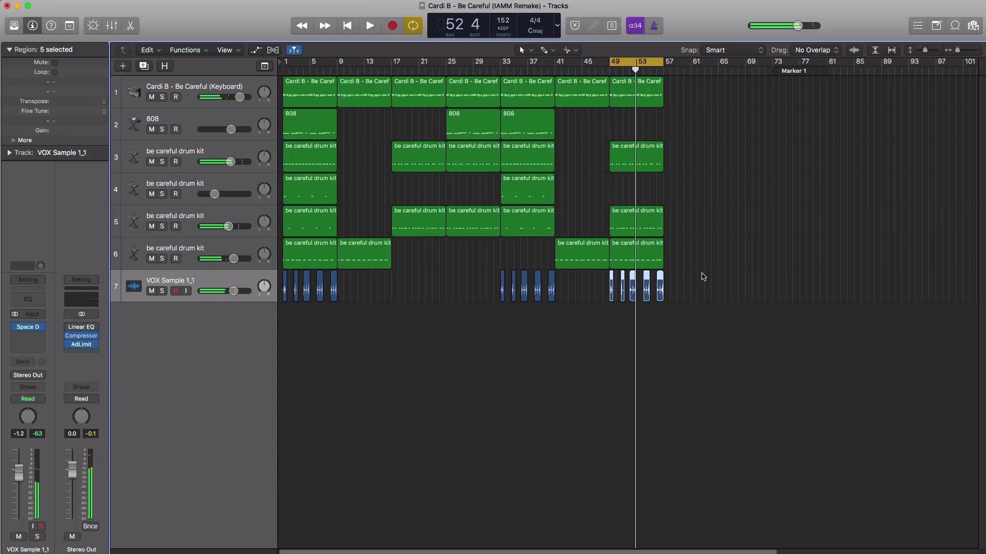
Copy the keyboard, track 3, track 5 and track 6 regions from bar 49 to bar 57 and set the cycle range to bars 57 to 65.
{"action": "left_click_drag", "start_coordinate": [664, 206], "coordinate": [632, 103]}
{"action": "left_click_drag", "start_coordinate": [631, 102], "coordinate": [686, 106]}
{"action": "left_click_drag", "start_coordinate": [637, 62], "coordinate": [691, 62]}
Copy the 808 and track 4 regions from bar 33 to bar 57 and play the section.
{"action": "left_click", "coordinate": [541, 129]}
{"action": "left_click_drag", "start_coordinate": [540, 129], "coordinate": [689, 139]}
{"action": "key", "text": "space"}
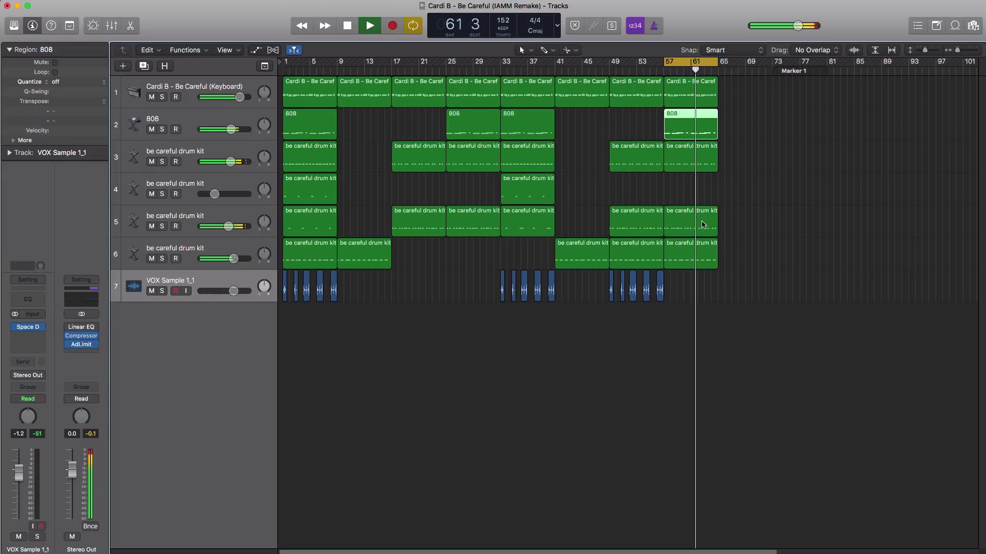
{"action": "left_click_drag", "start_coordinate": [537, 195], "coordinate": [701, 195]}
{"action": "key", "text": "space"}
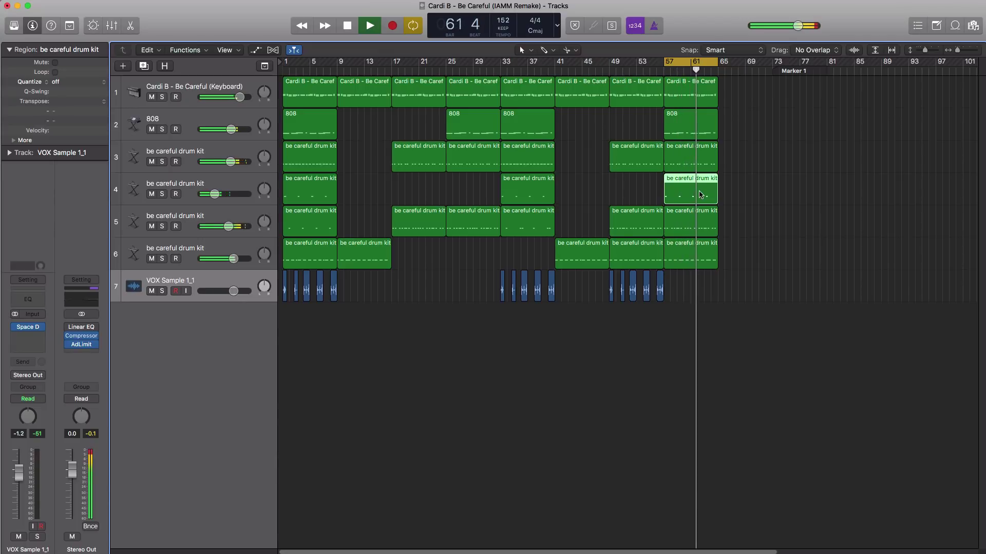
In track 6's bar 57 region, add a rapid roll of short notes from beat 3 to beat 4 of bar 60 and play it.
{"action": "double_click", "coordinate": [700, 258]}
{"action": "left_click", "coordinate": [765, 485]}
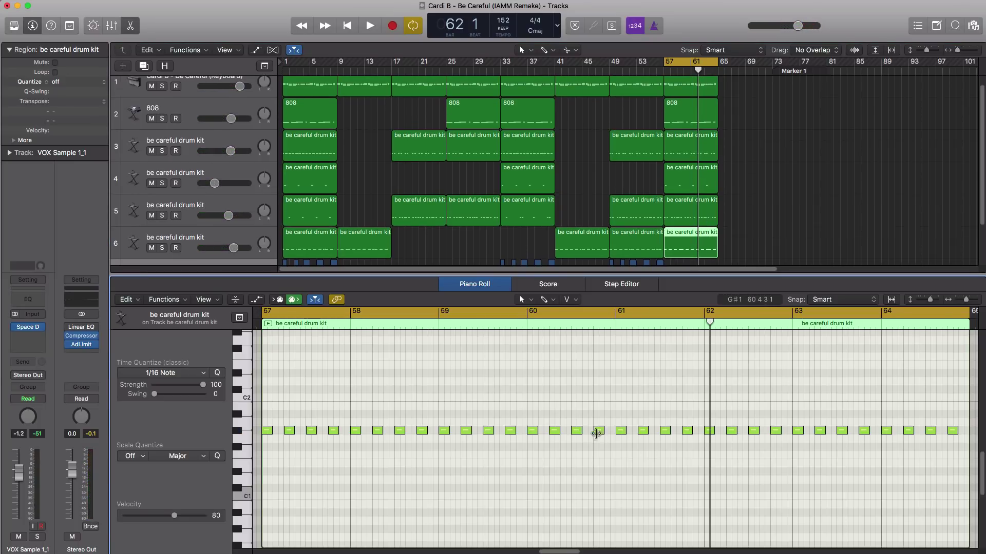
{"action": "left_click_drag", "start_coordinate": [580, 432], "coordinate": [578, 431]}
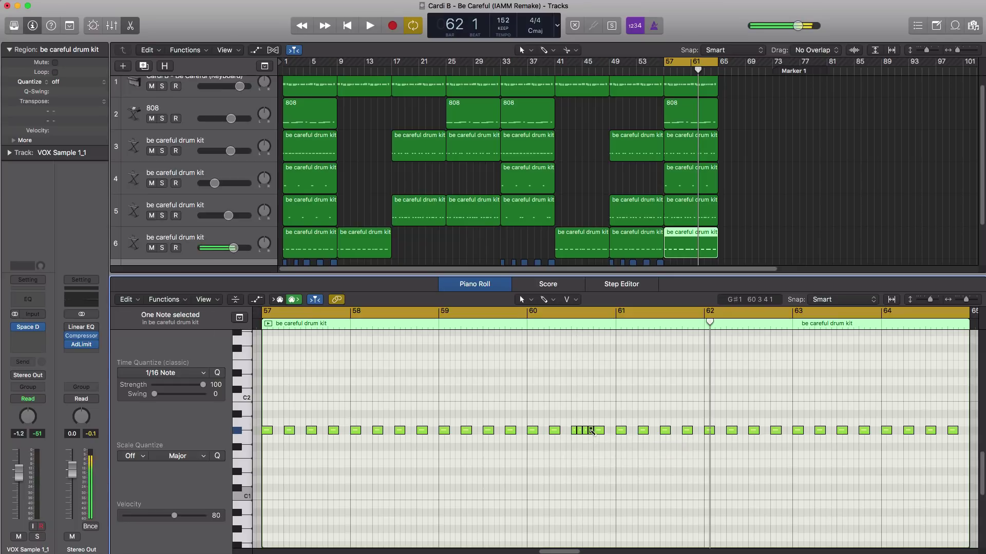
{"action": "key", "text": "space"}
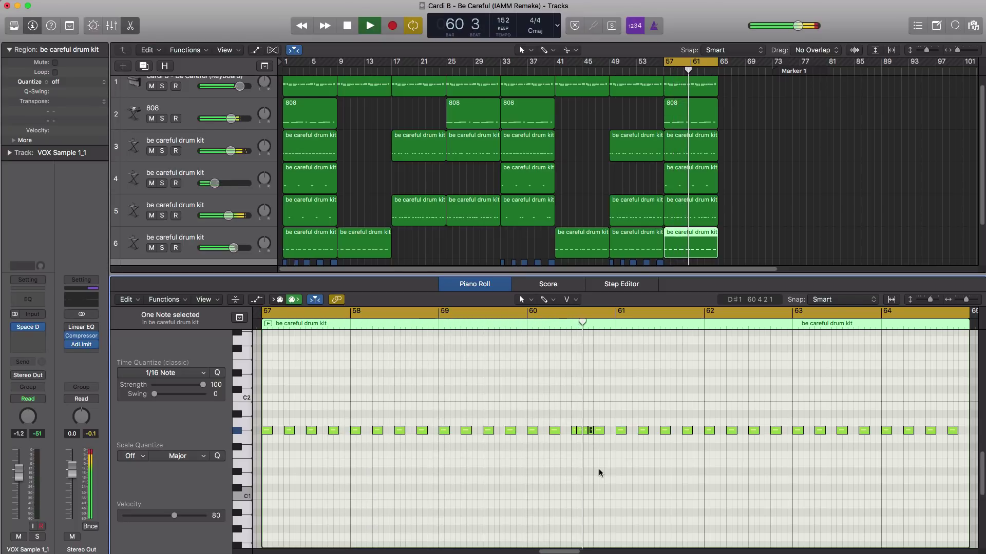
Add a matching rapid note roll from beat 3 to beat 4 of bar 64, play it, and hide the editor.
{"action": "left_click", "coordinate": [930, 431]}
{"action": "left_click", "coordinate": [931, 431]}
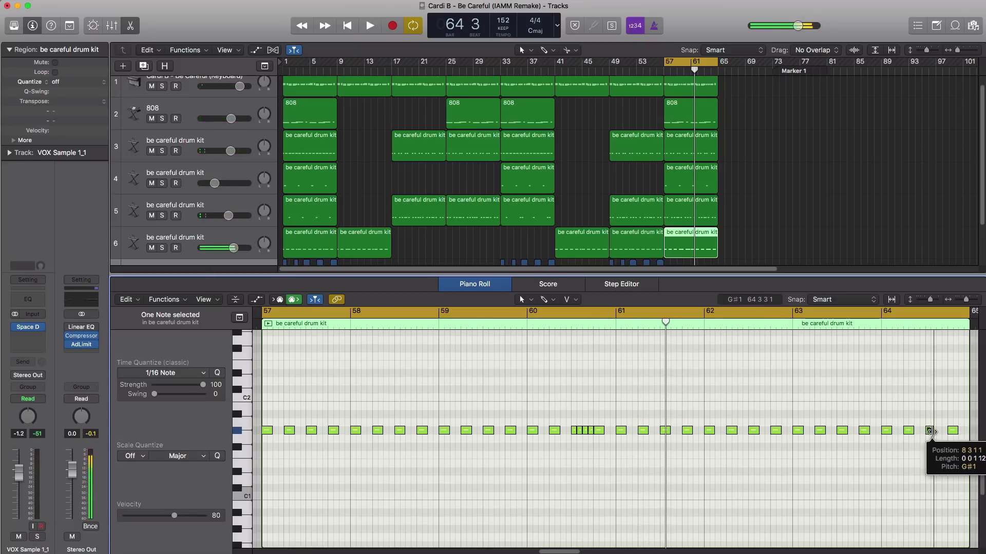
{"action": "left_click_drag", "start_coordinate": [930, 431], "coordinate": [934, 430]}
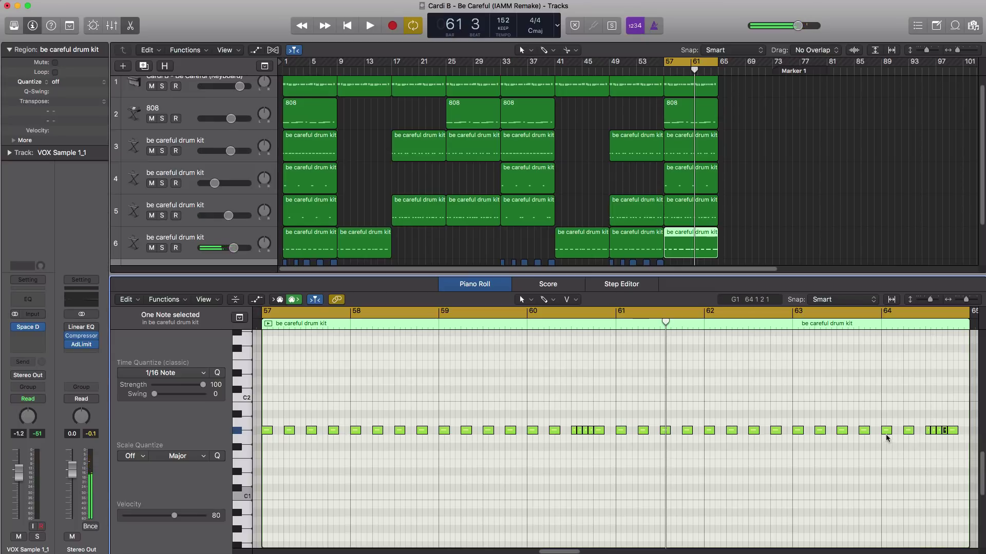
{"action": "key", "text": "space"}
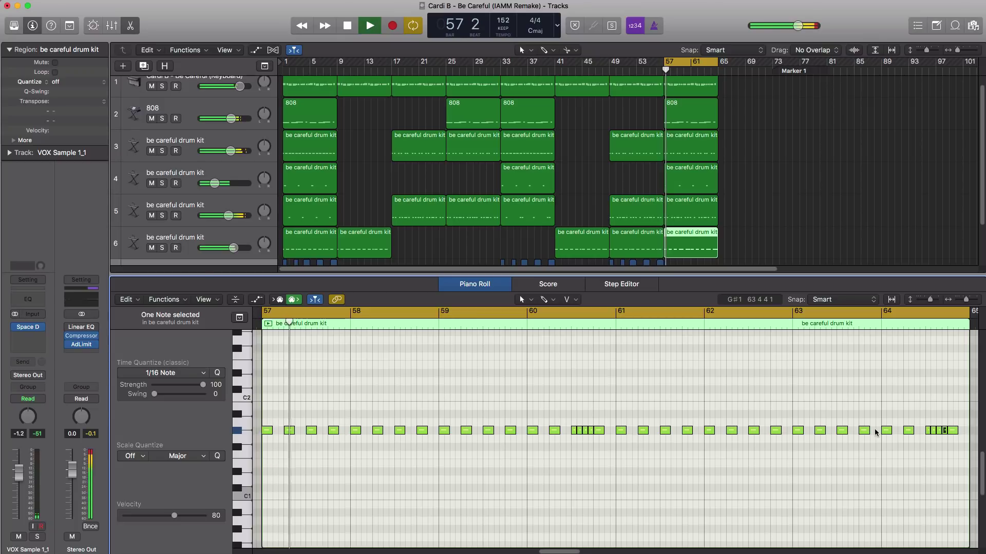
{"action": "key", "text": "space"}
{"action": "key", "text": "e"}
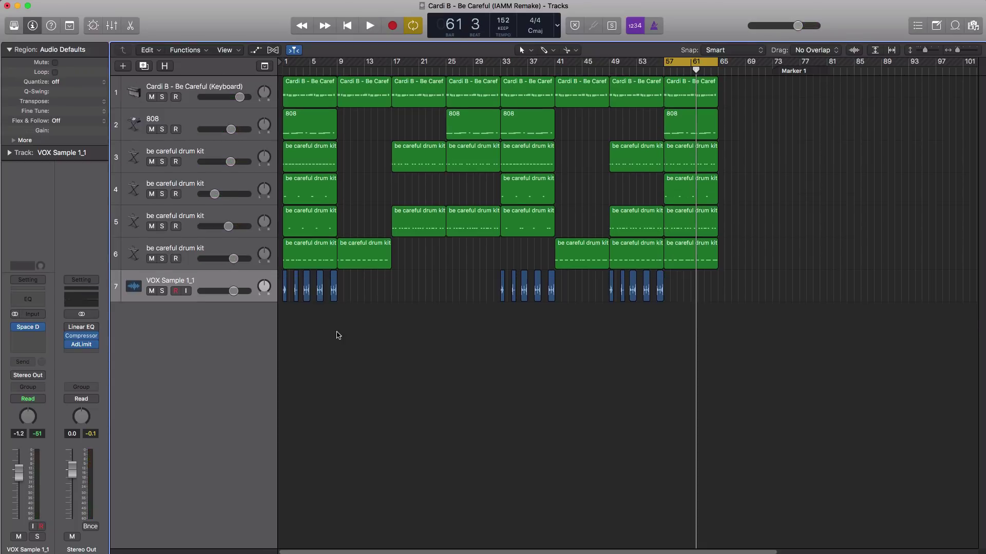
Copy all bar 1 section regions and VOX clips to bar 65, set the cycle range to bars 65 to 73, and play.
{"action": "left_click_drag", "start_coordinate": [337, 335], "coordinate": [732, 89]}
{"action": "left_click_drag", "start_coordinate": [679, 62], "coordinate": [734, 64]}
{"action": "key", "text": "space"}
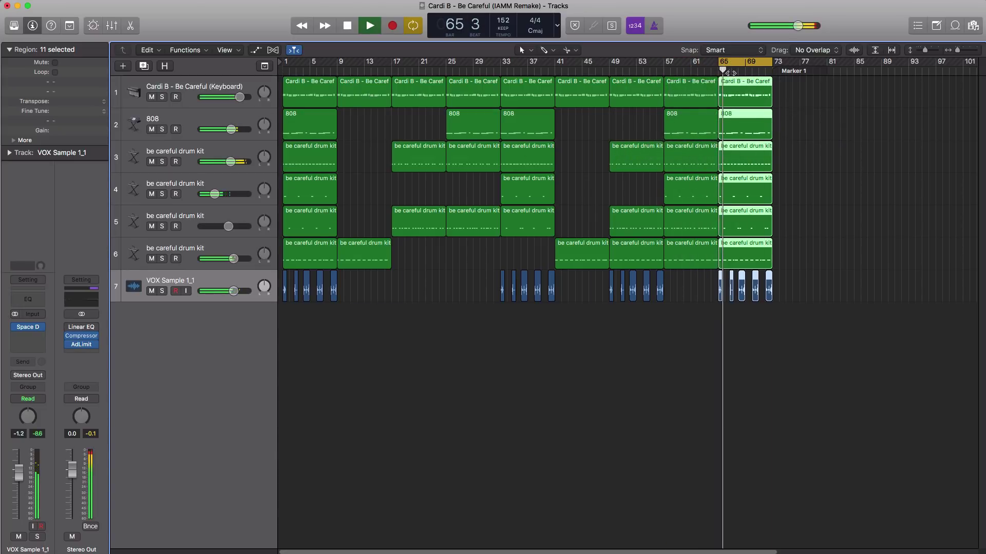
Delete the track 6 drum region at bar 65 and stop playback.
{"action": "left_click", "coordinate": [787, 263]}
{"action": "left_click", "coordinate": [760, 262]}
{"action": "key", "text": "Delete"}
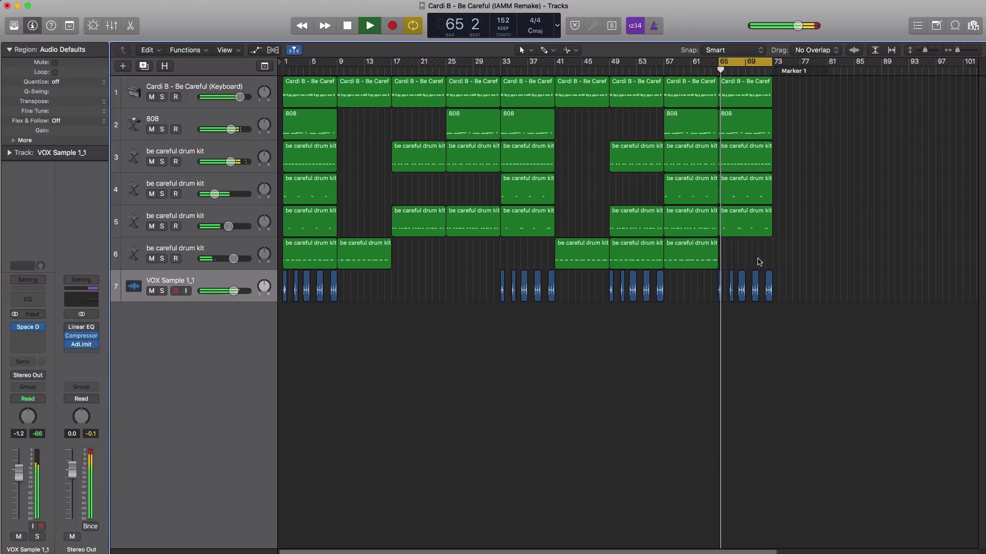
{"action": "key", "text": "space"}
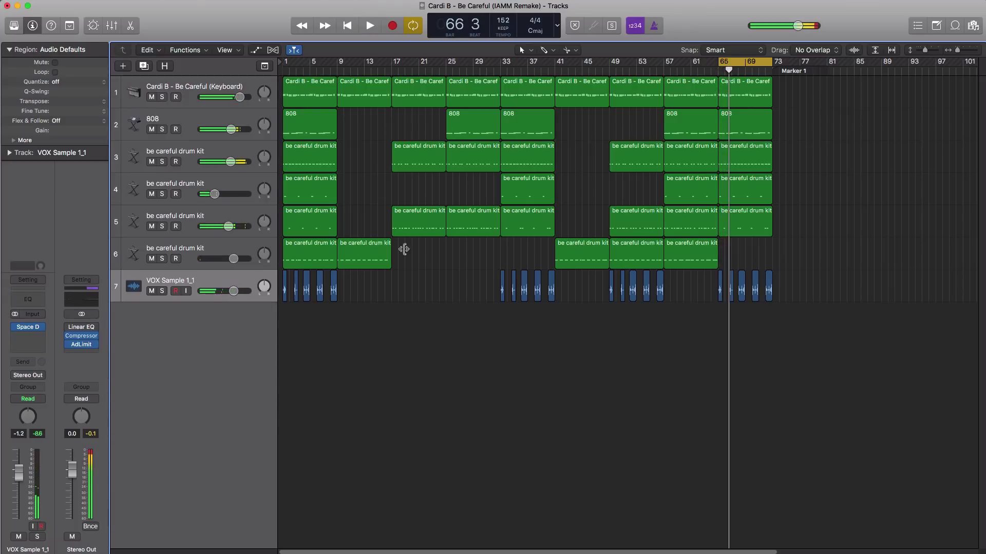
Copy the bar 9 keyboard and track 6 regions to bar 73, then play the full arrangement from bar 1 with cycling off.
{"action": "left_click_drag", "start_coordinate": [377, 303], "coordinate": [804, 101]}
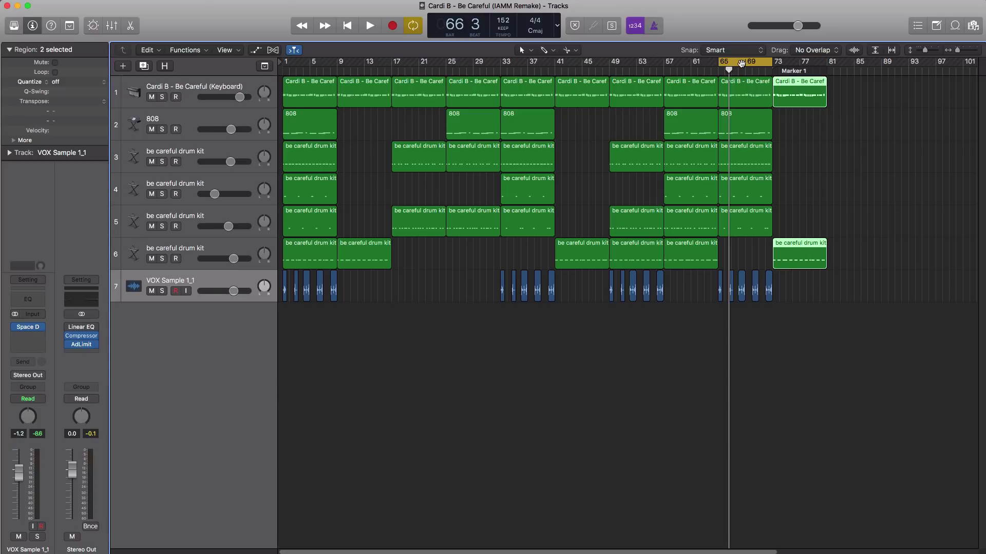
{"action": "key", "text": "Return"}
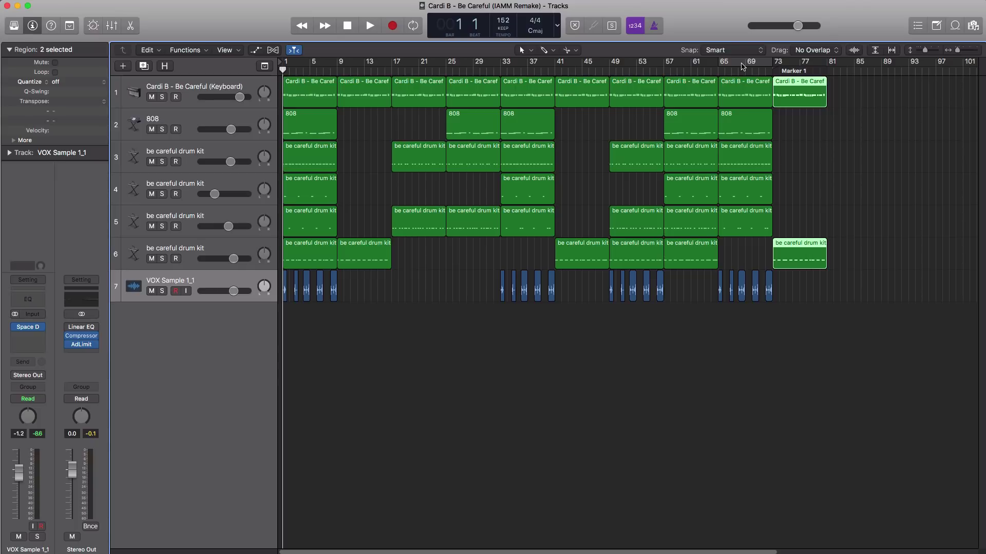
{"action": "key", "text": "space"}
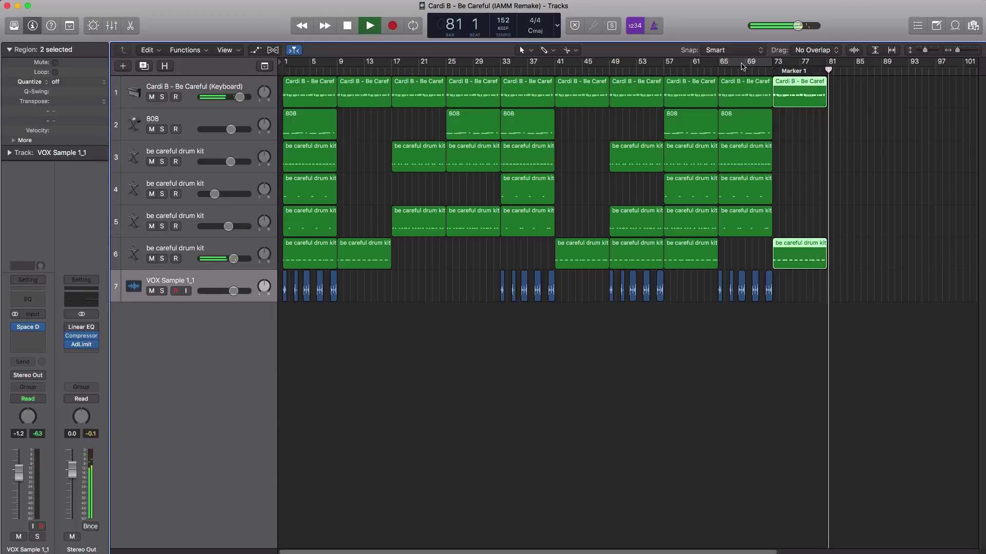
{"action": "key", "text": "space"}
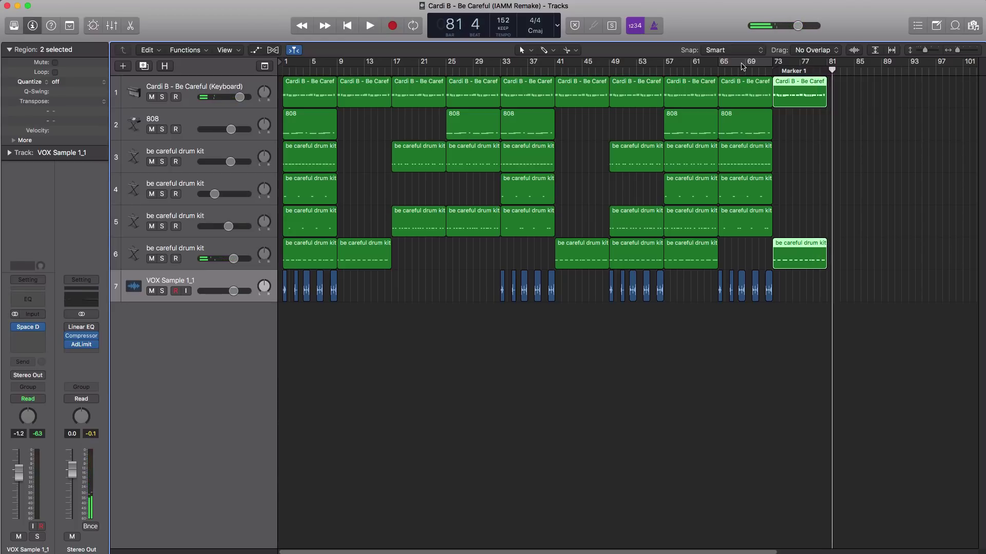